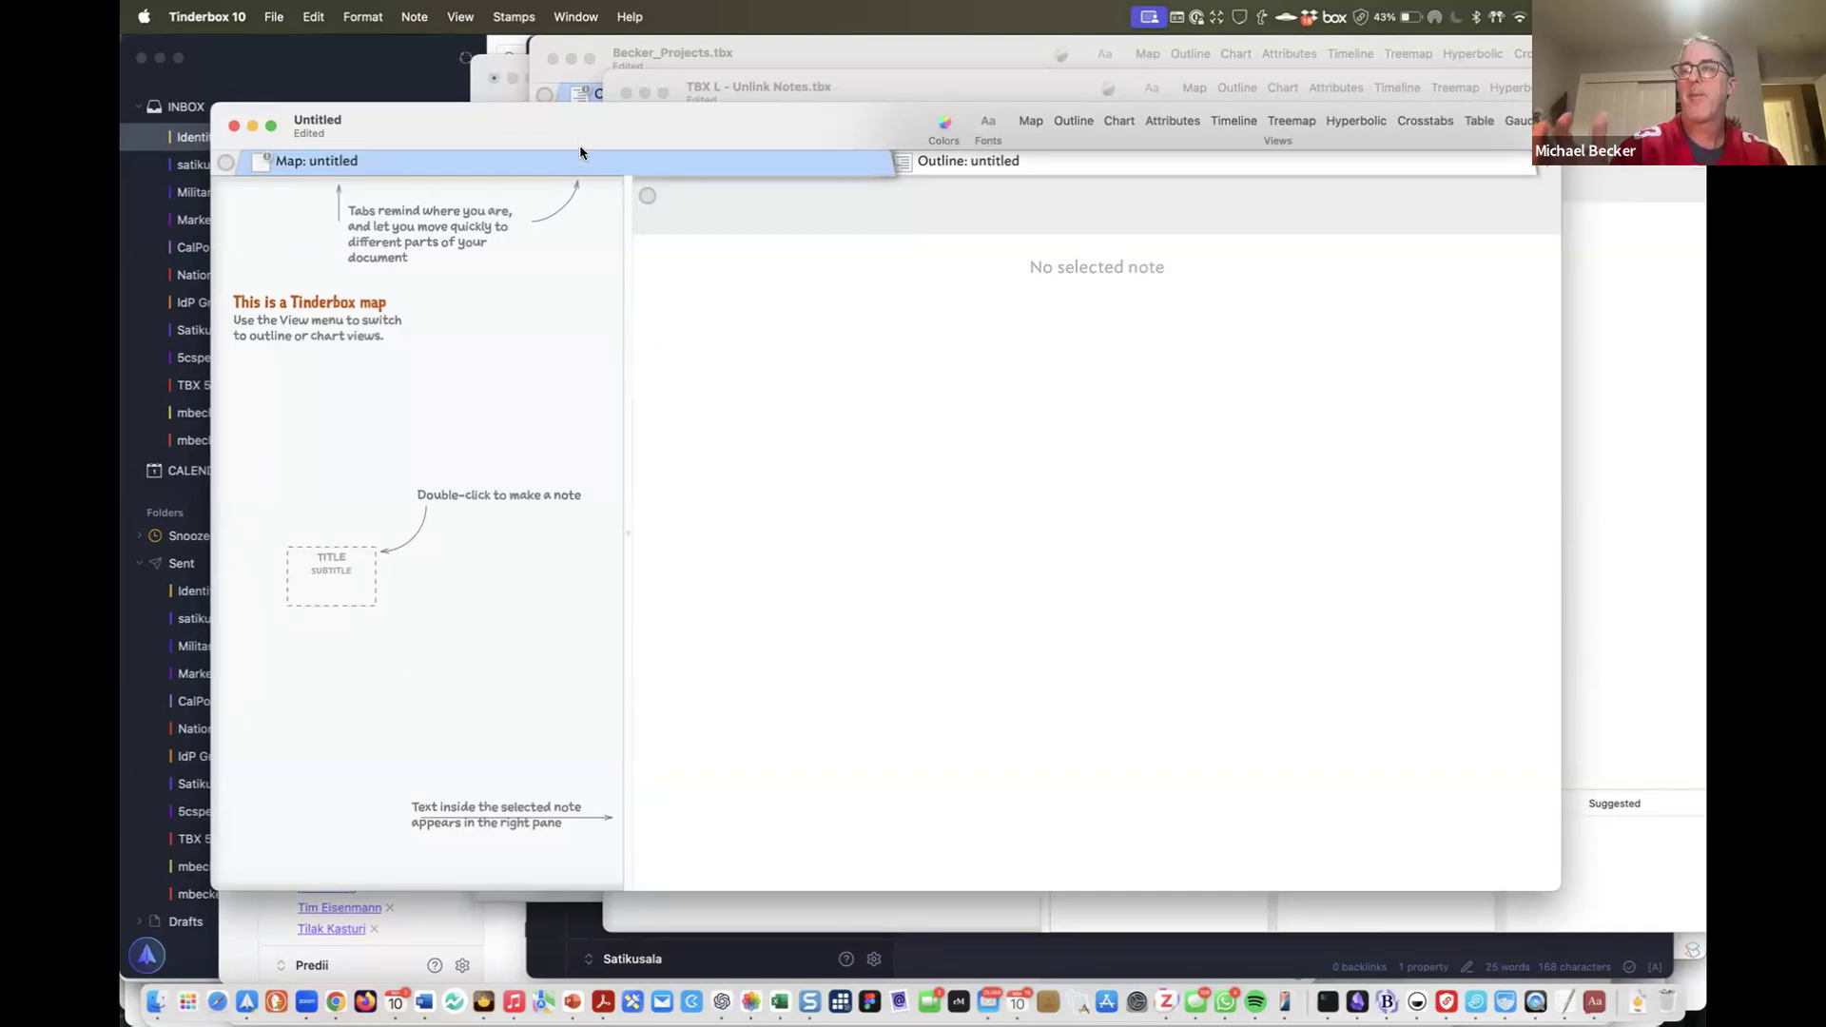
Add the built-in Person prototype and switch the tab to Outline view
double_click(333, 331)
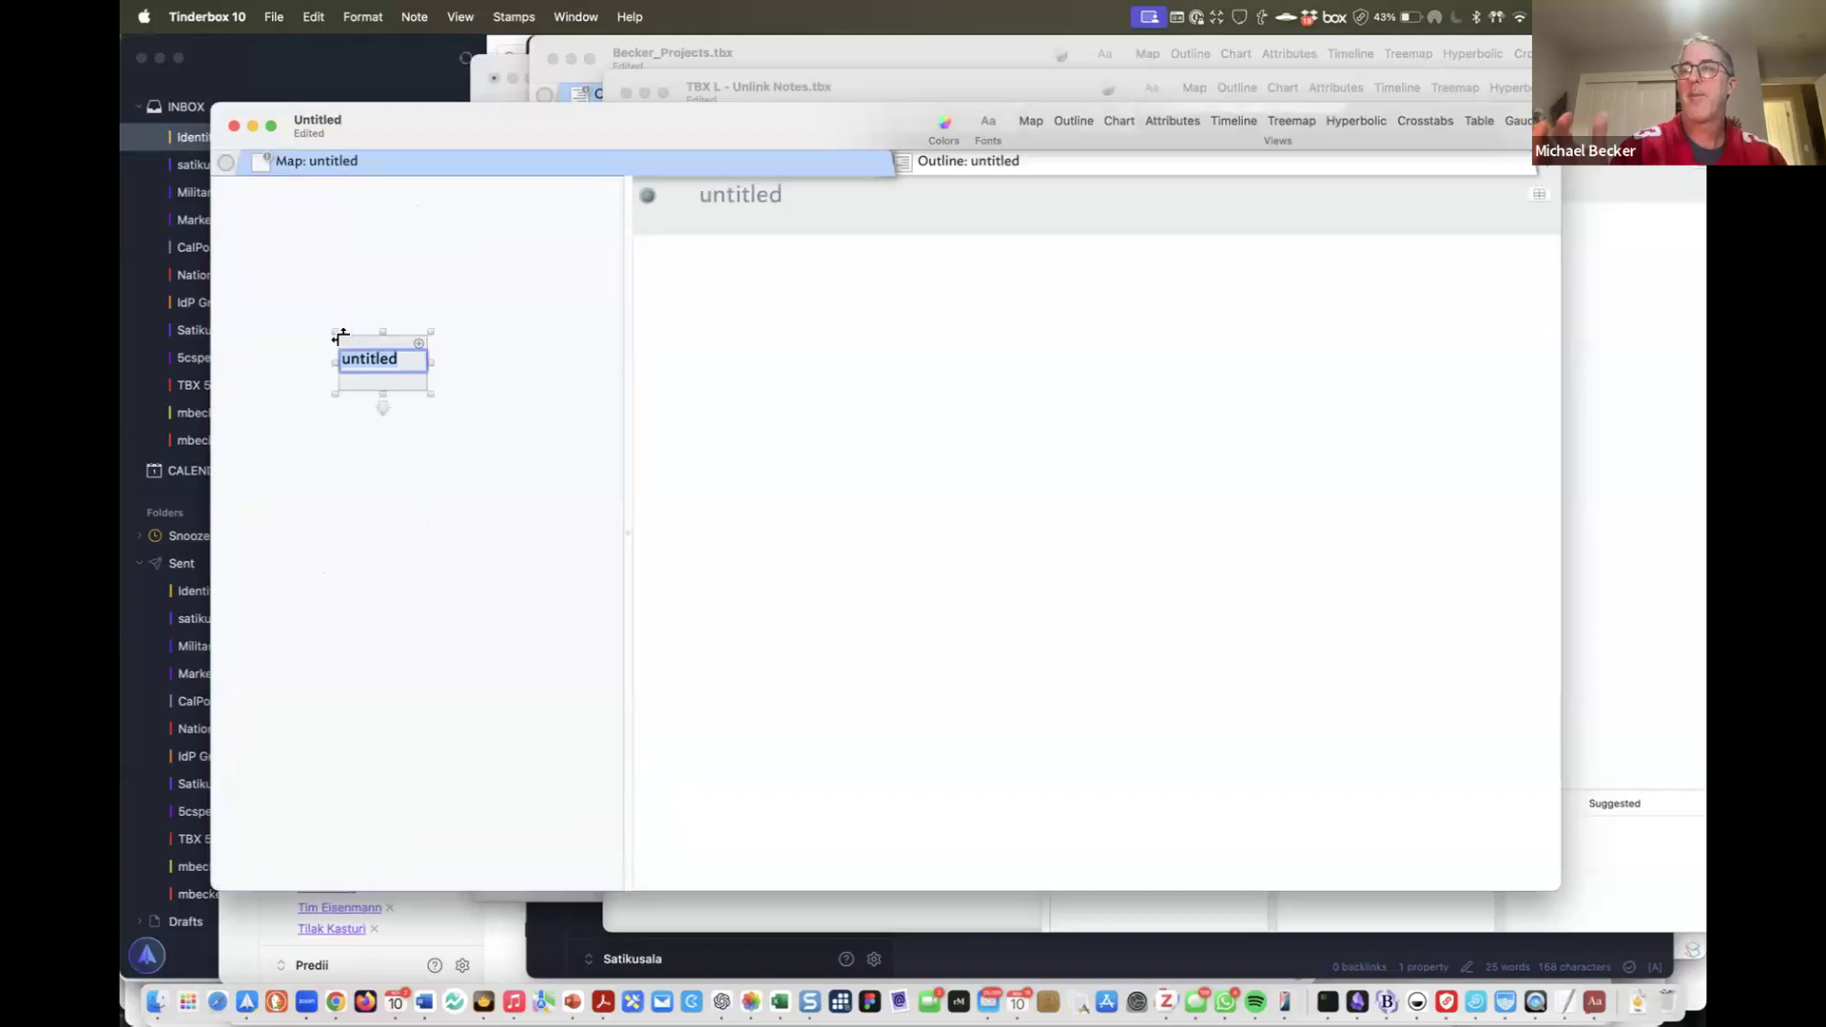
left_click(274, 17)
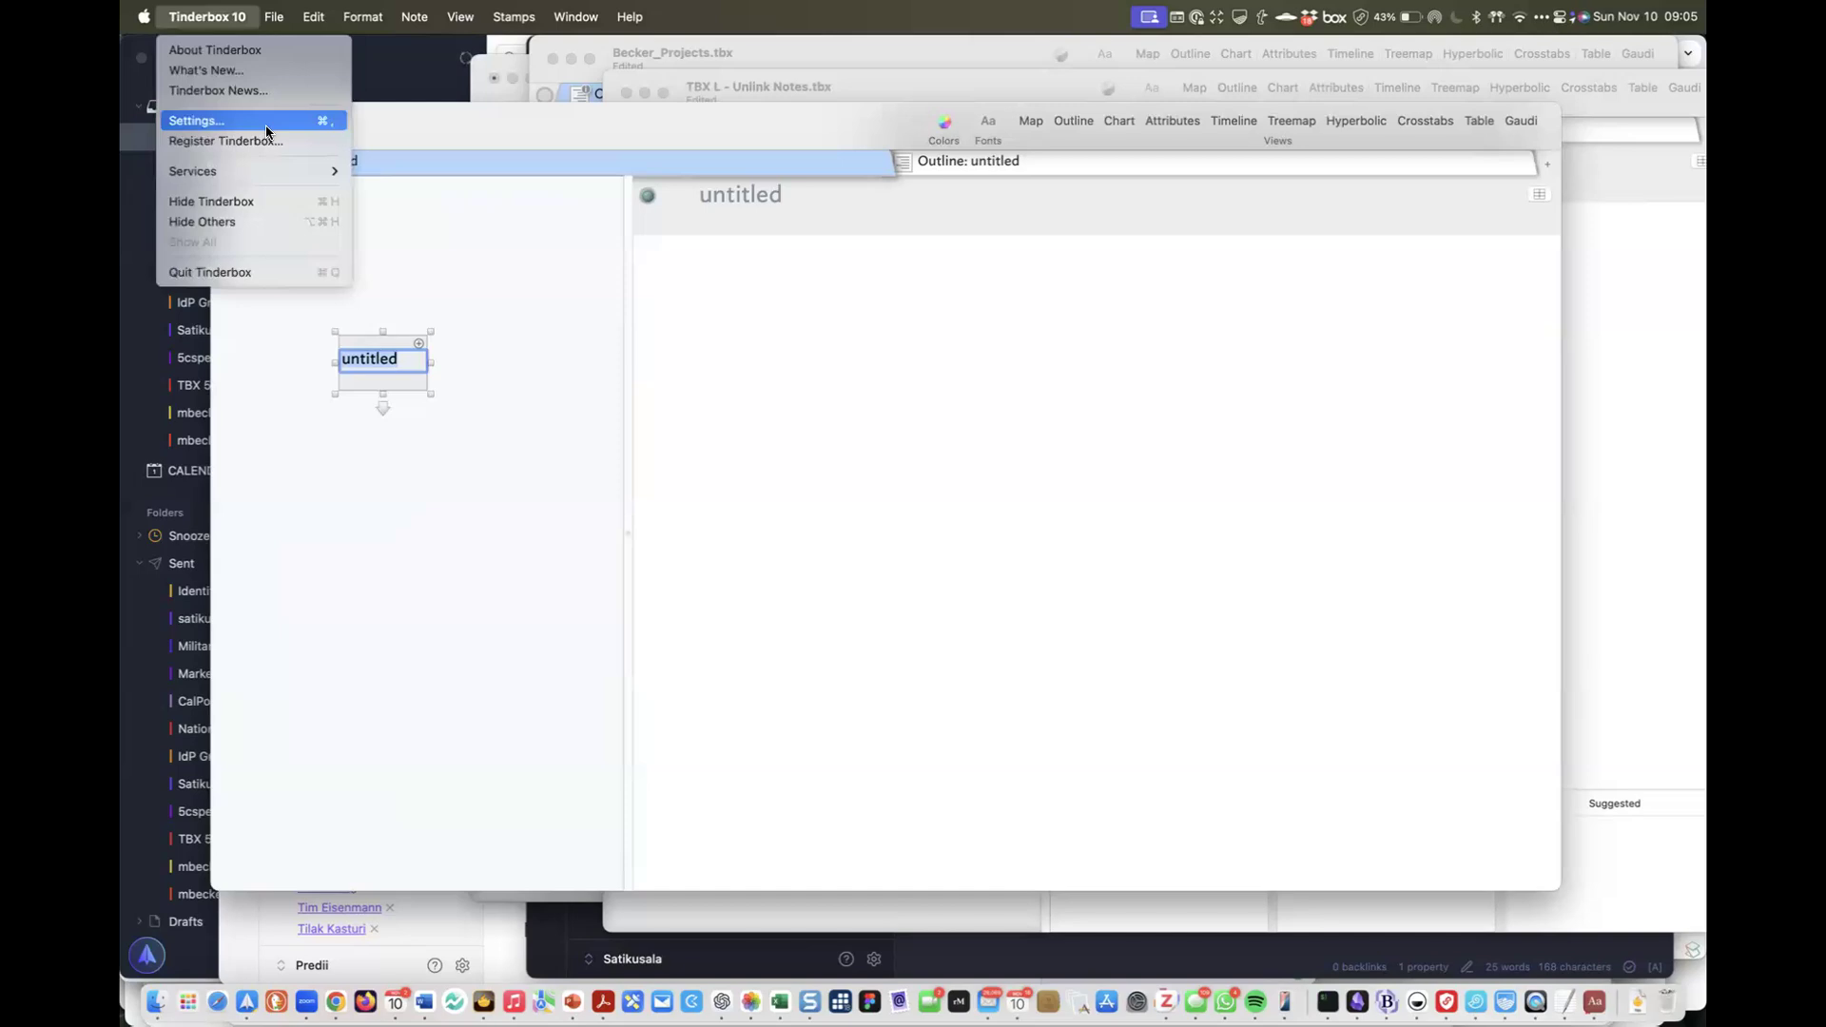
mouse_move(347, 404)
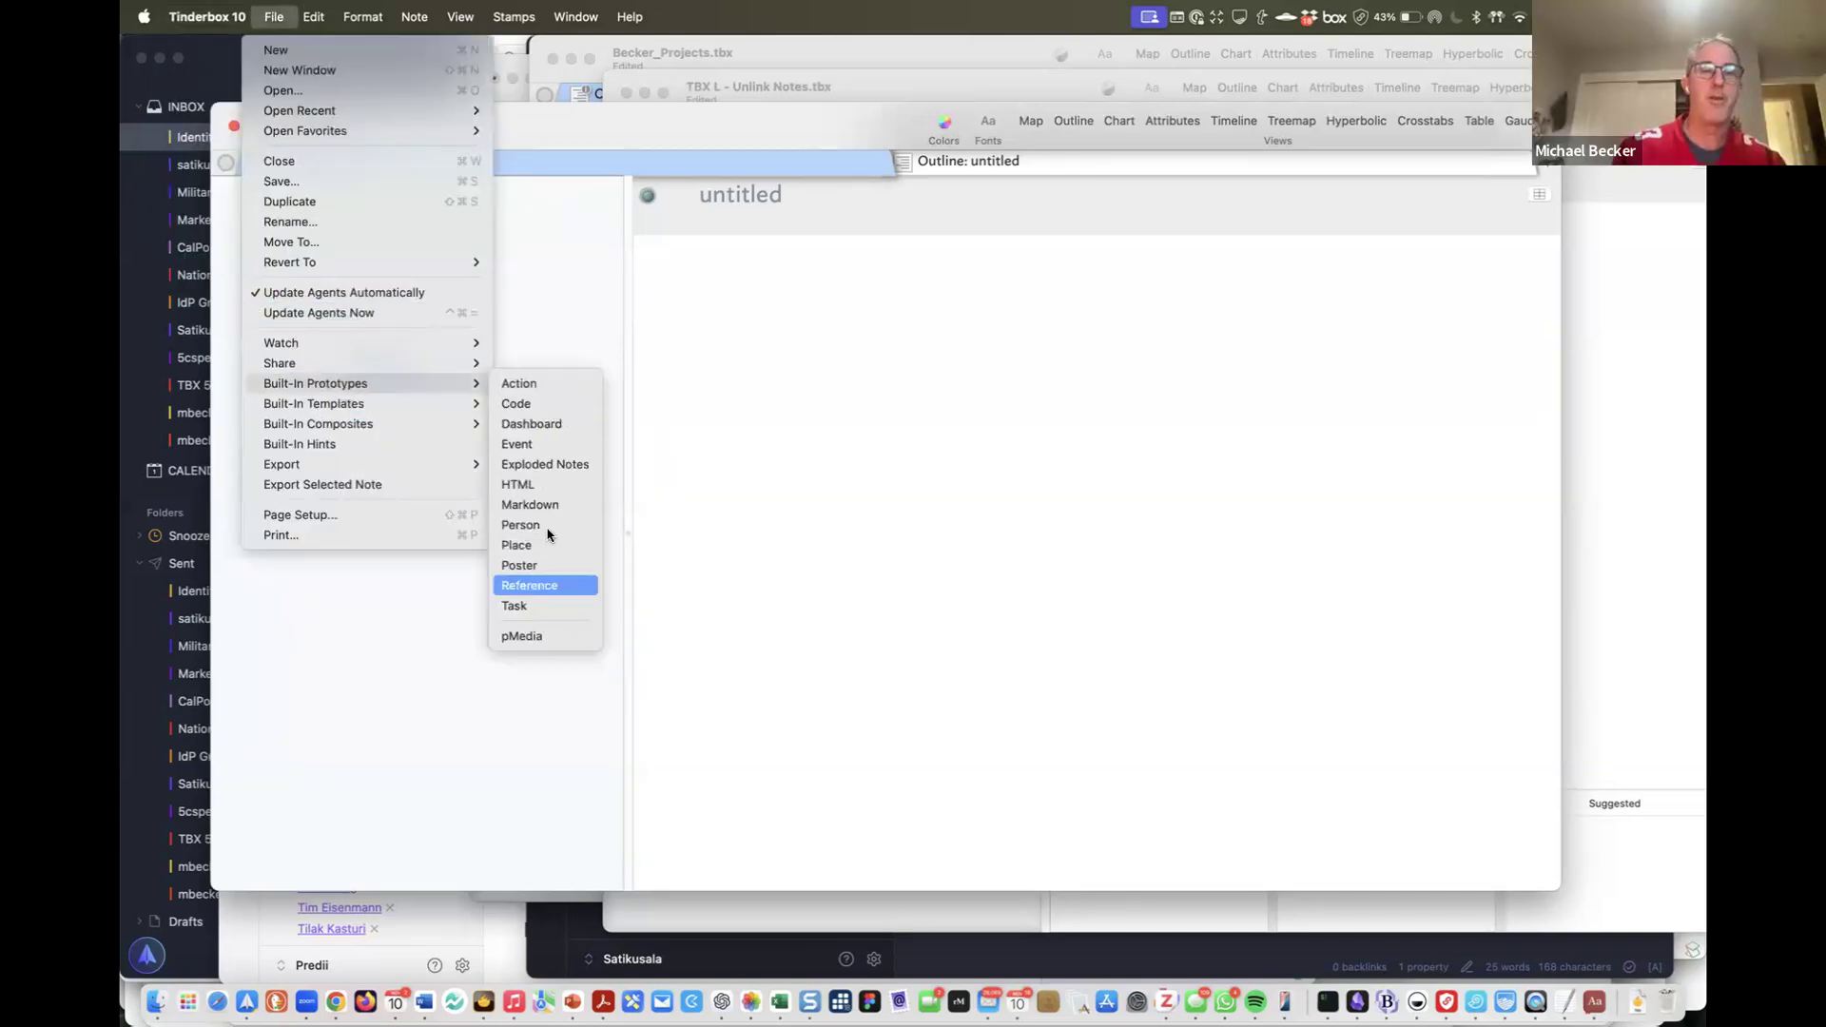
left_click(548, 544)
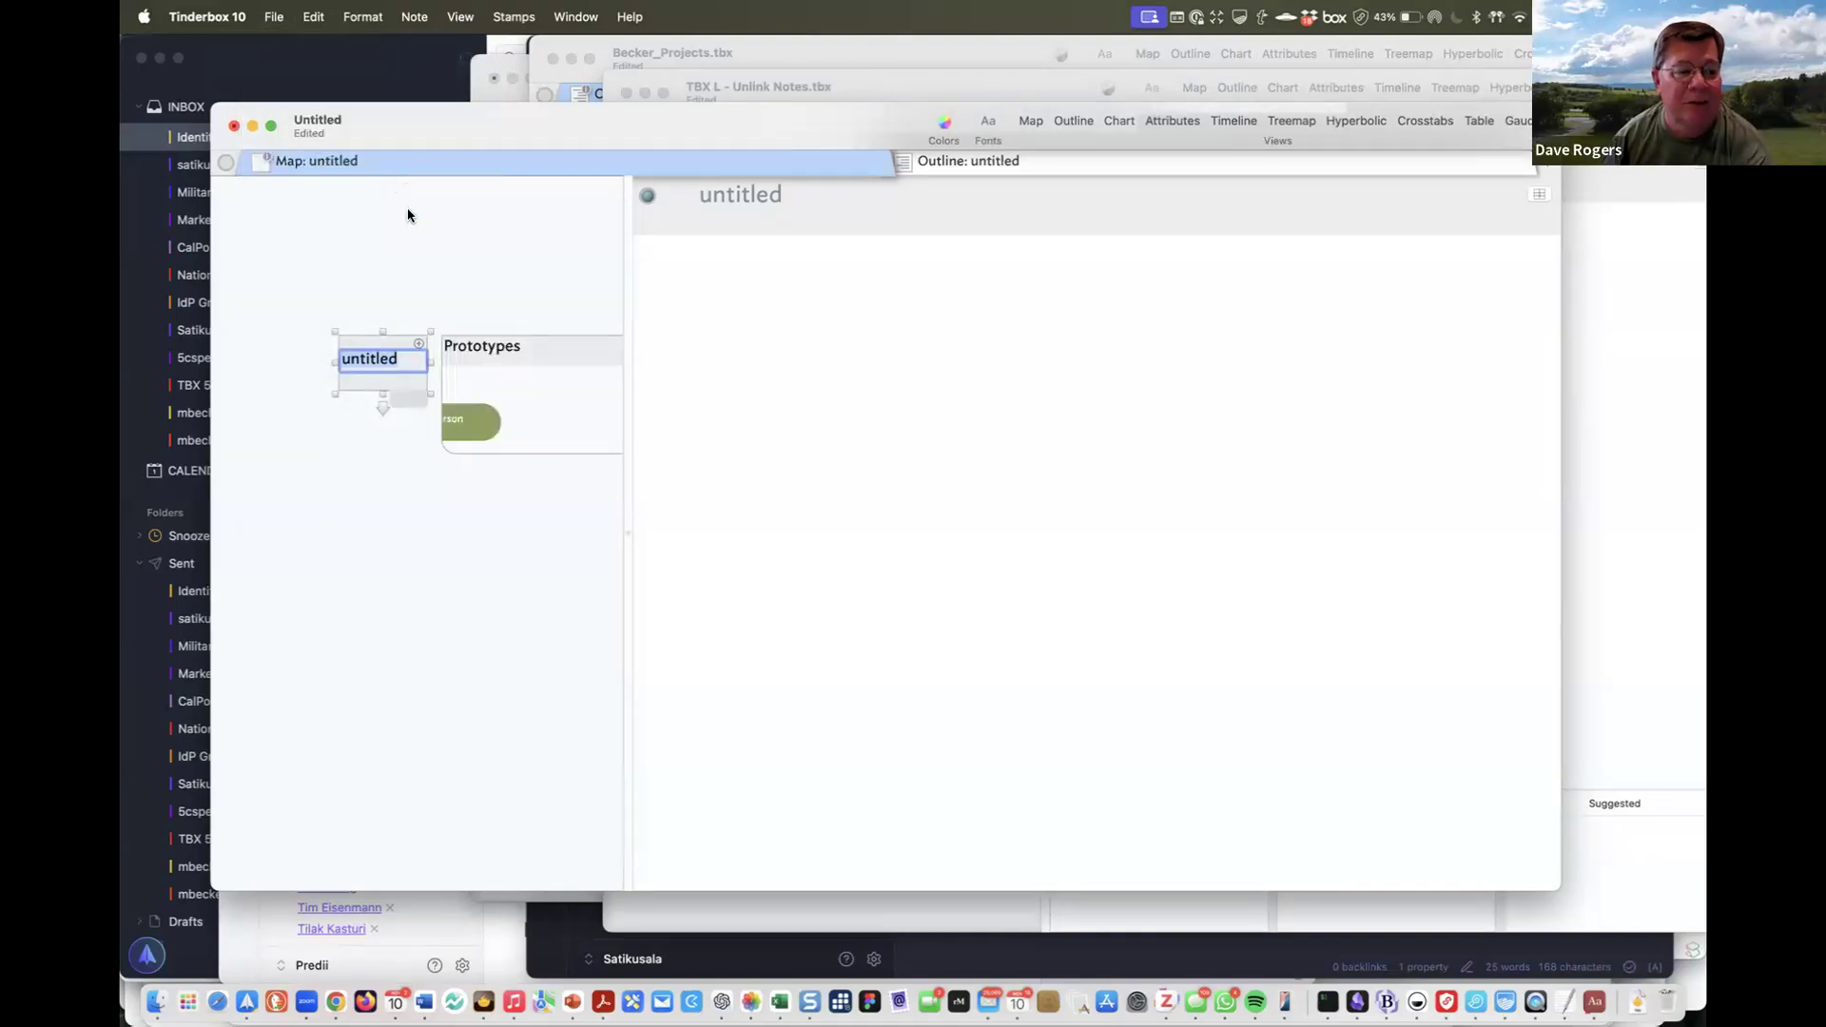
right_click(405, 165)
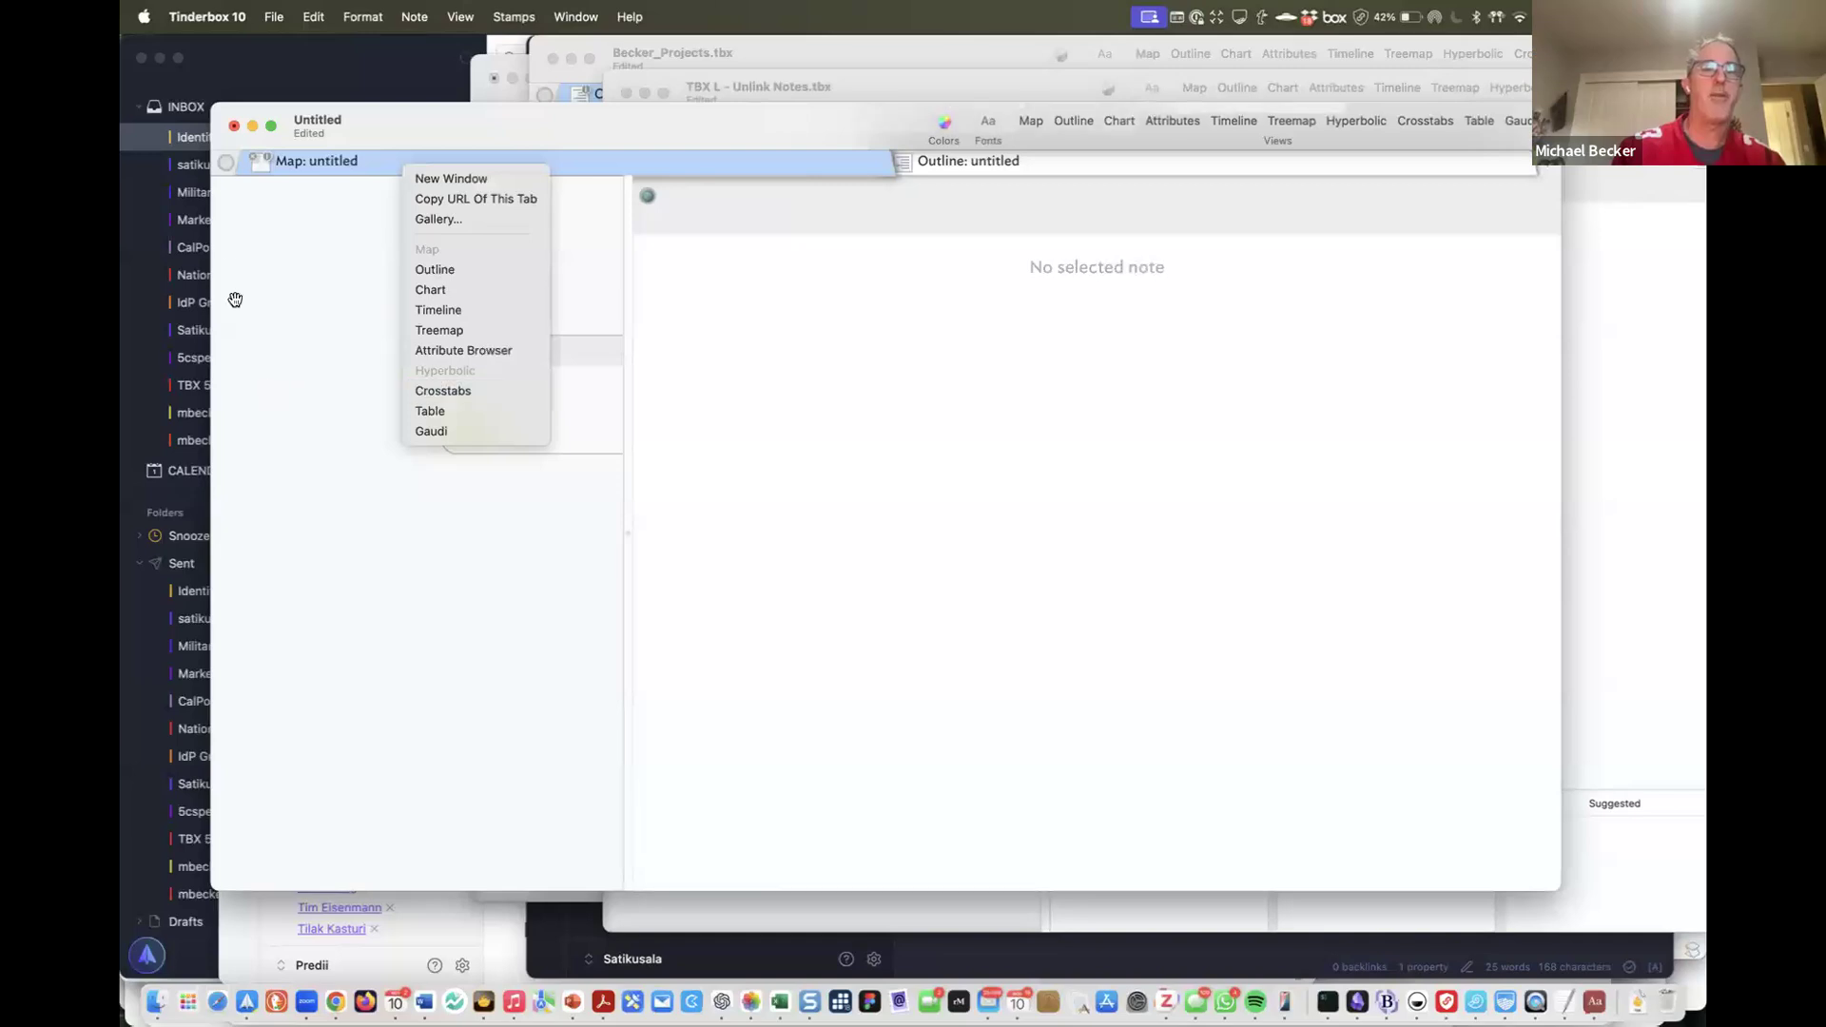
left_click(434, 269)
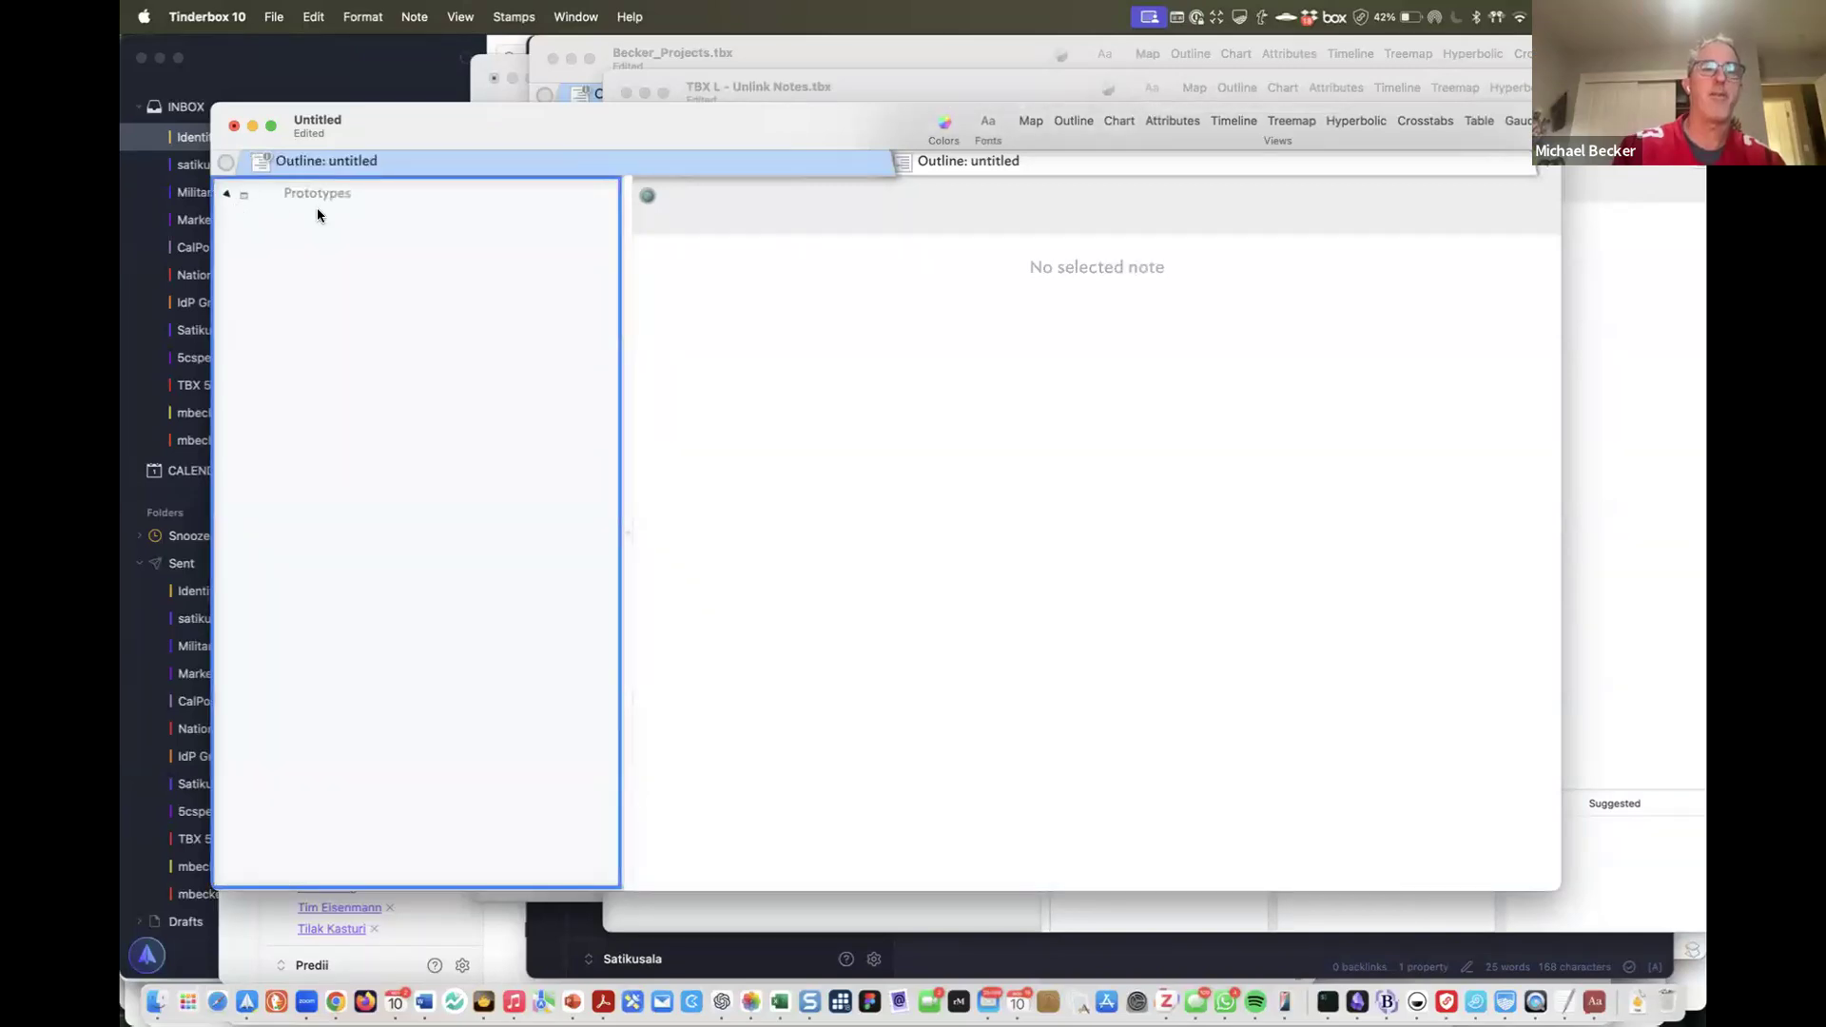
Add a new prototype note named pNote below Person
key("Return")
type("pNOte")
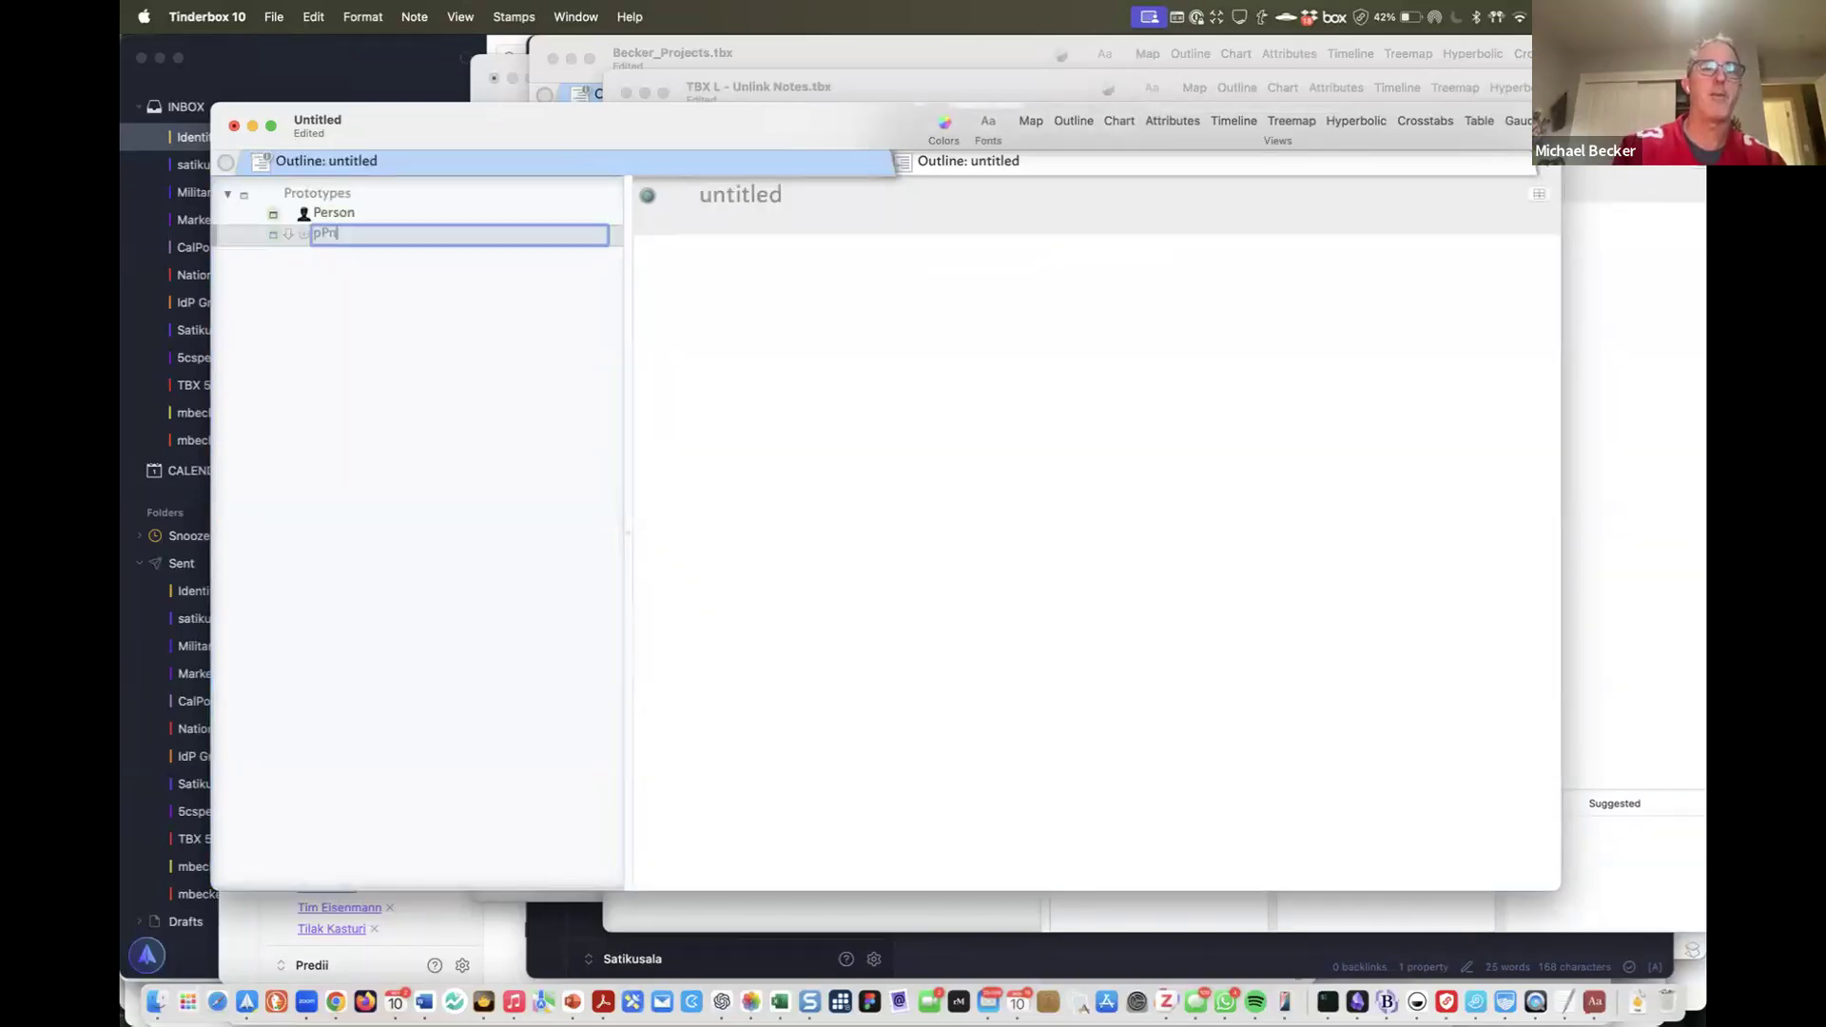
key("BackSpace")
key("BackSpace")
key("BackSpace")
key("BackSpace")
type("NOt")
key("BackSpace")
type("ote")
key("Return")
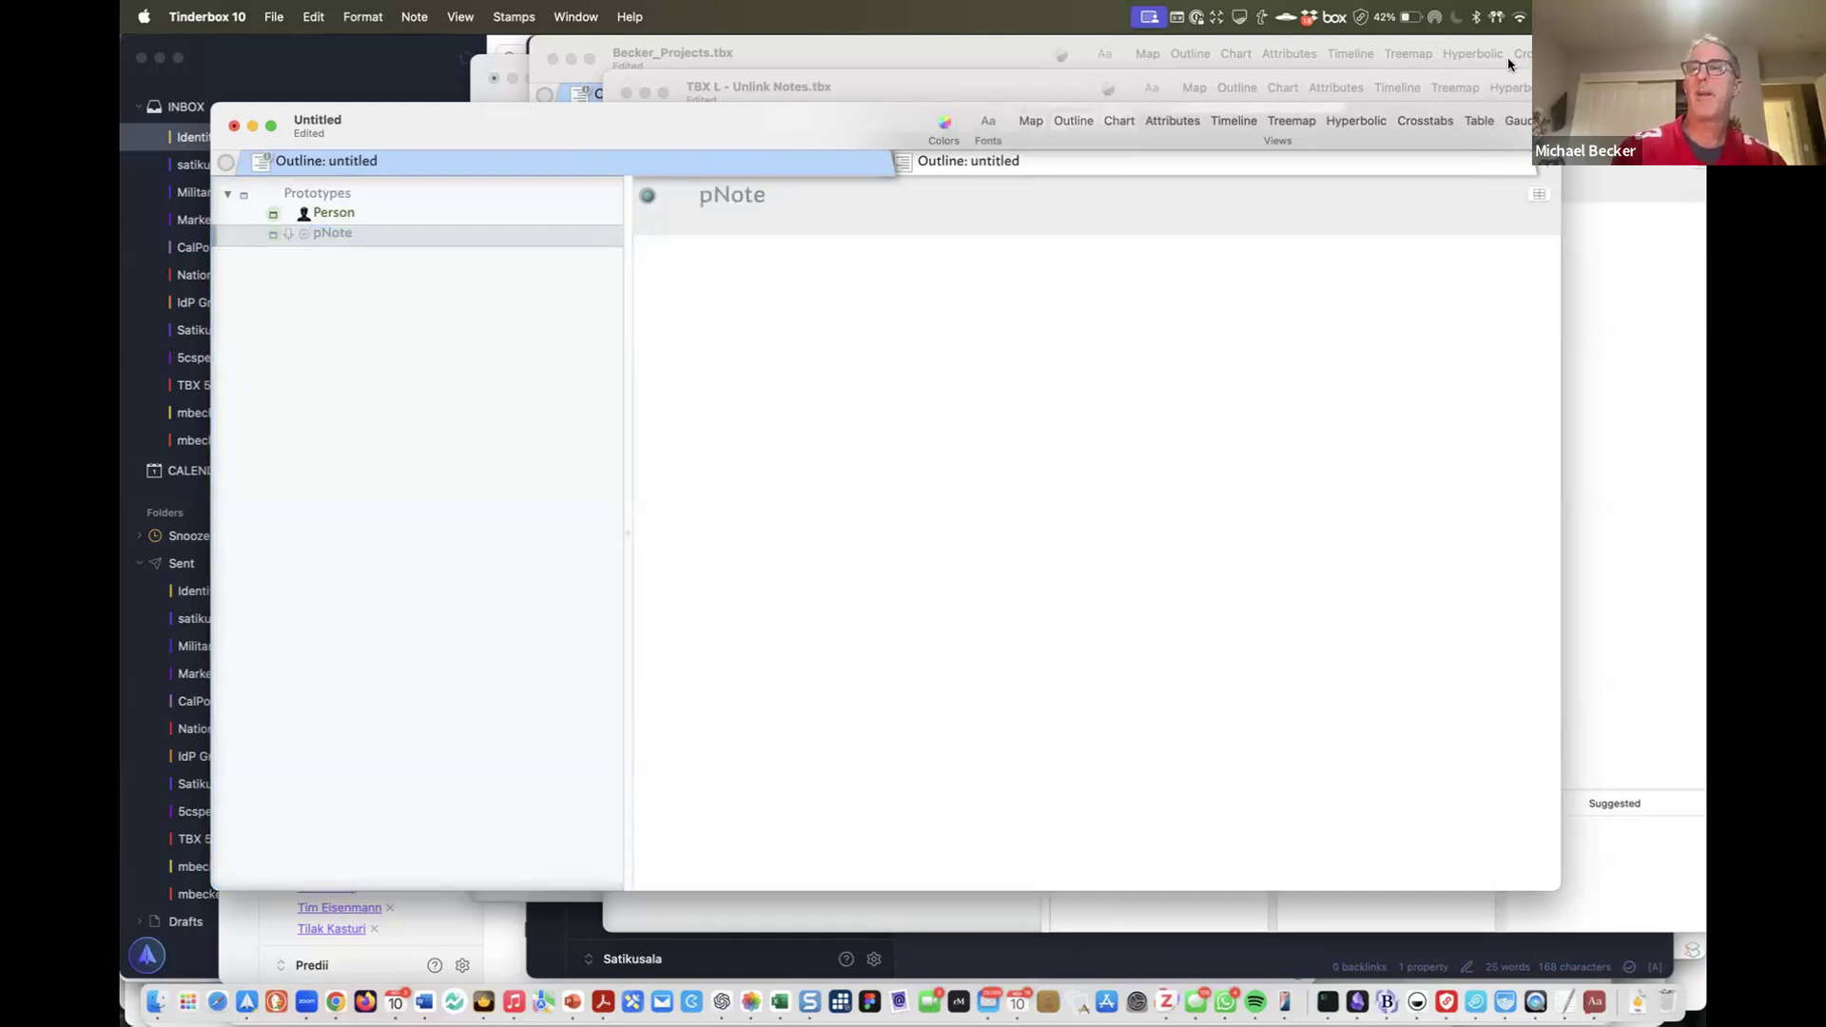
left_click(1539, 190)
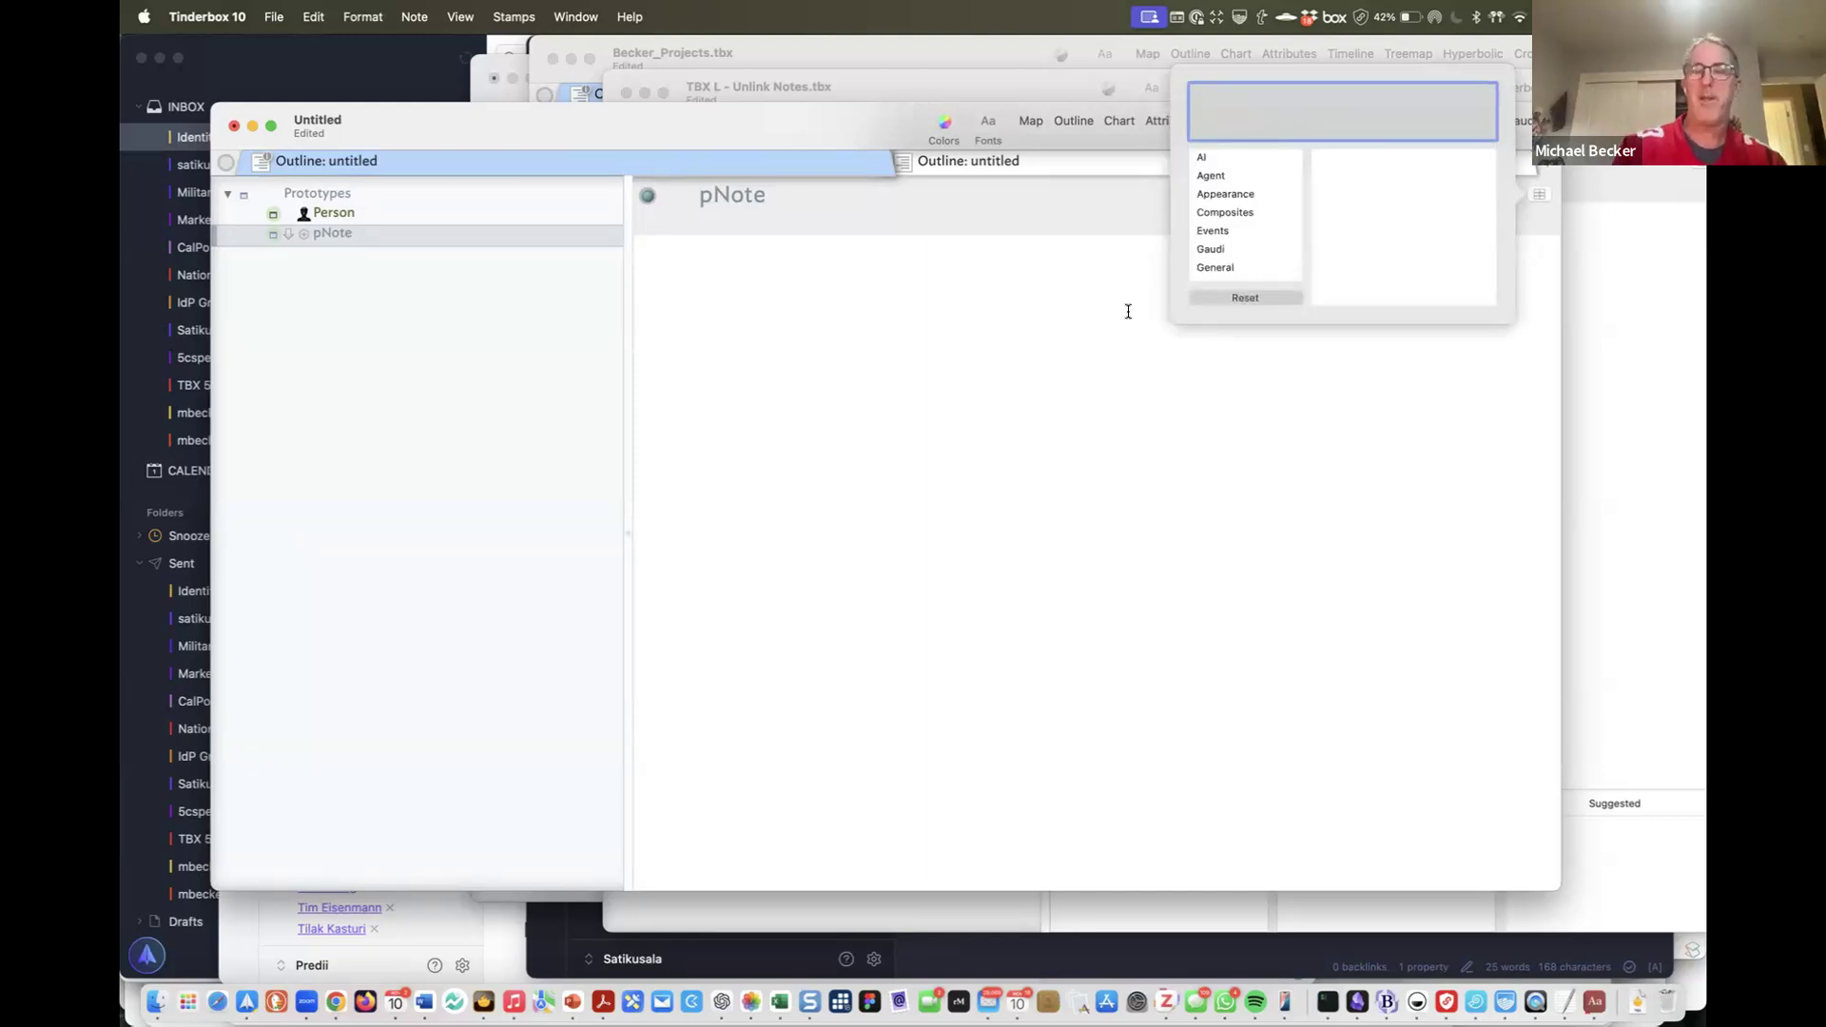
Add OnAdd as a pNote key attribute with the action $Prototype="pNoetep";$Type="Note";
type("On")
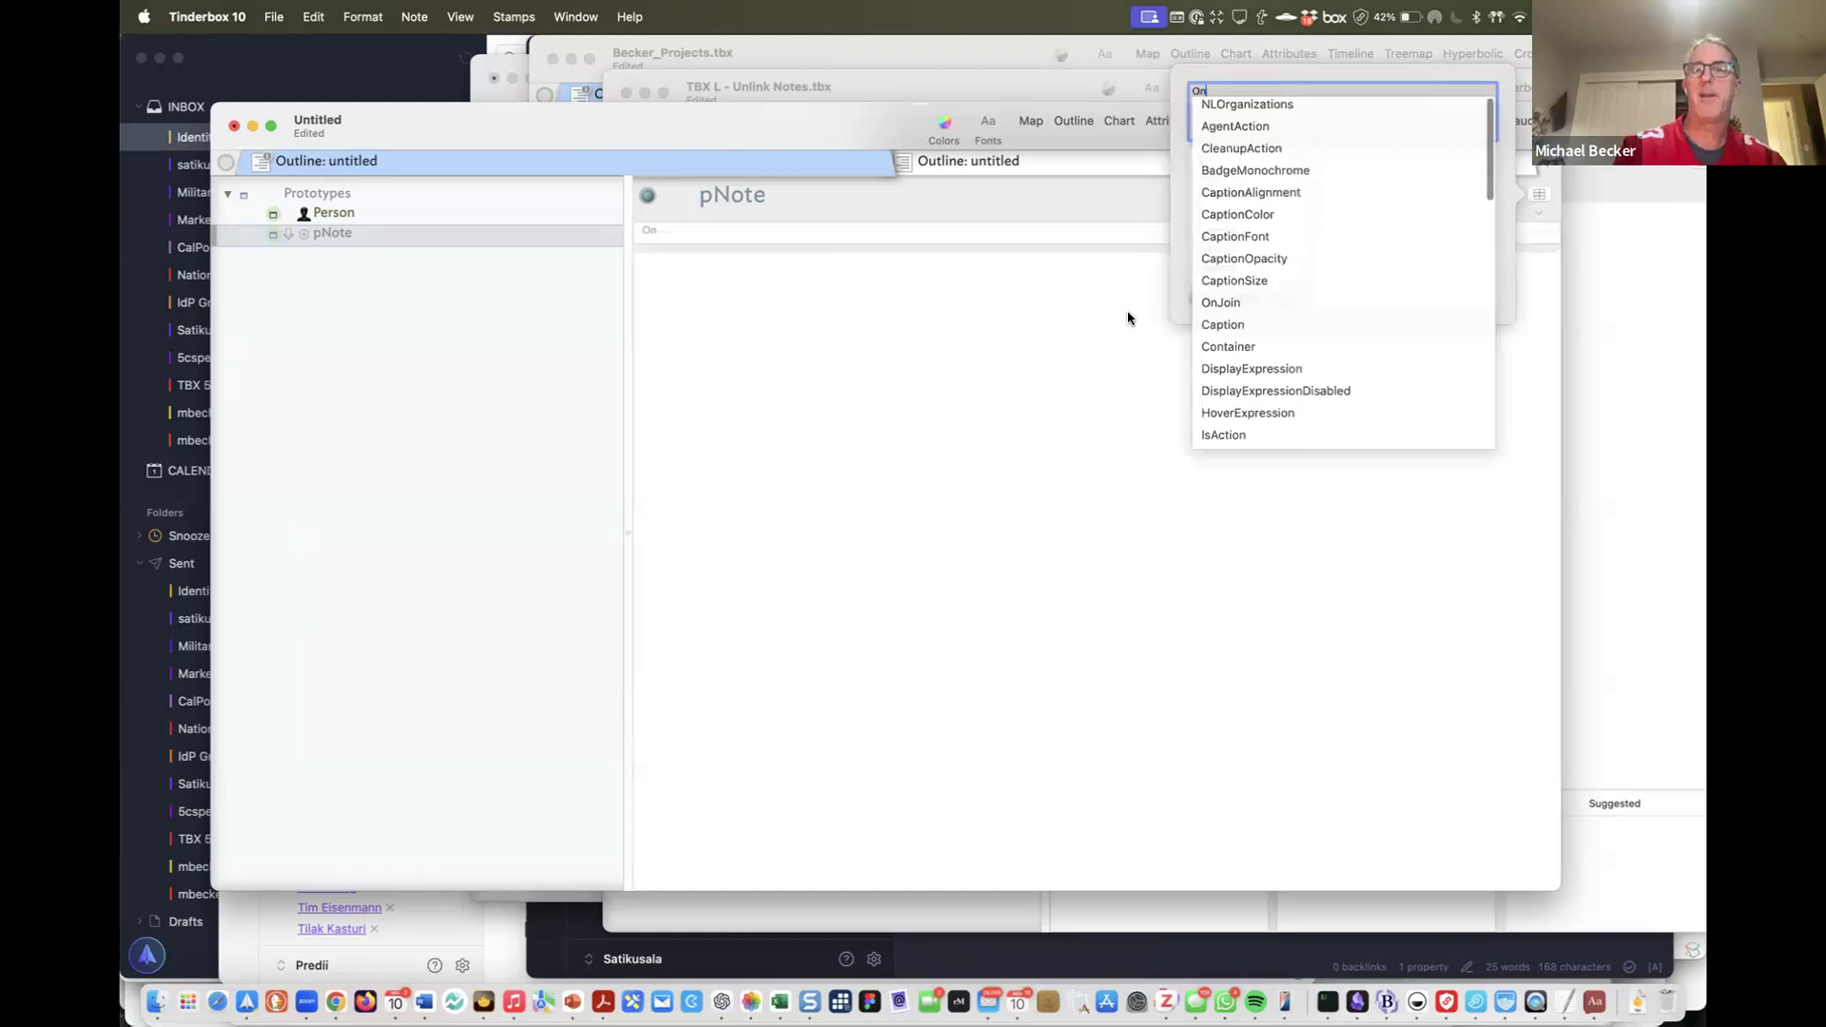
type("Add")
key("Return")
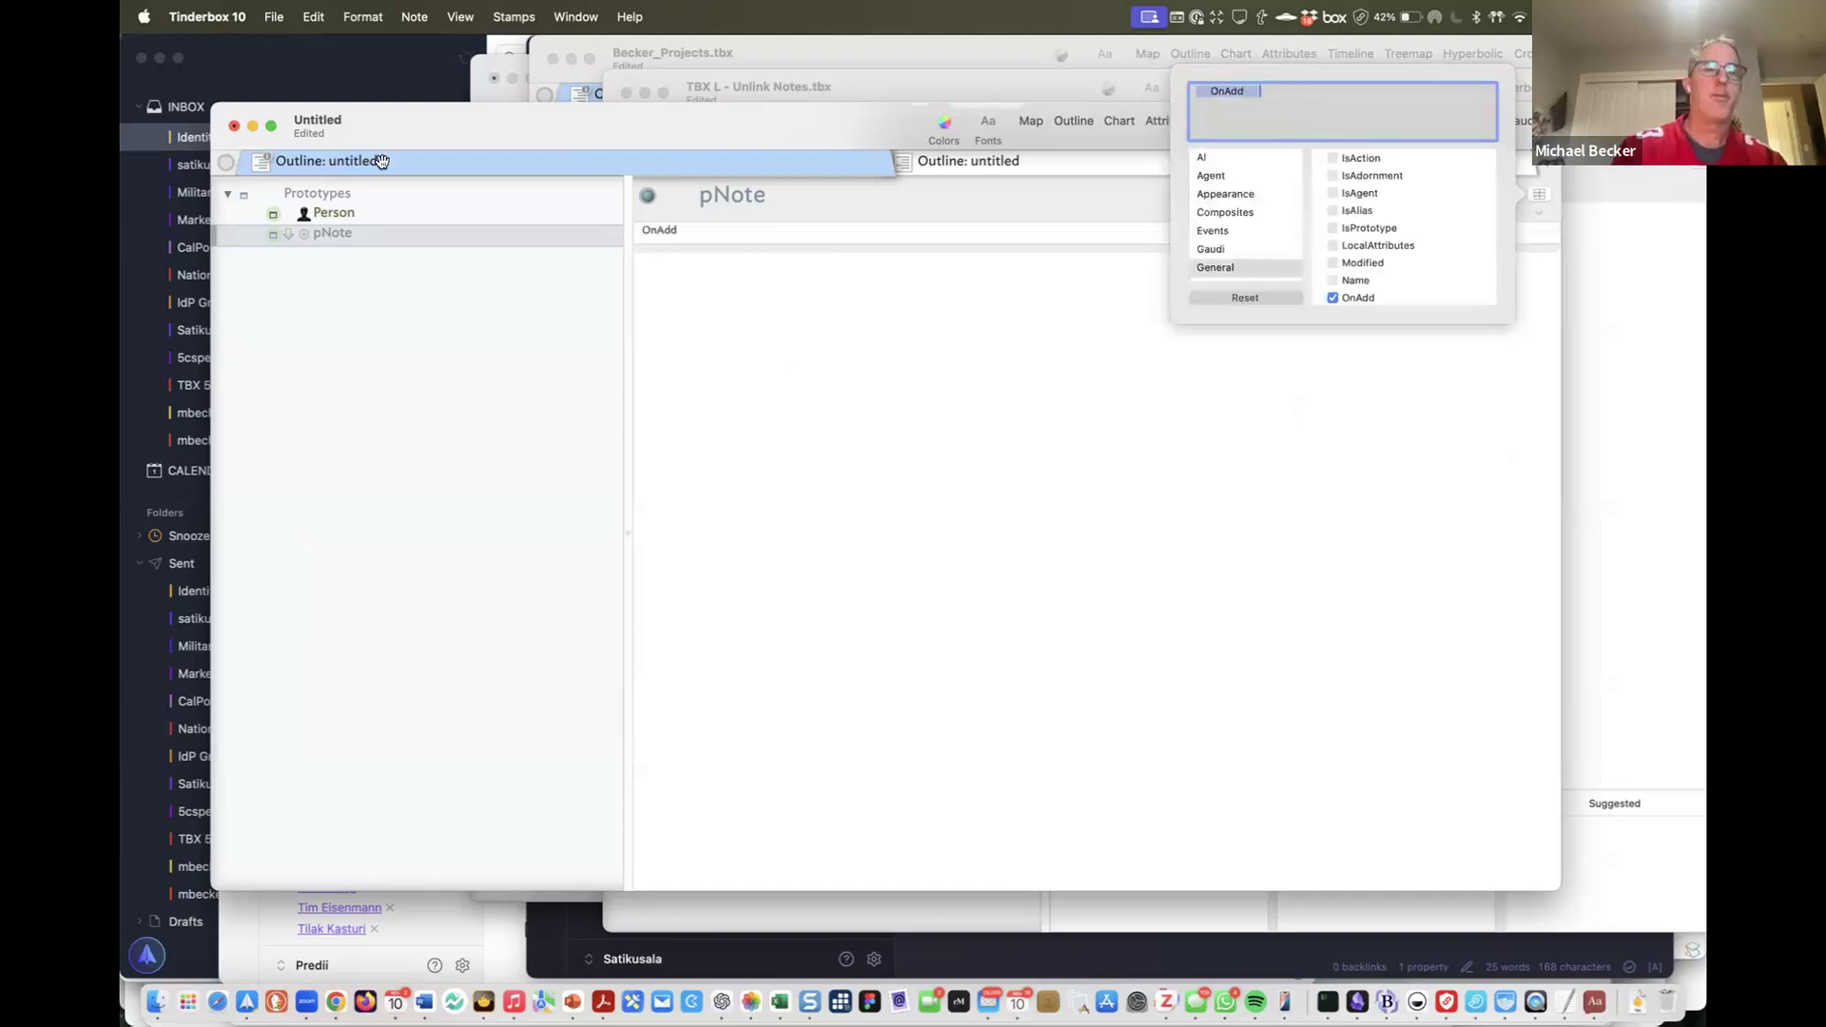
left_click(856, 238)
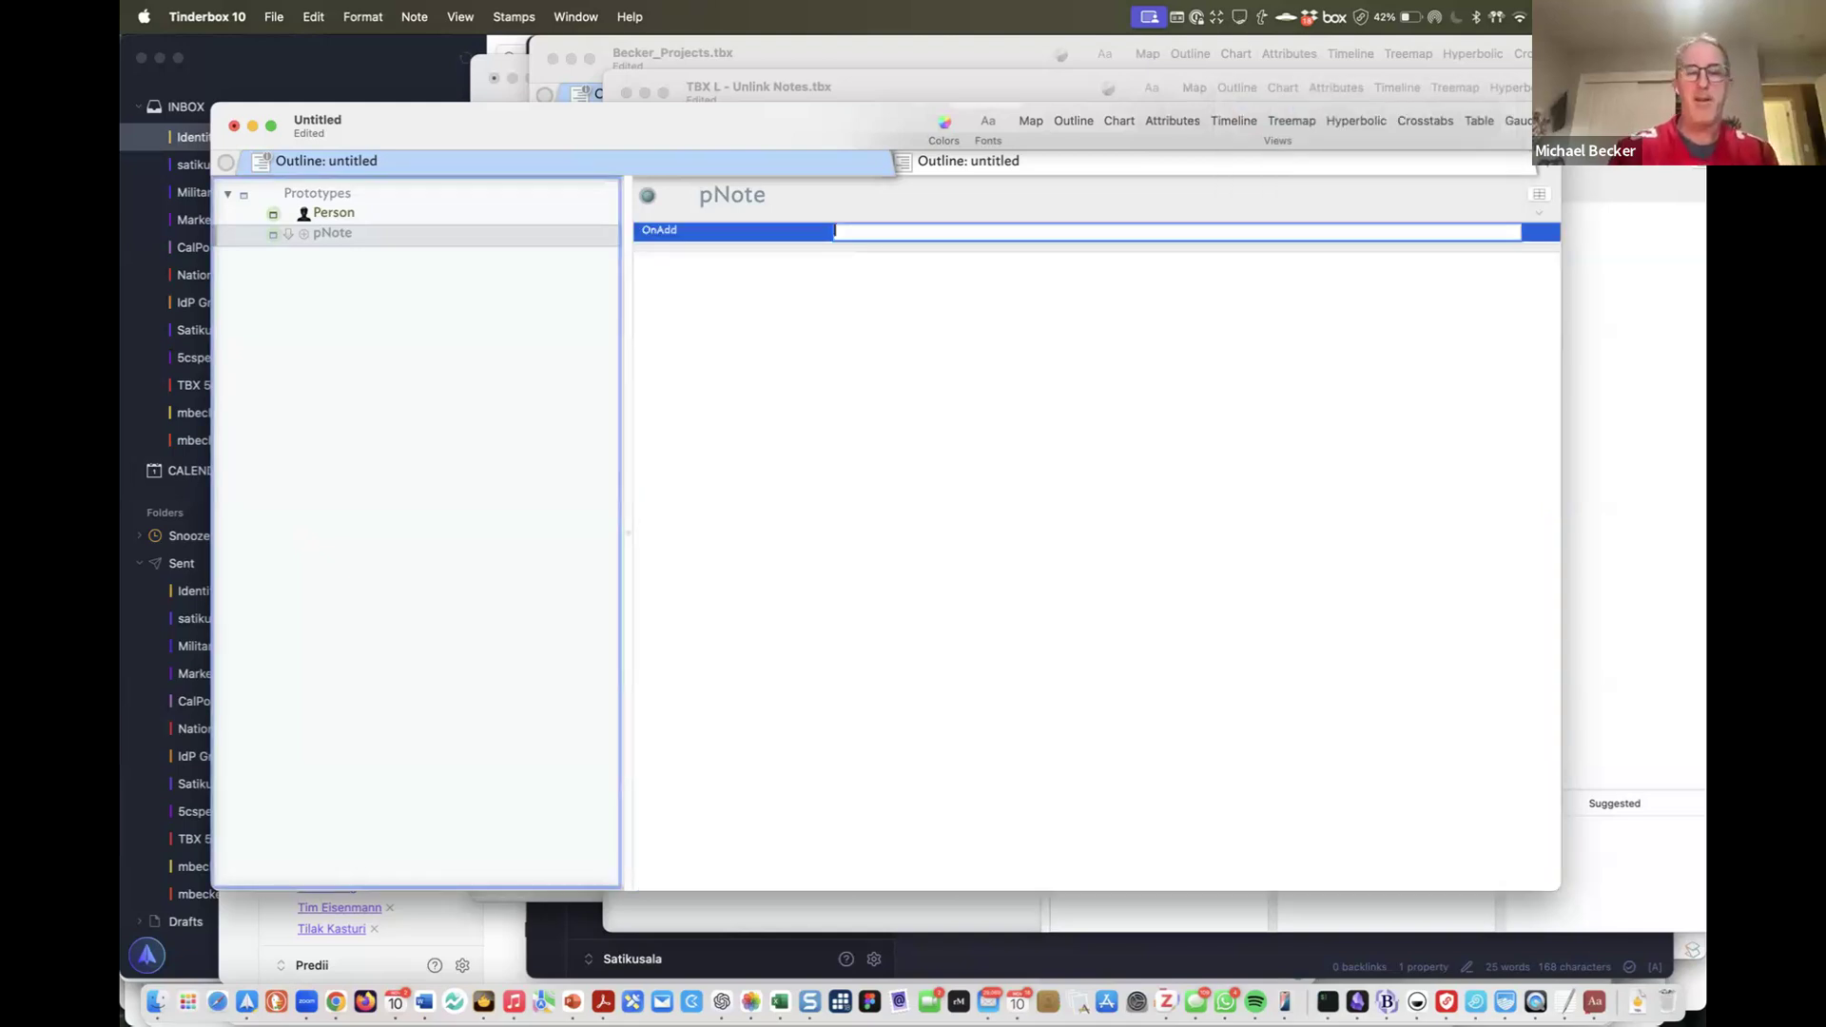
type("$Prot")
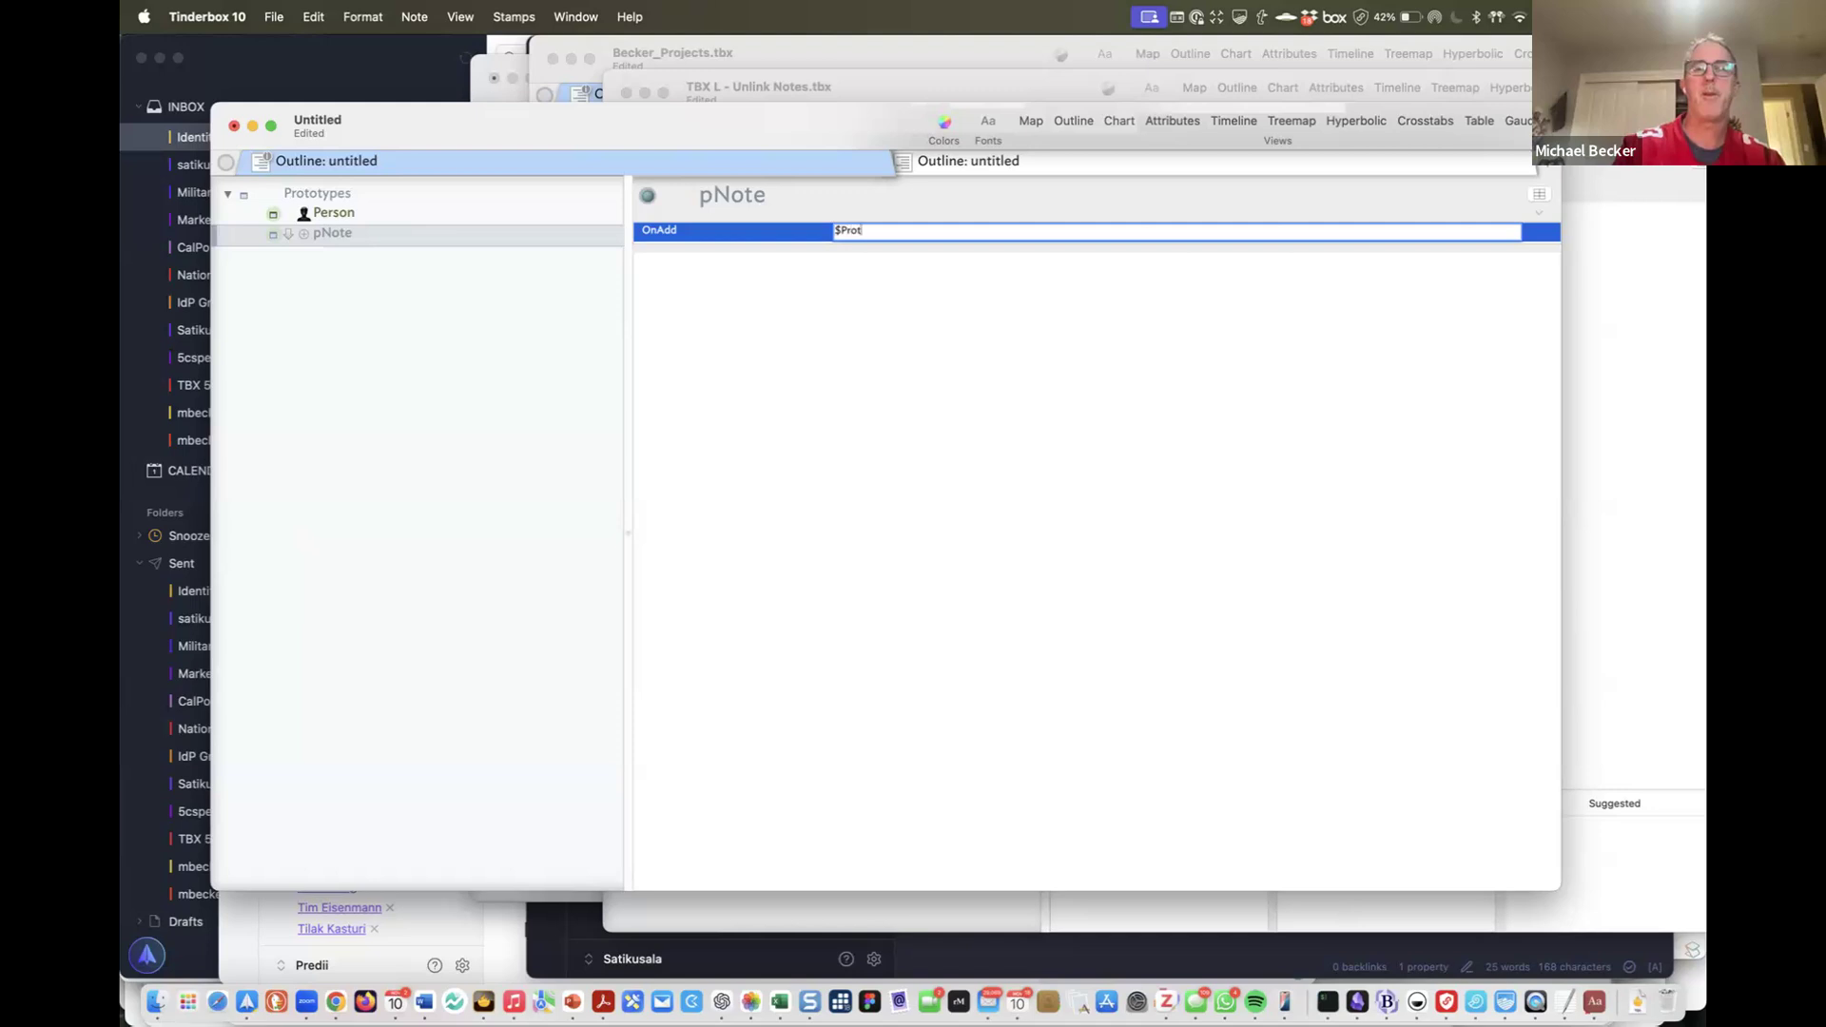
type("otype=")
type("\"pNoe")
type("tep")
type("\"")
type(";")
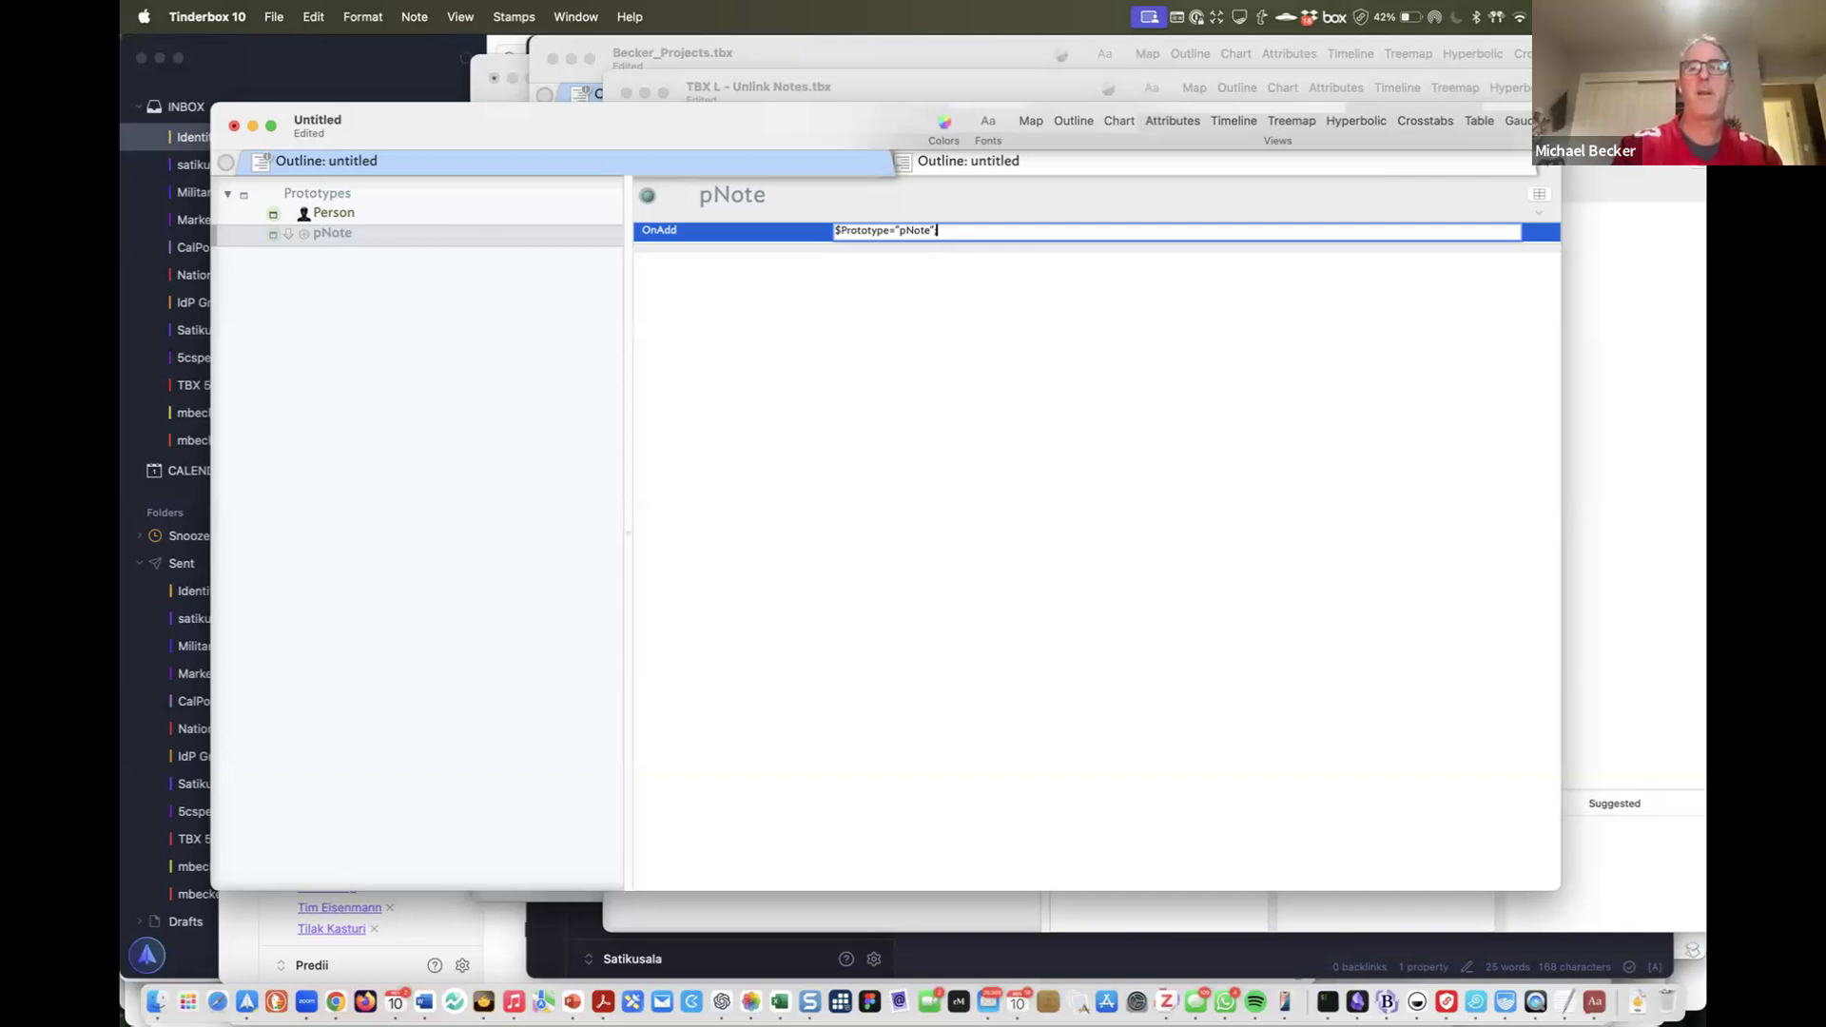
type("$Type")
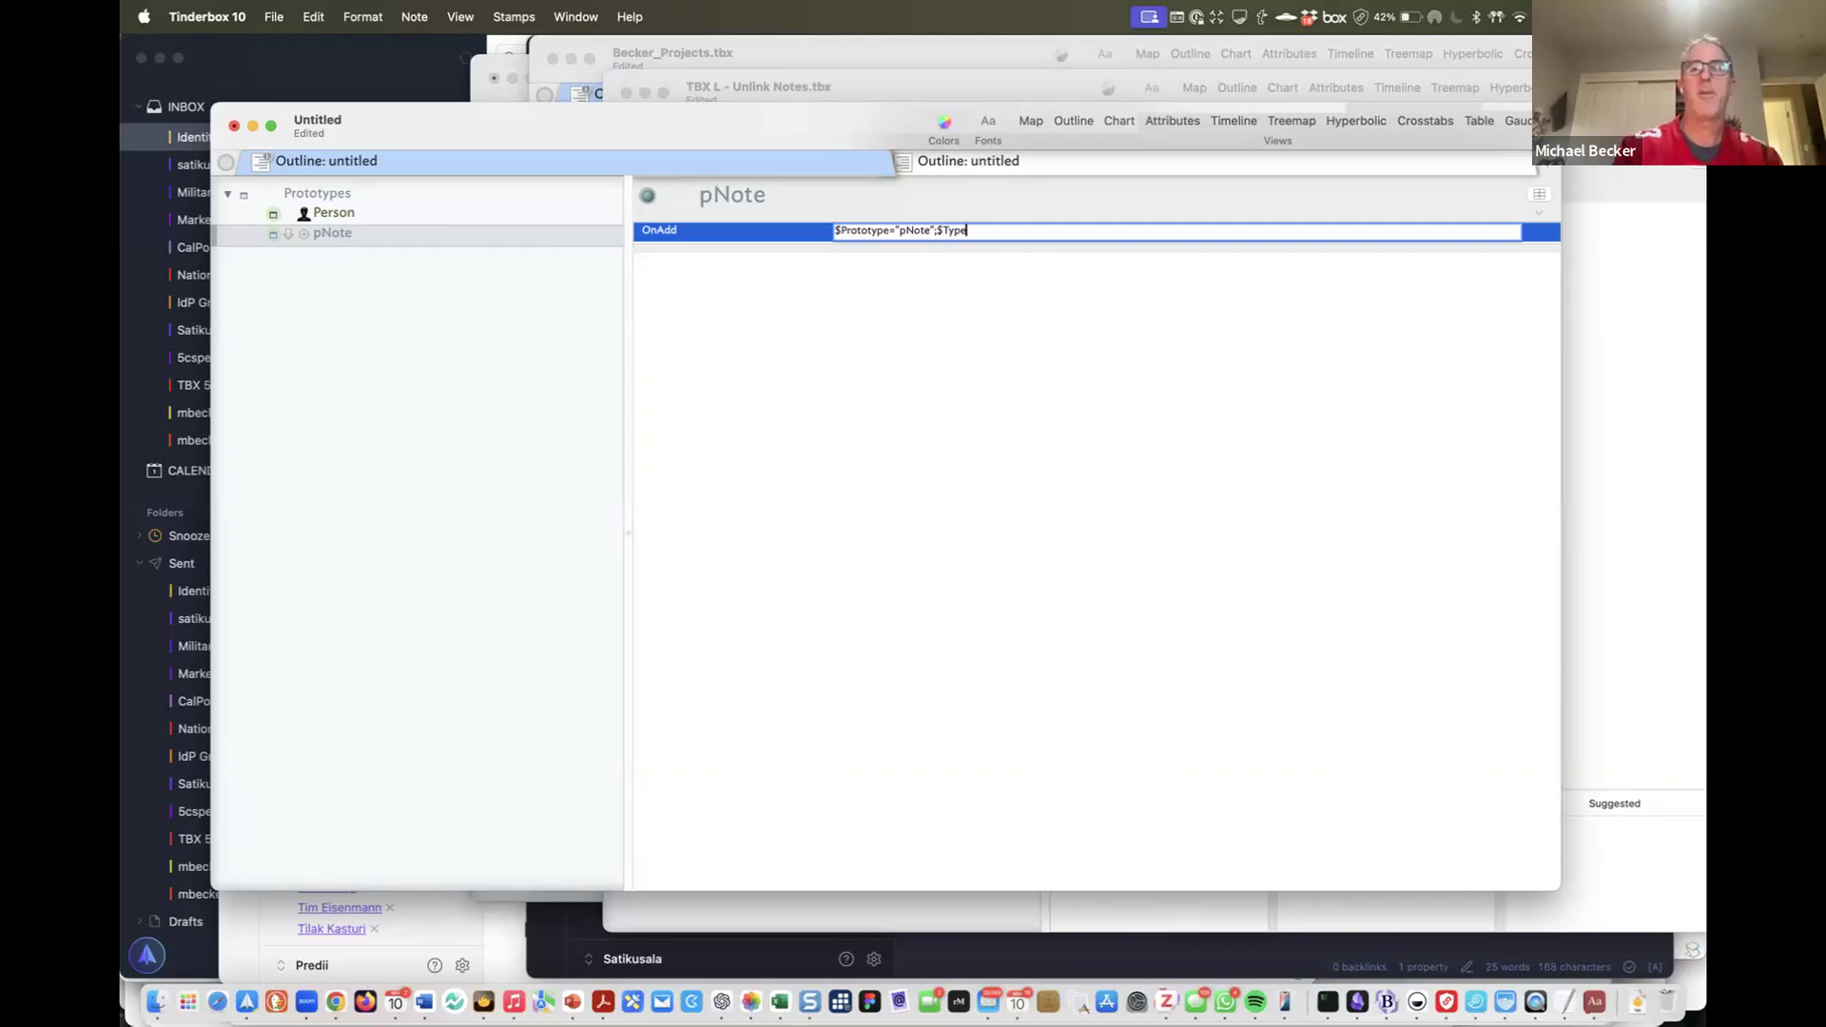
type("=\"Note\";")
key("Return")
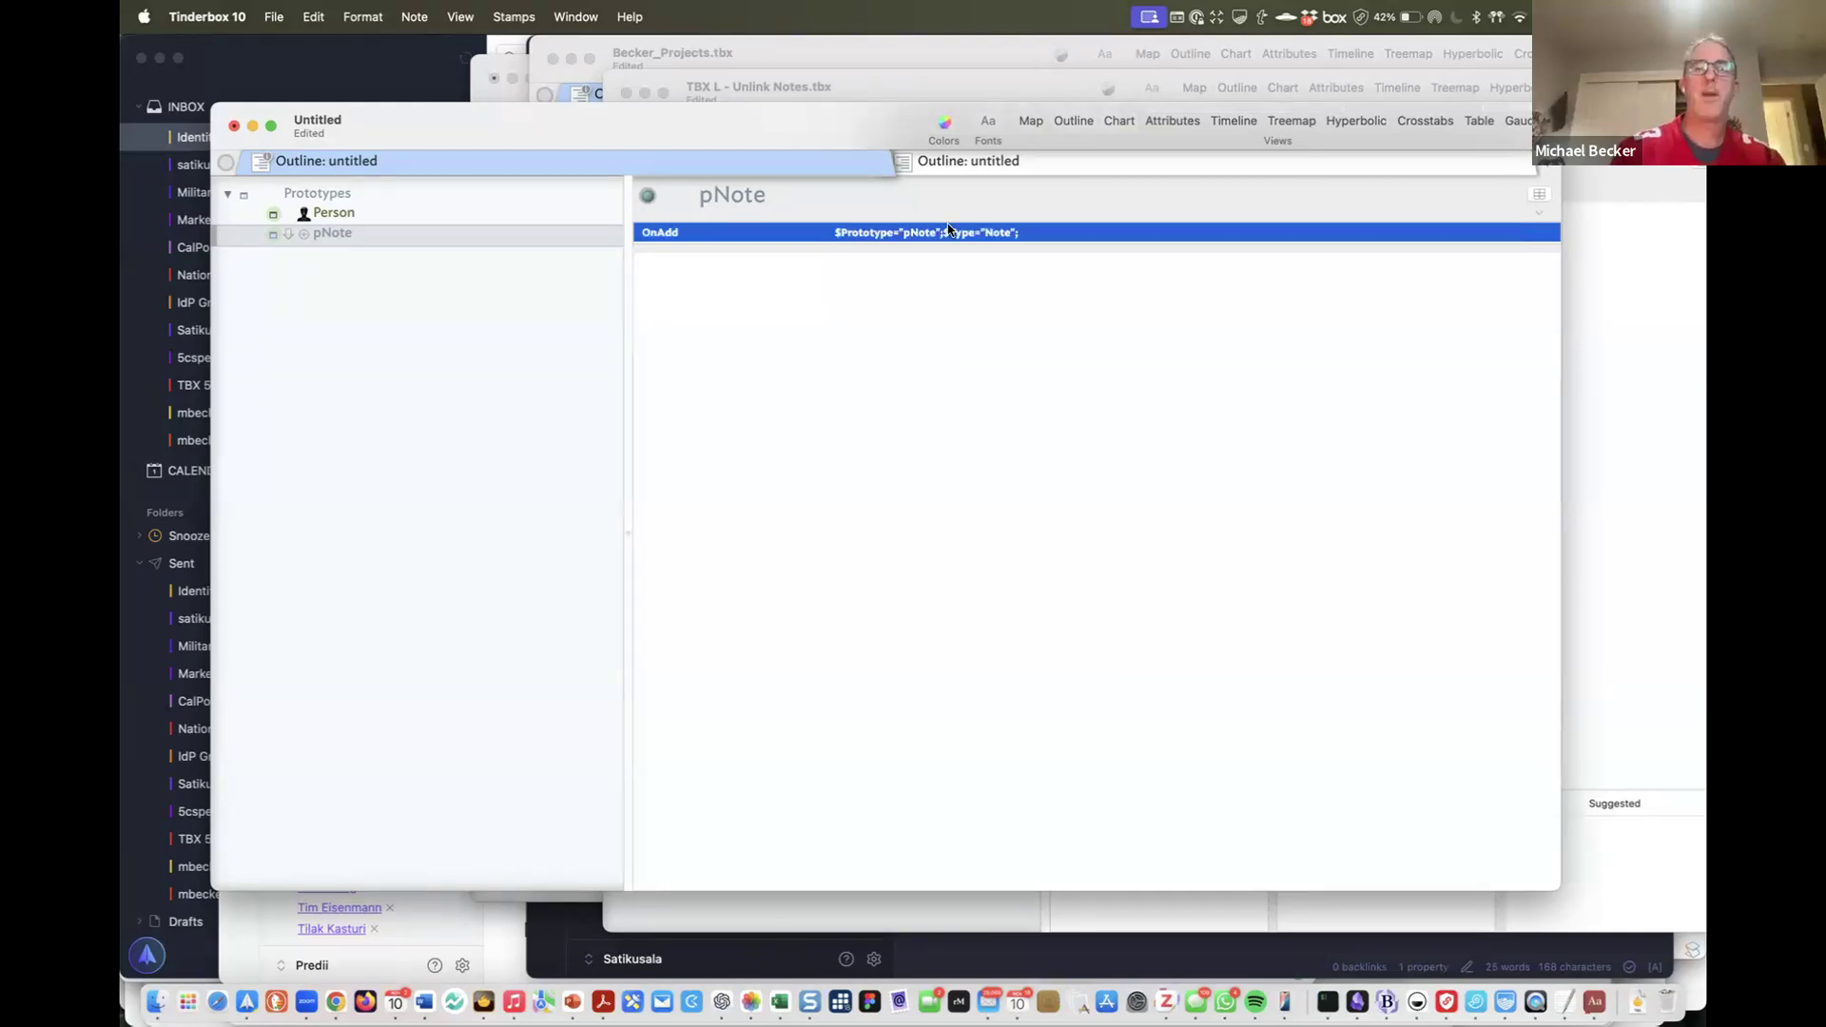
Add Type as a pNote key attribute, creating it as a new attribute
type("Type")
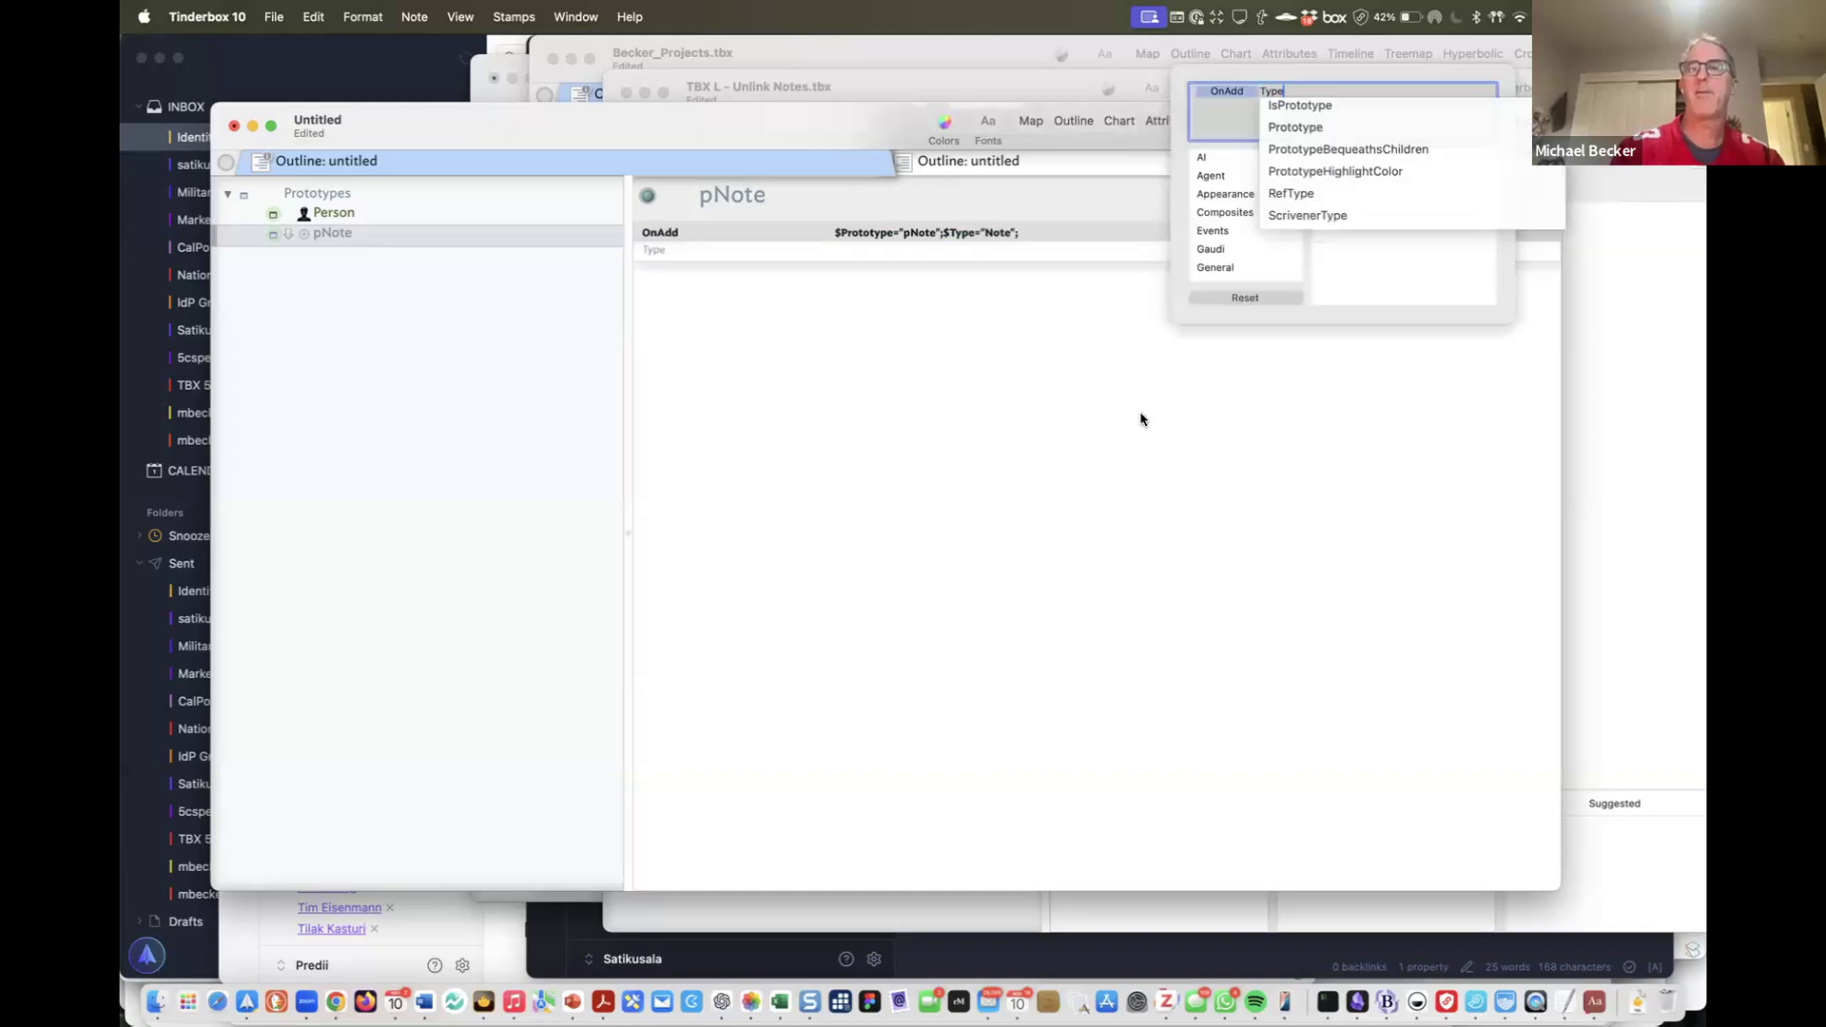
key("Return")
left_click(1331, 120)
left_click(1439, 121)
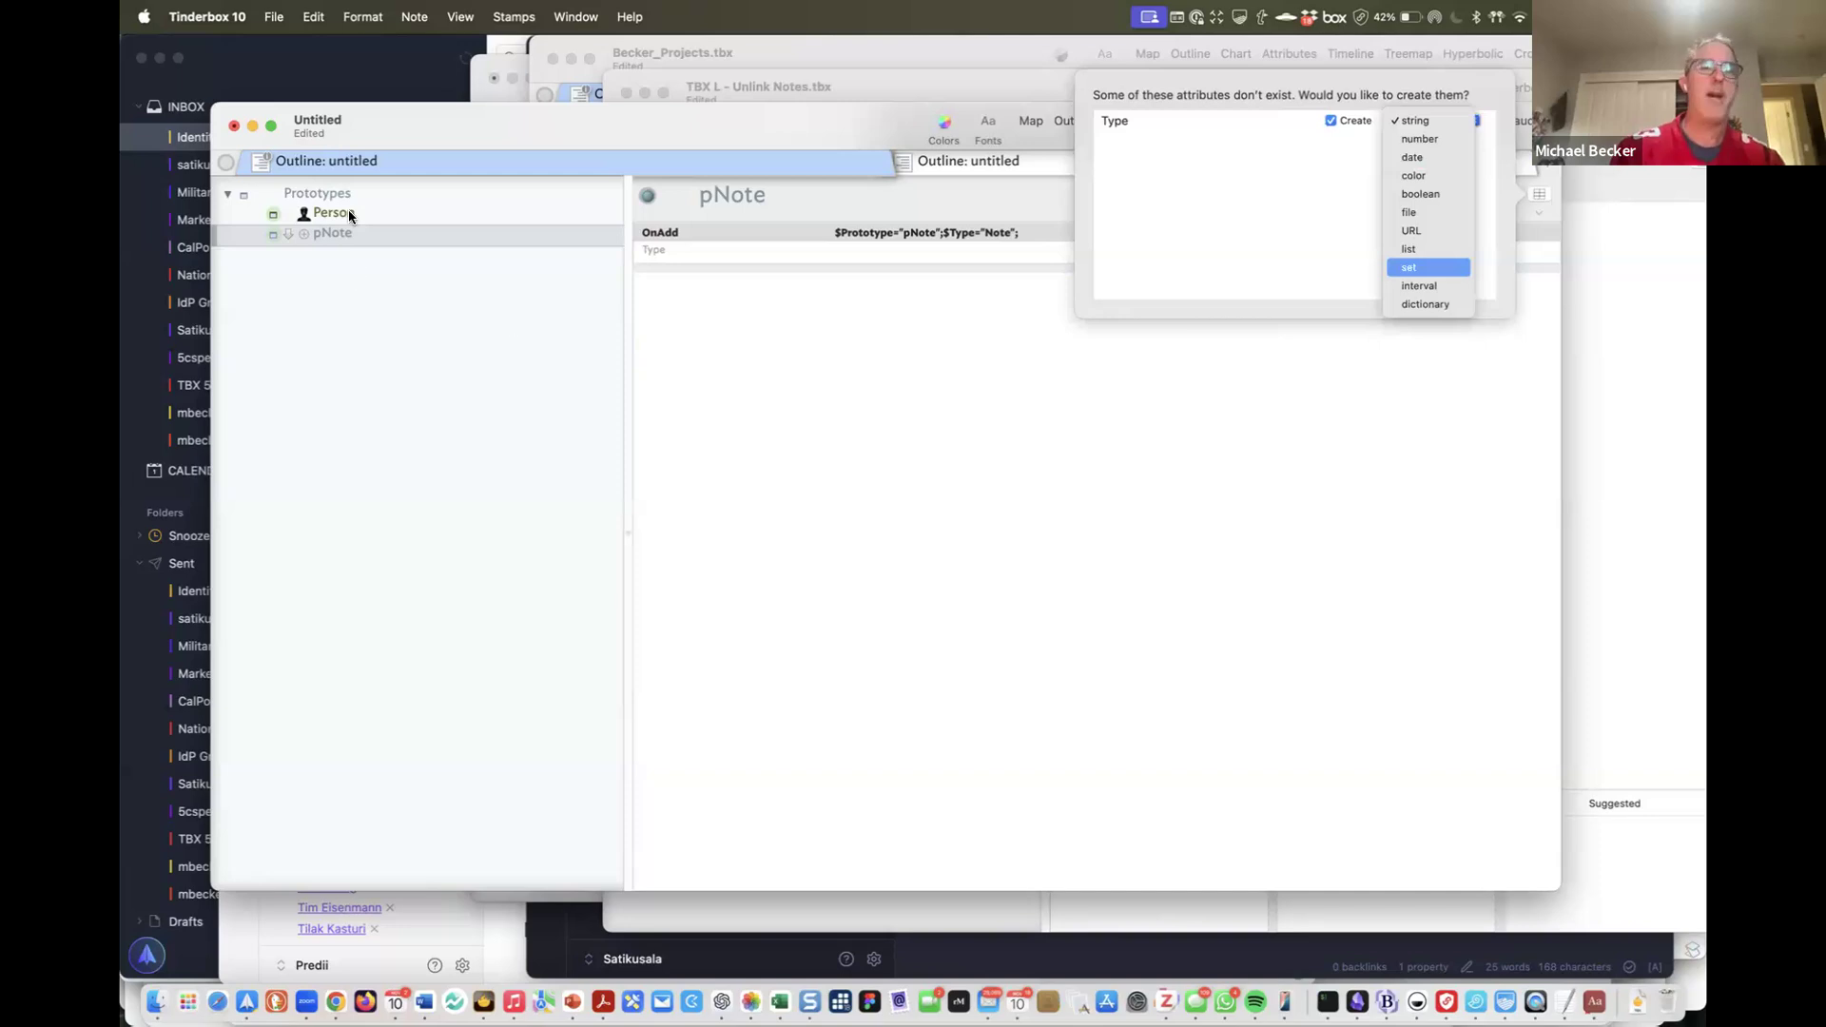
key("Return")
key("Return")
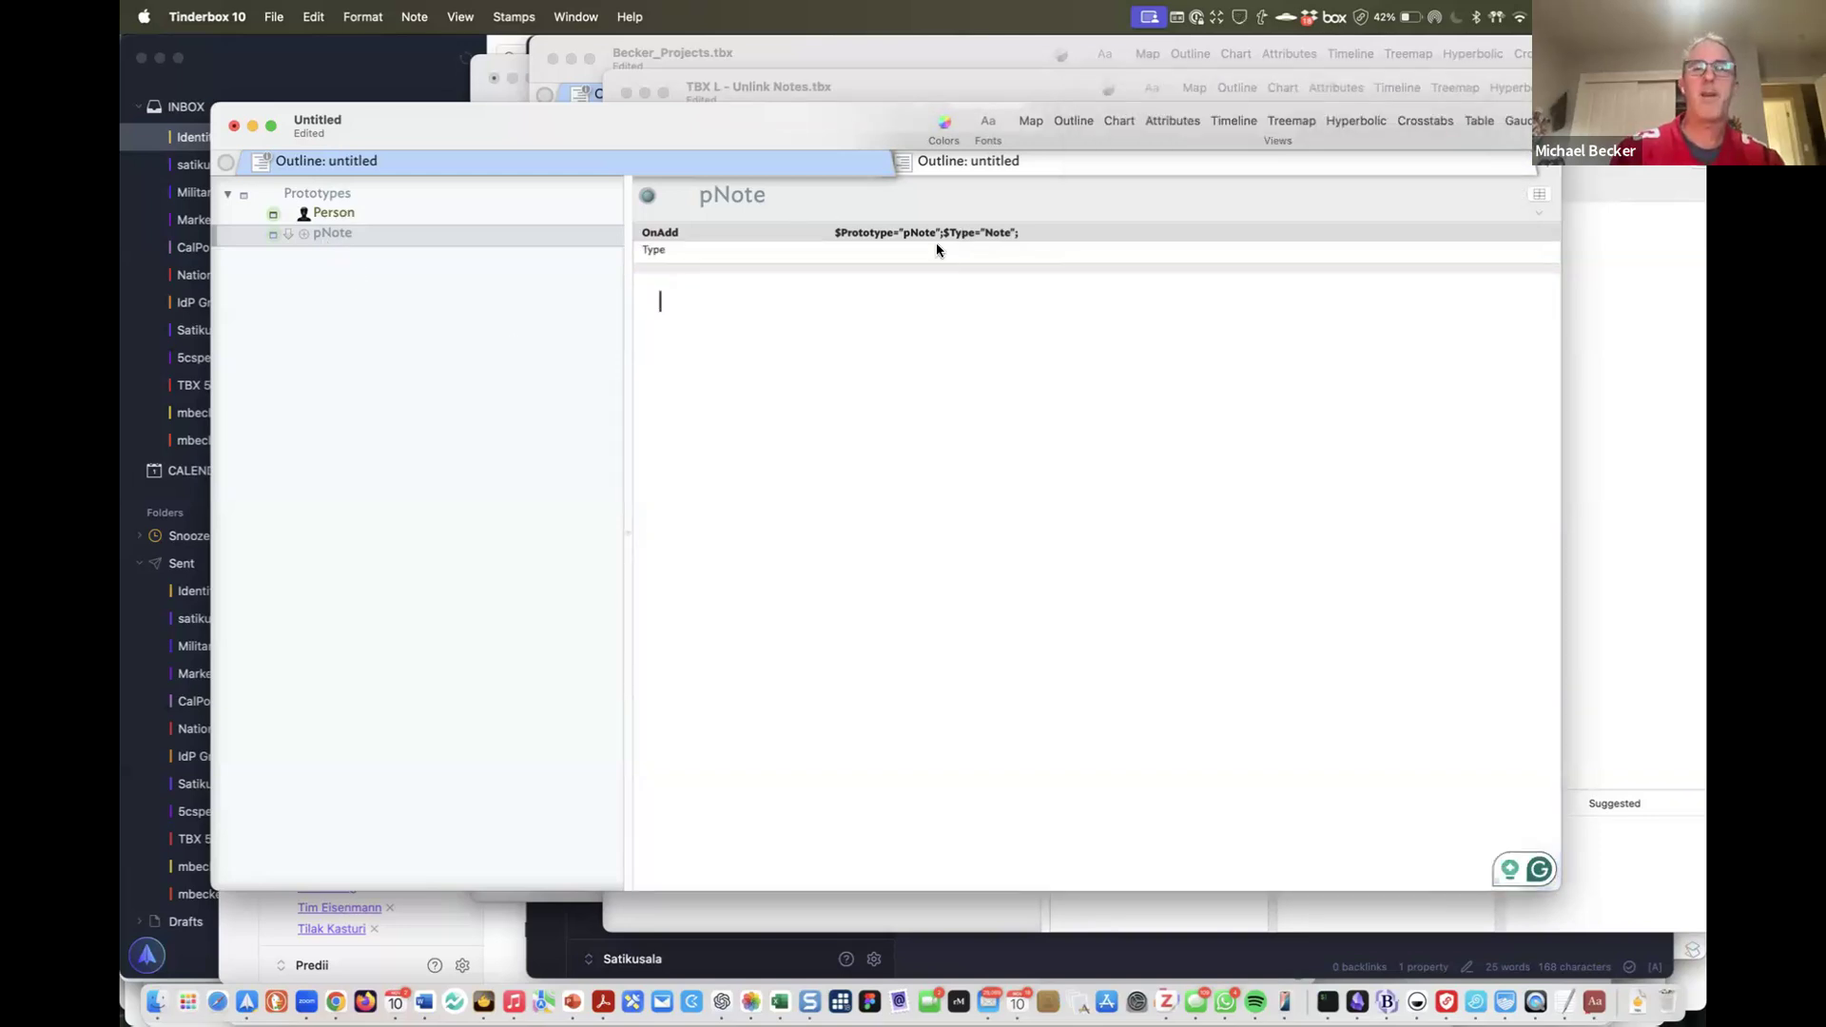
Clear pNote's OnAdd value and start a new note below it
left_click(919, 231)
left_click(919, 231)
key("BackSpace")
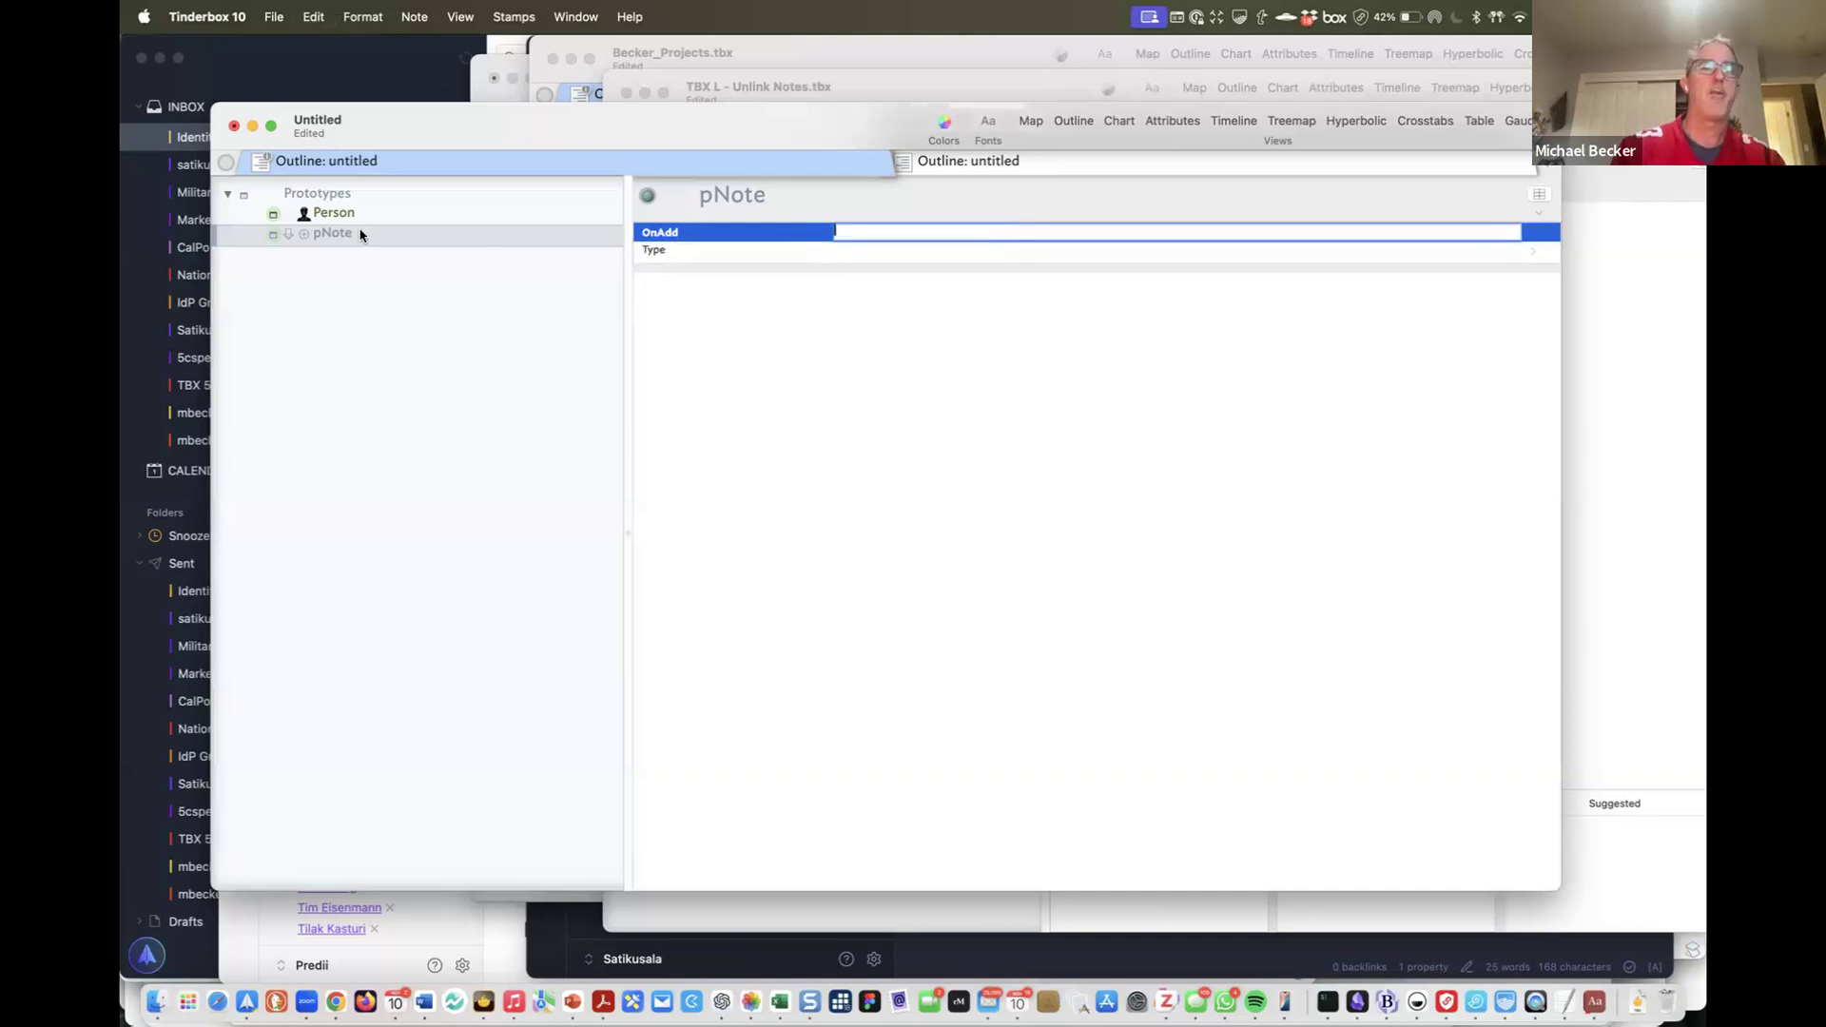
key("Return")
key("Return")
Name the new prototype pFolder and give it OnAdd $Prototype="pNote";$Type="Note";
type("pFo")
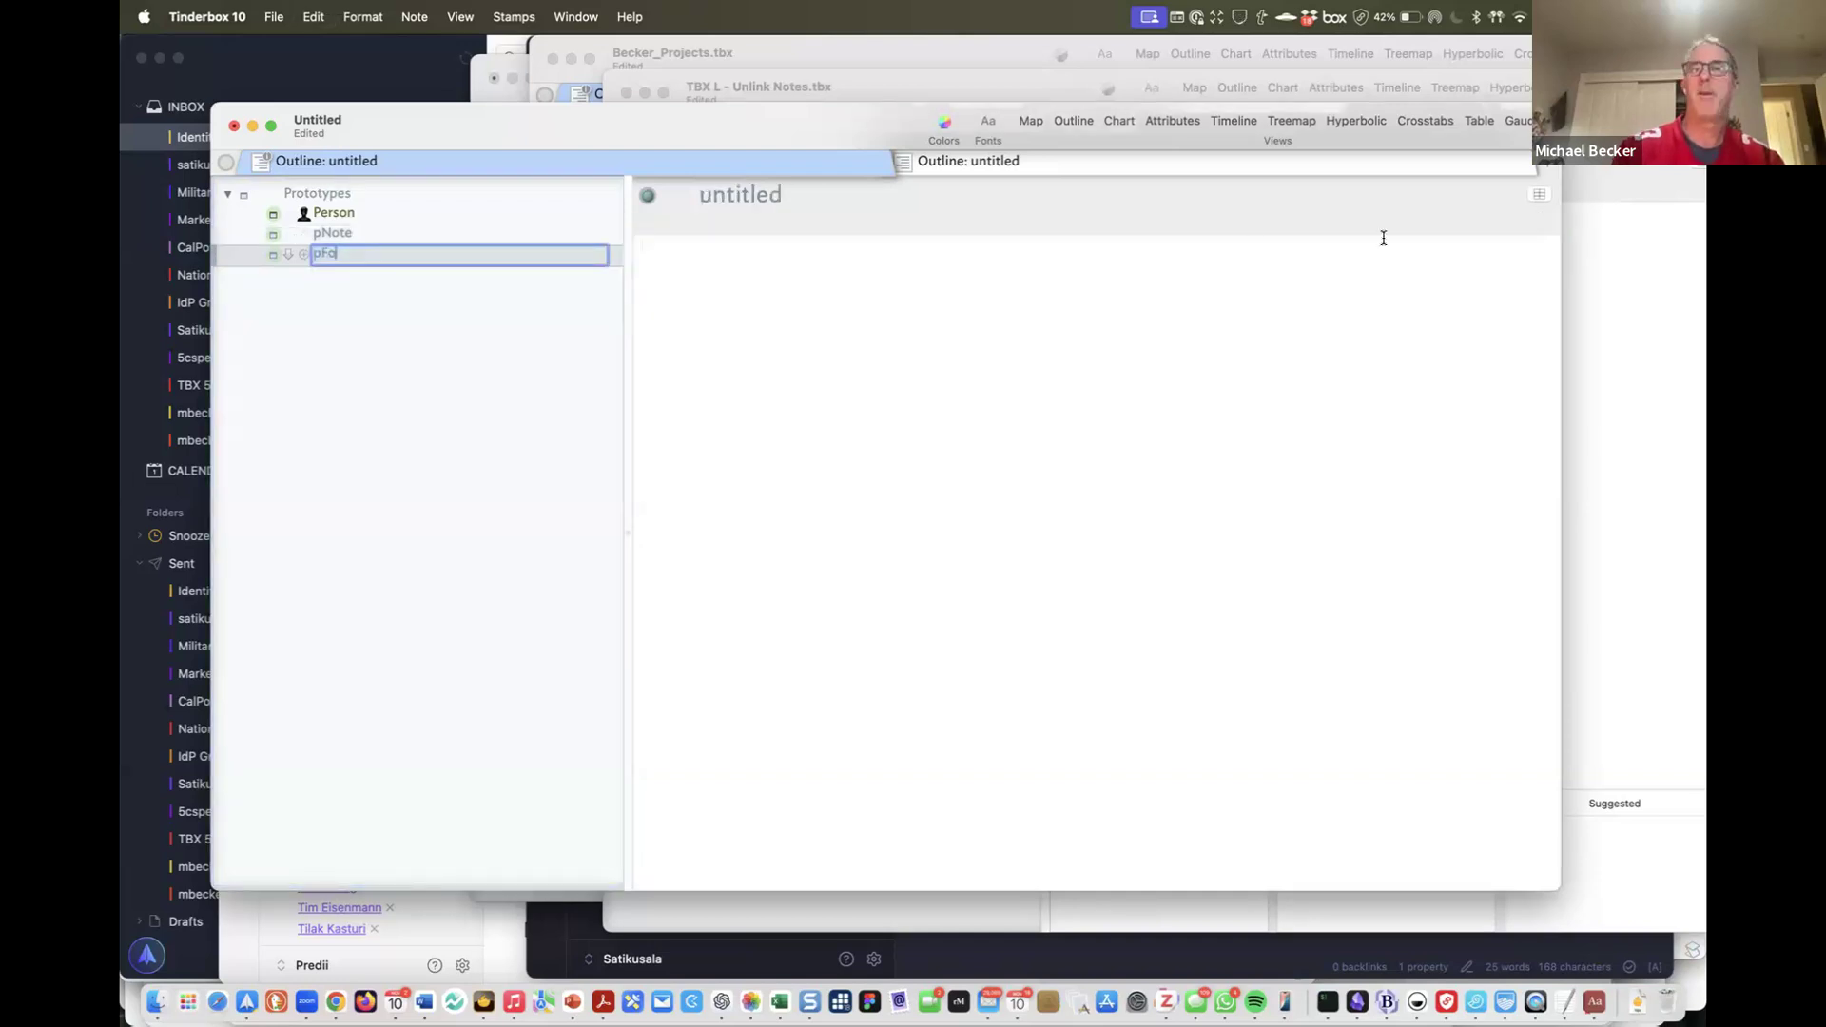
type("lder")
left_click(1540, 195)
type("OnAd")
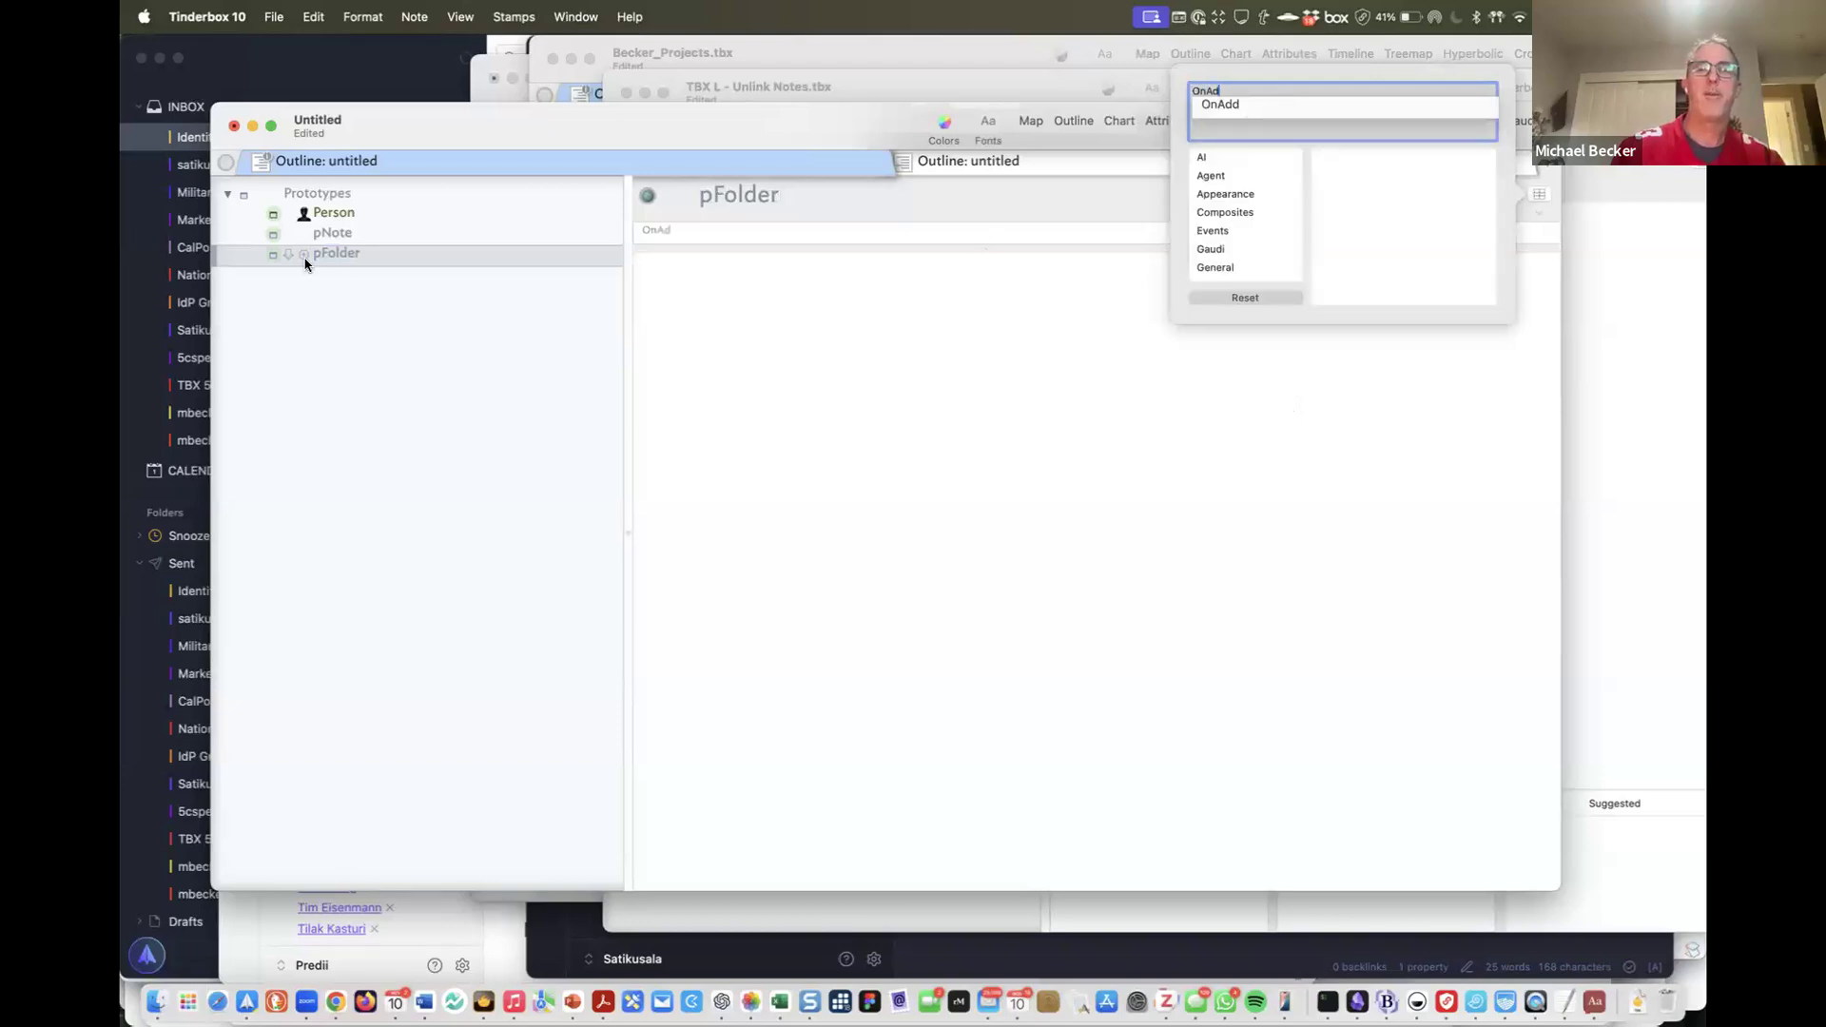
key("Return")
type("$Prototype=\"pNote\";$NType=\"Note\";")
left_click(814, 476)
Give pFolder a folder badge, then review pNote's OnAdd and Type attributes
left_click(305, 254)
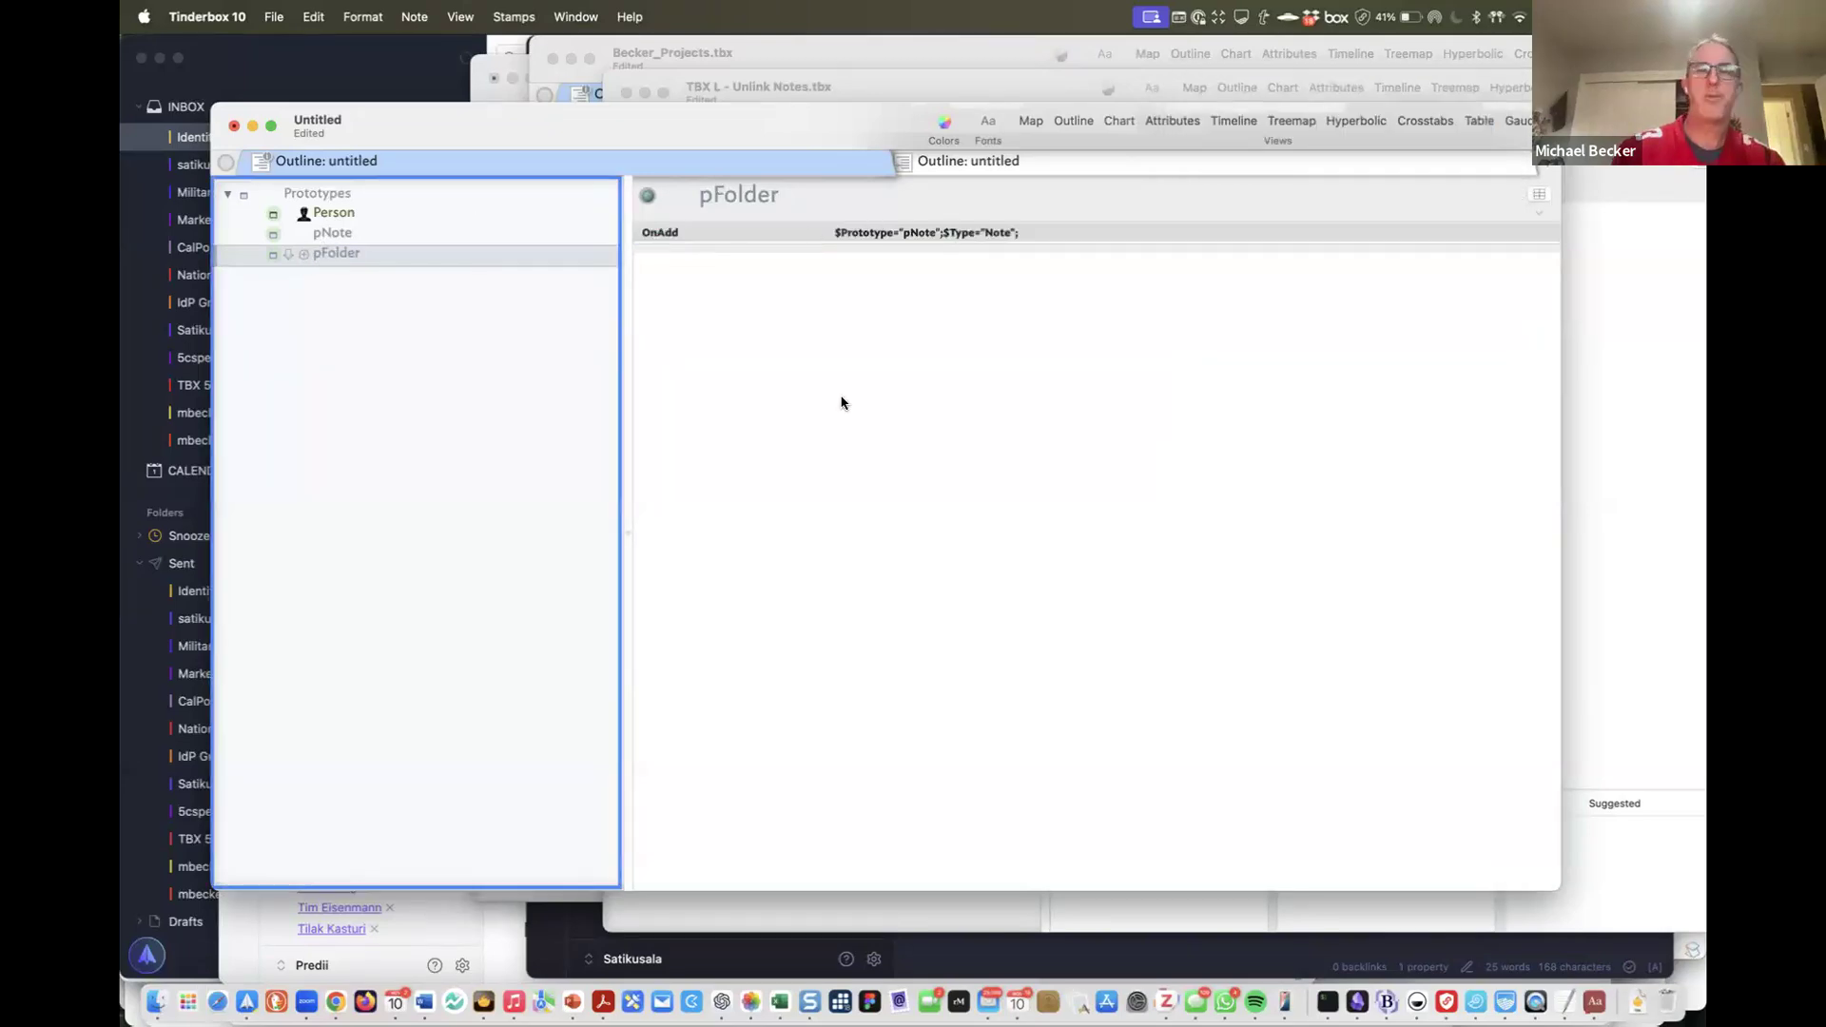
left_click(323, 232)
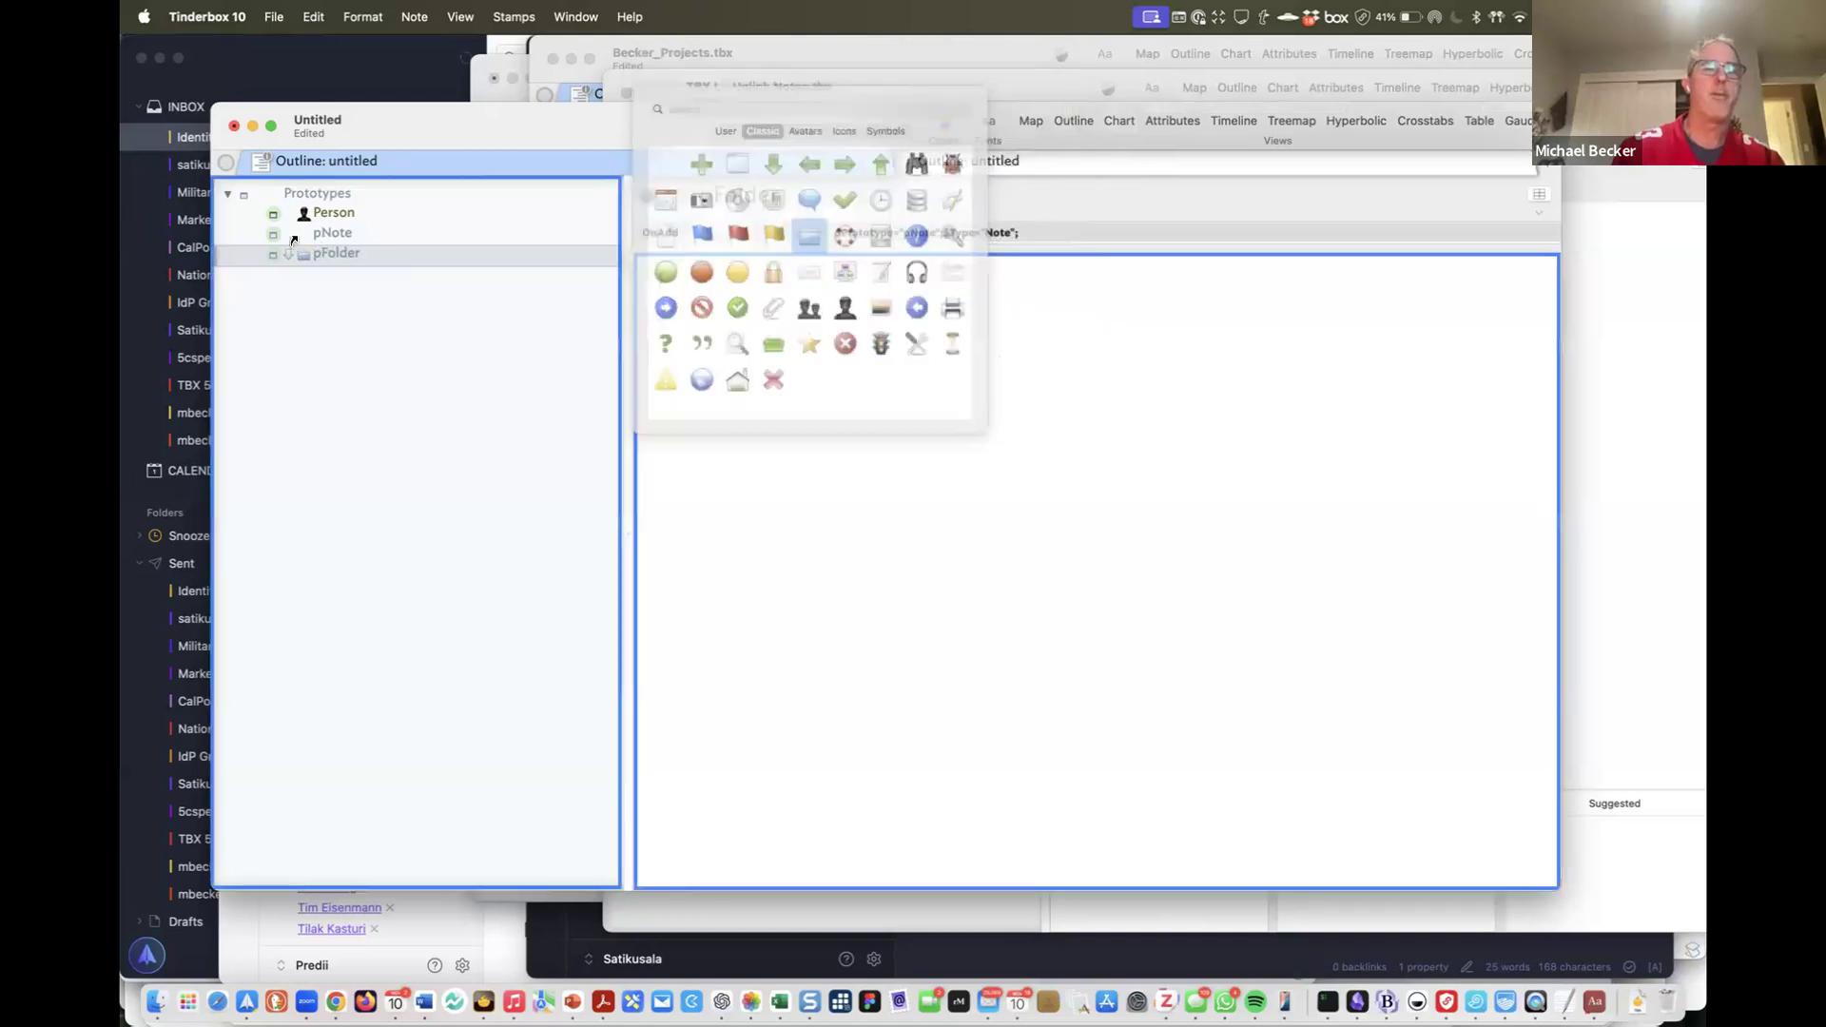
left_click(311, 237)
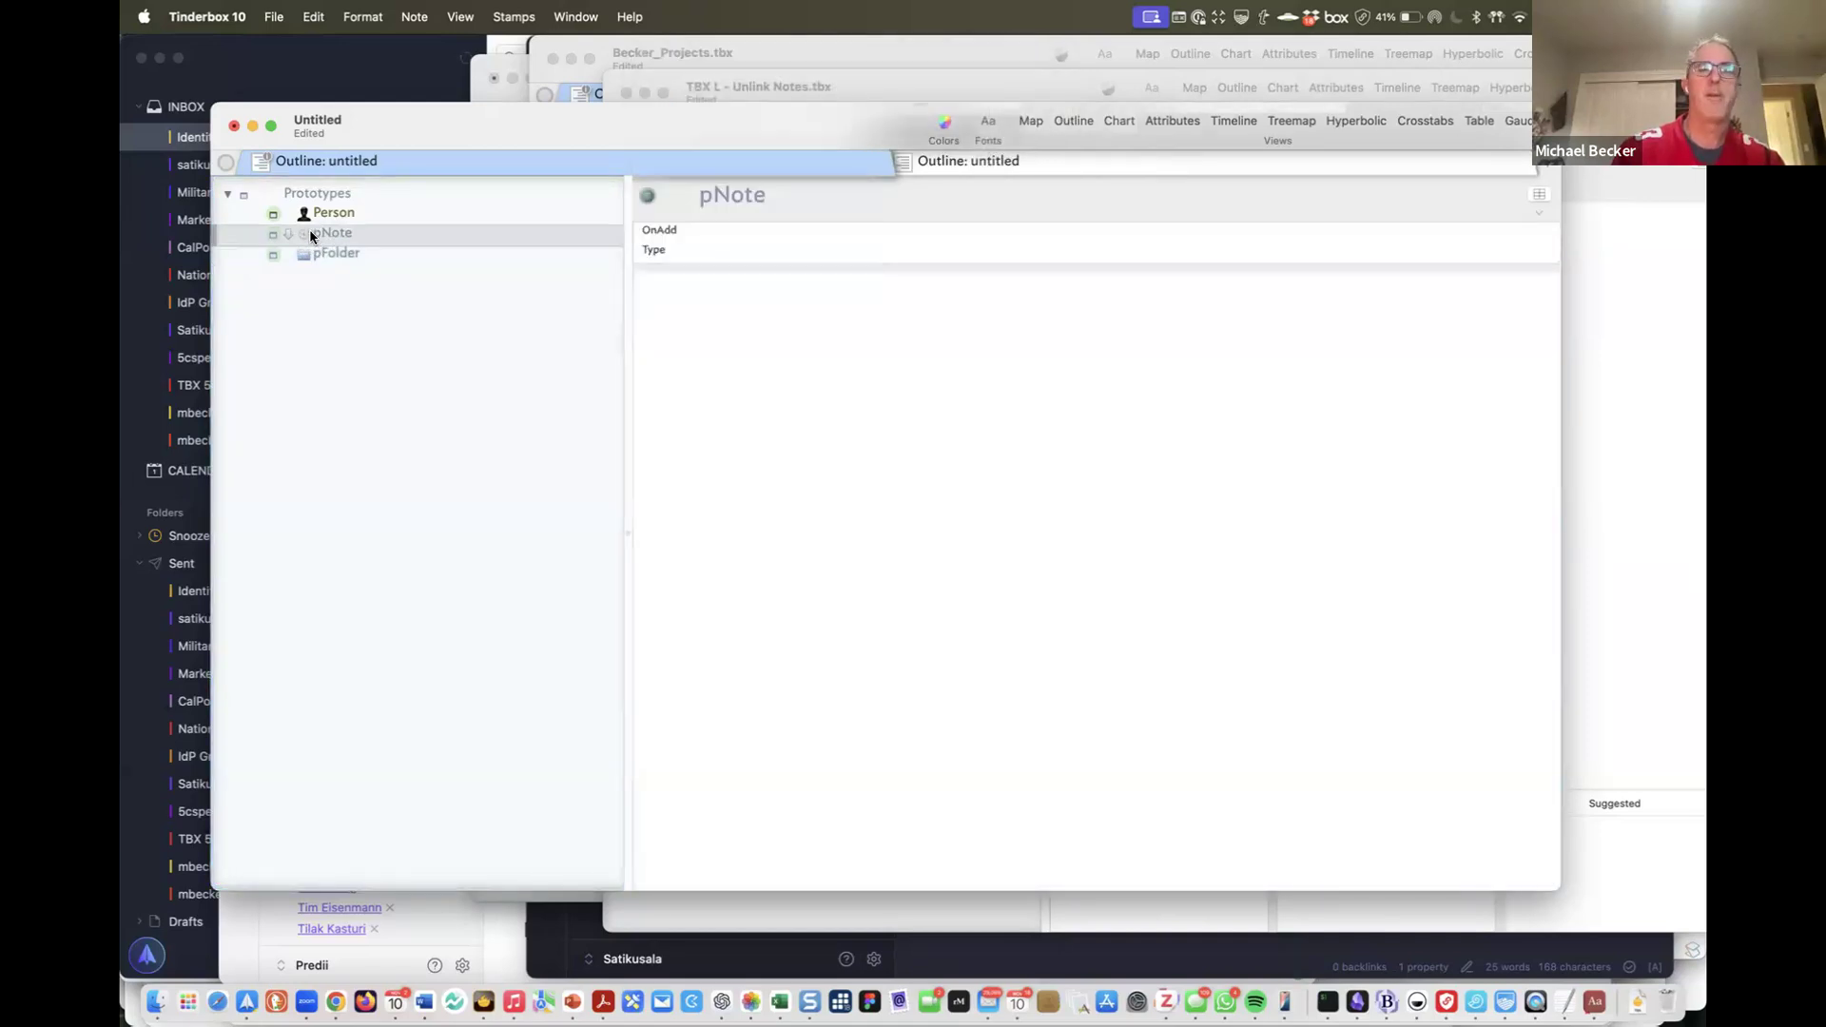
left_click(306, 235)
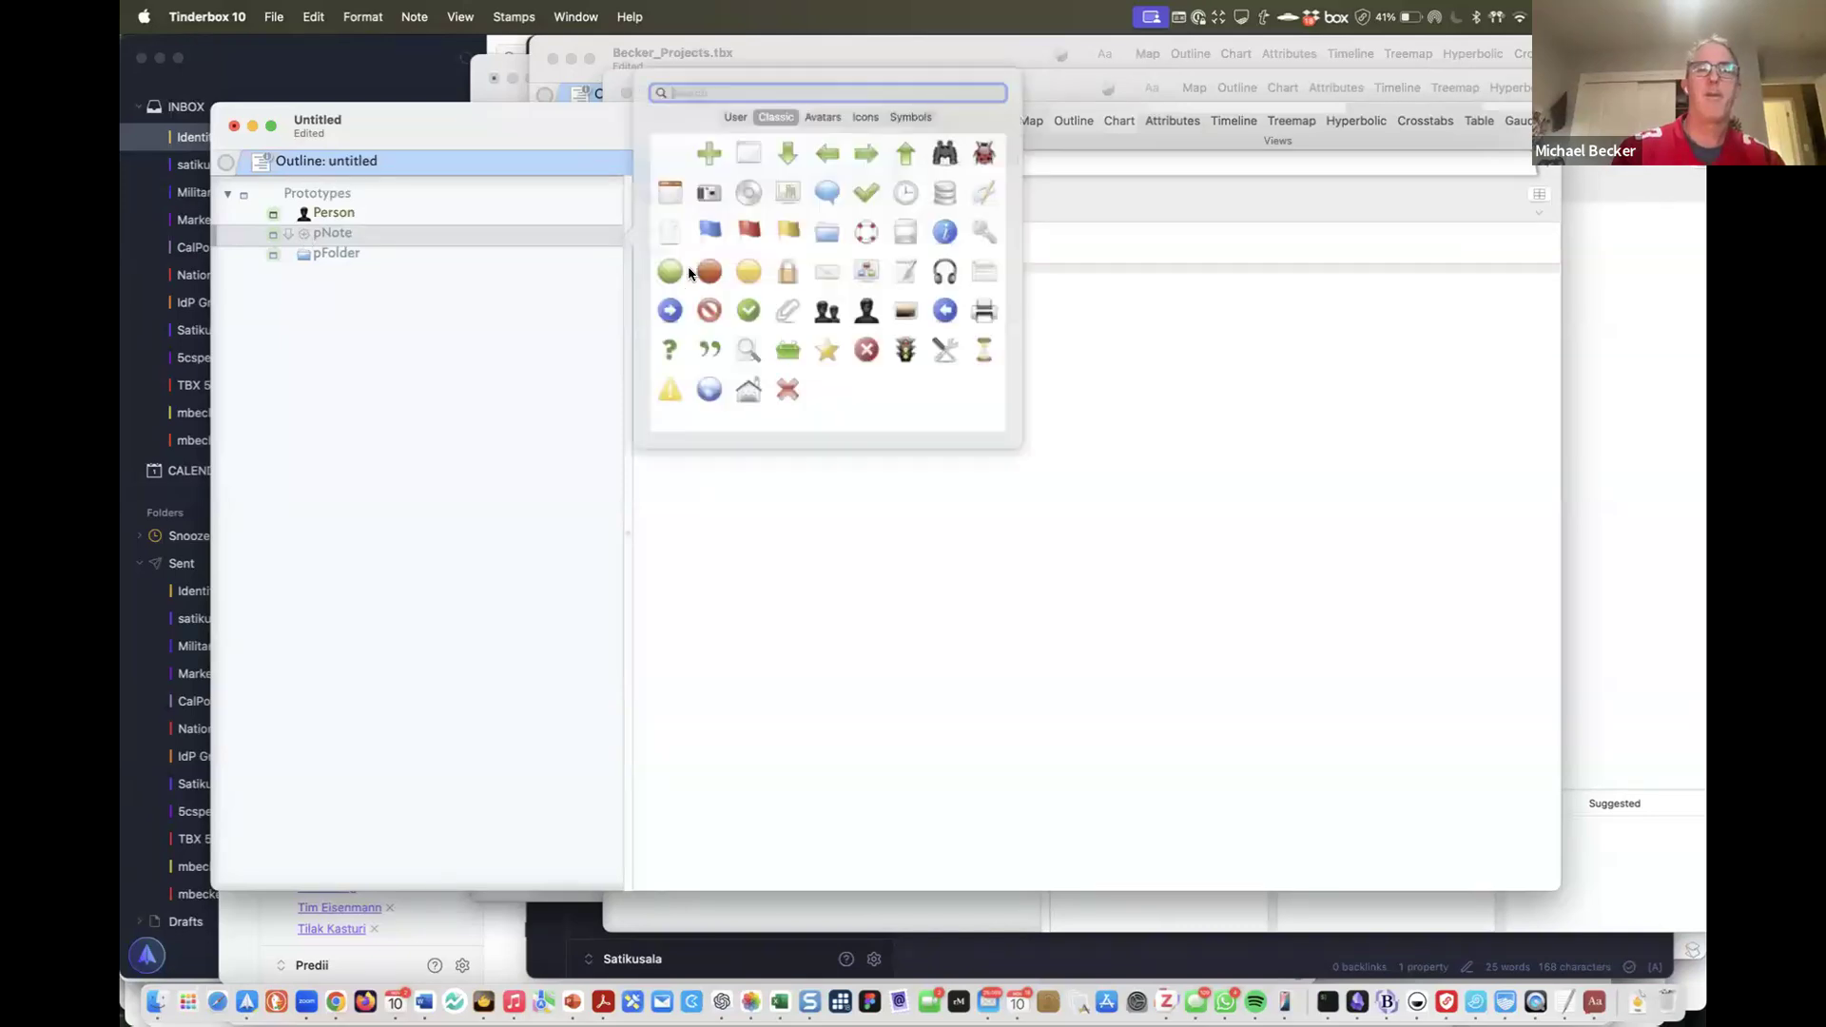
left_click(735, 235)
left_click(735, 238)
key("Escape")
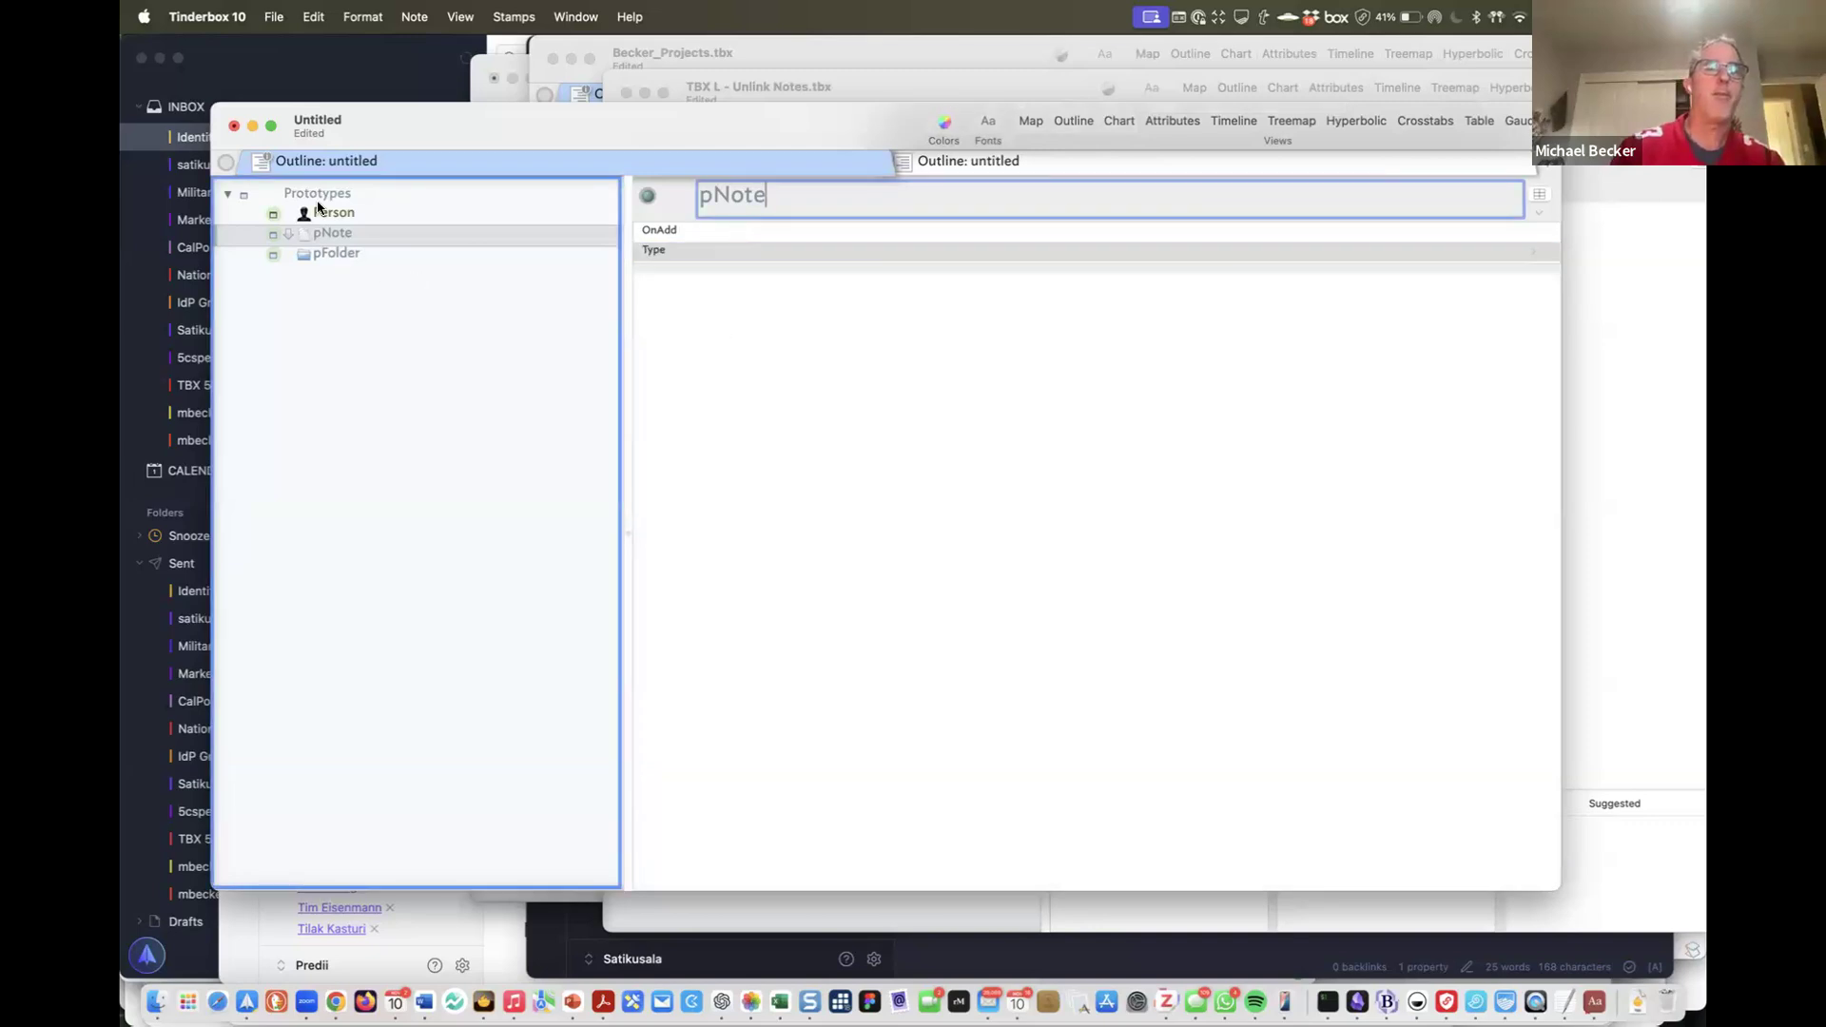
Create a top-level note Notes Folder above Prototypes, then begin a note named Other Folder
left_click(311, 193)
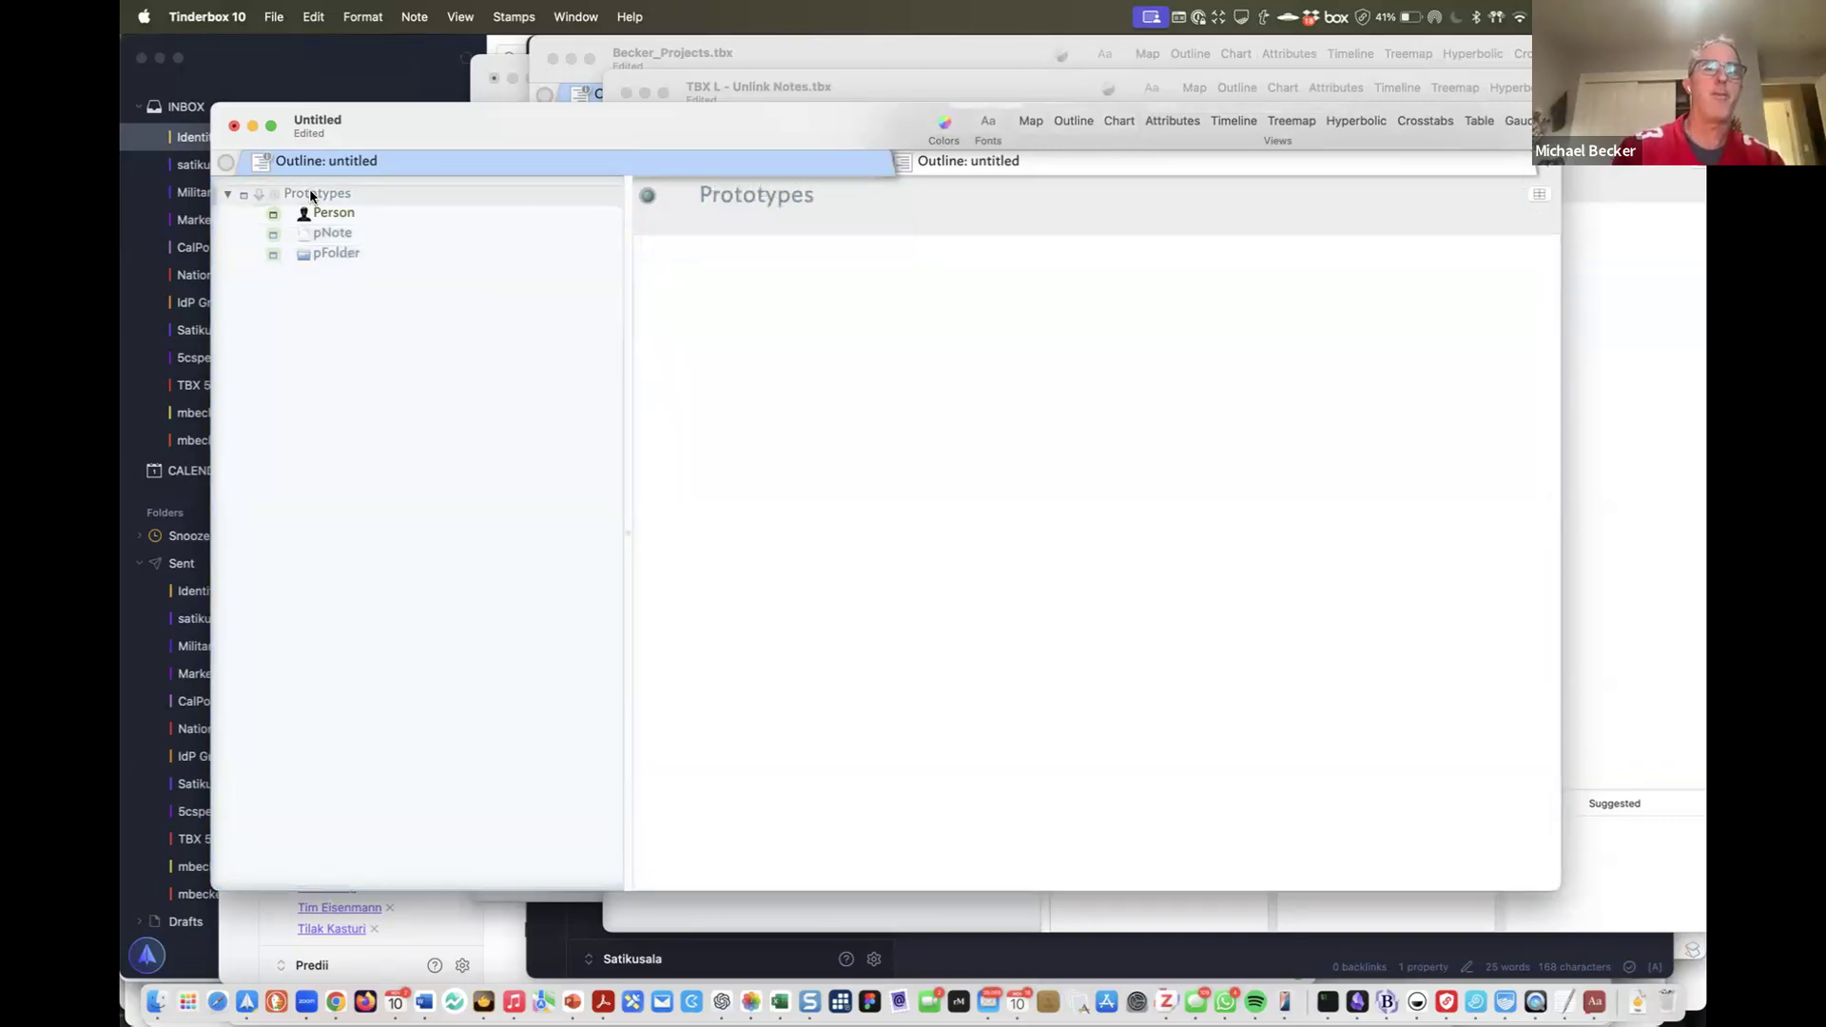
key("Return")
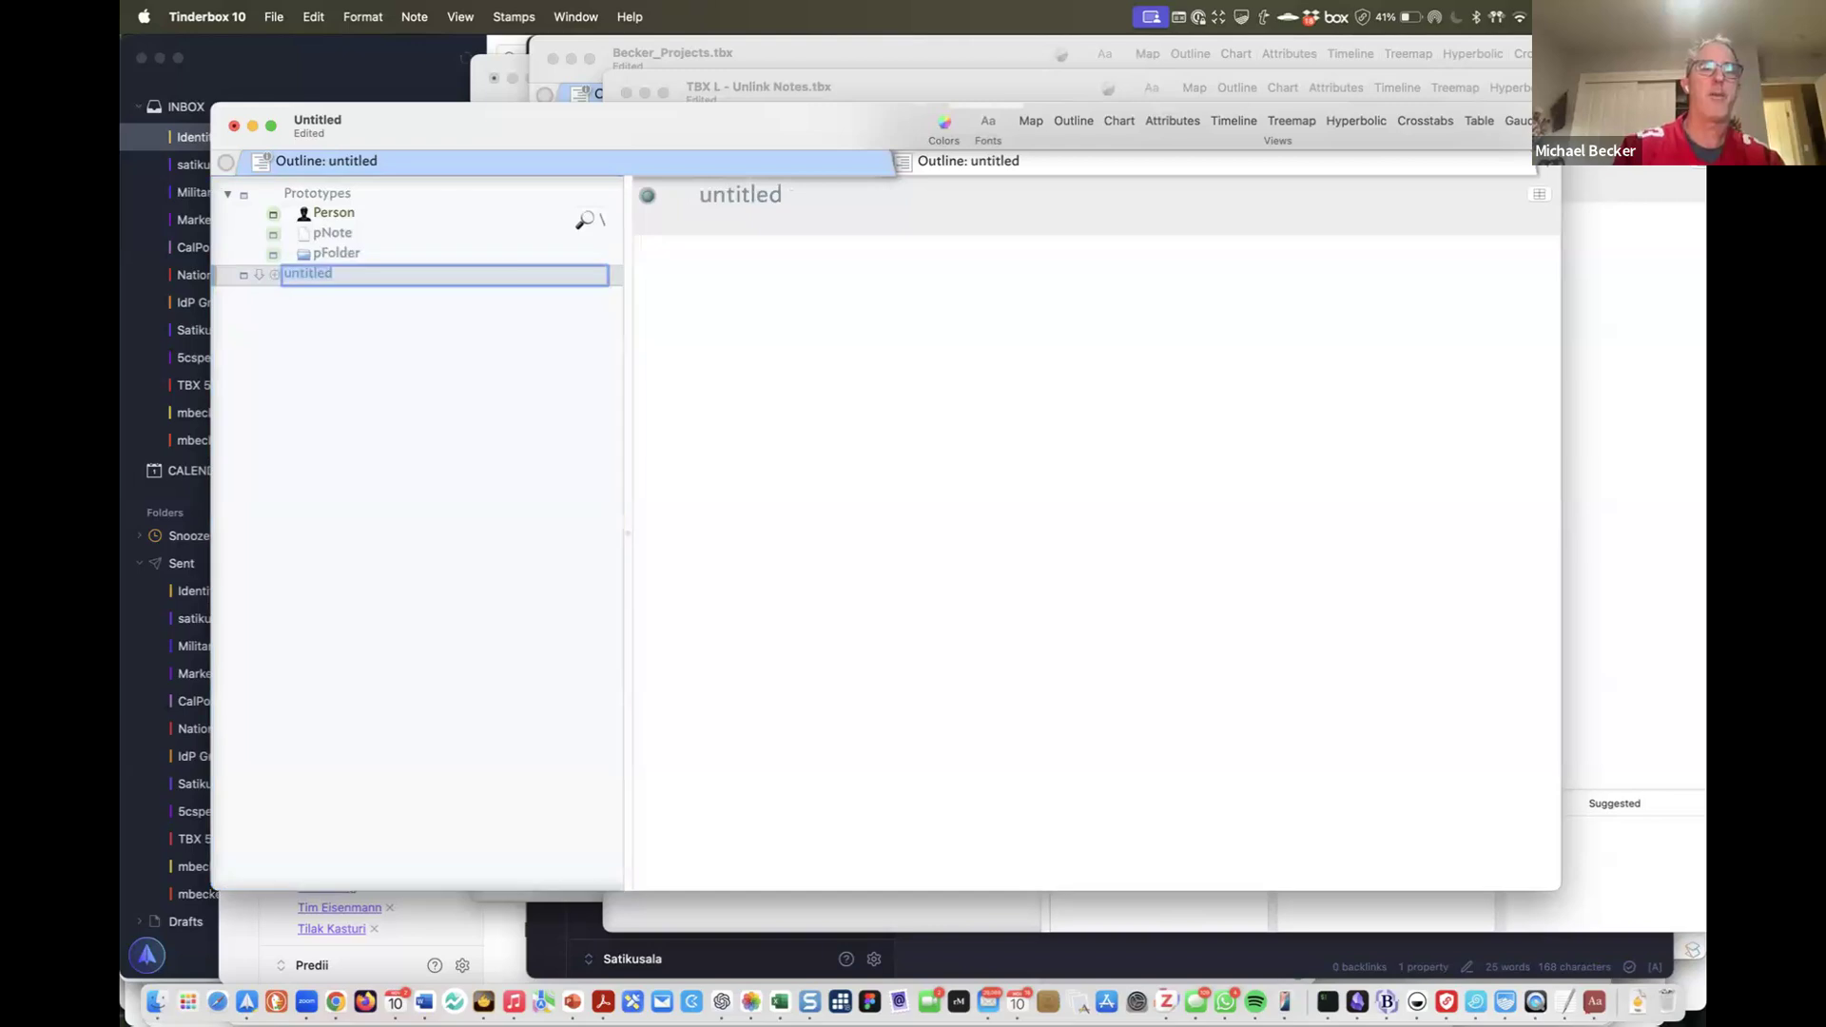
type("ote")
type("otes F")
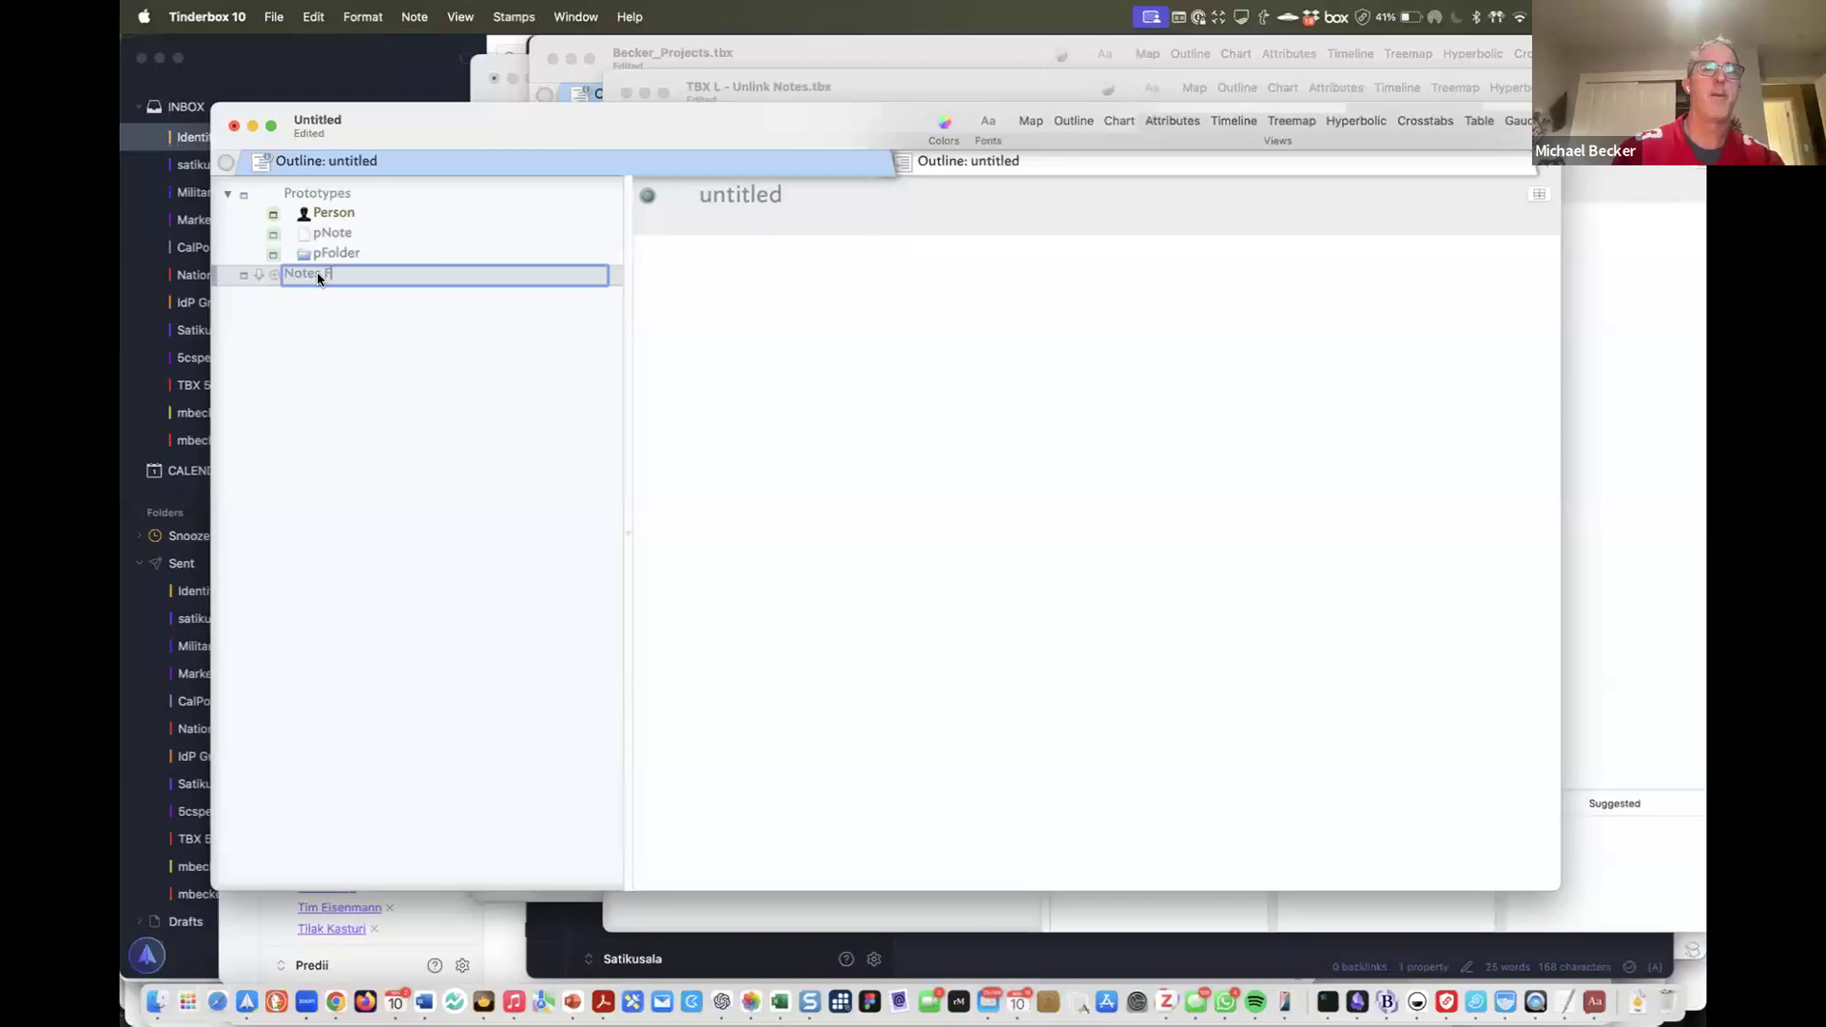
type("older")
key("Return")
left_click_drag(339, 274, 317, 191)
key("Return")
type("Other")
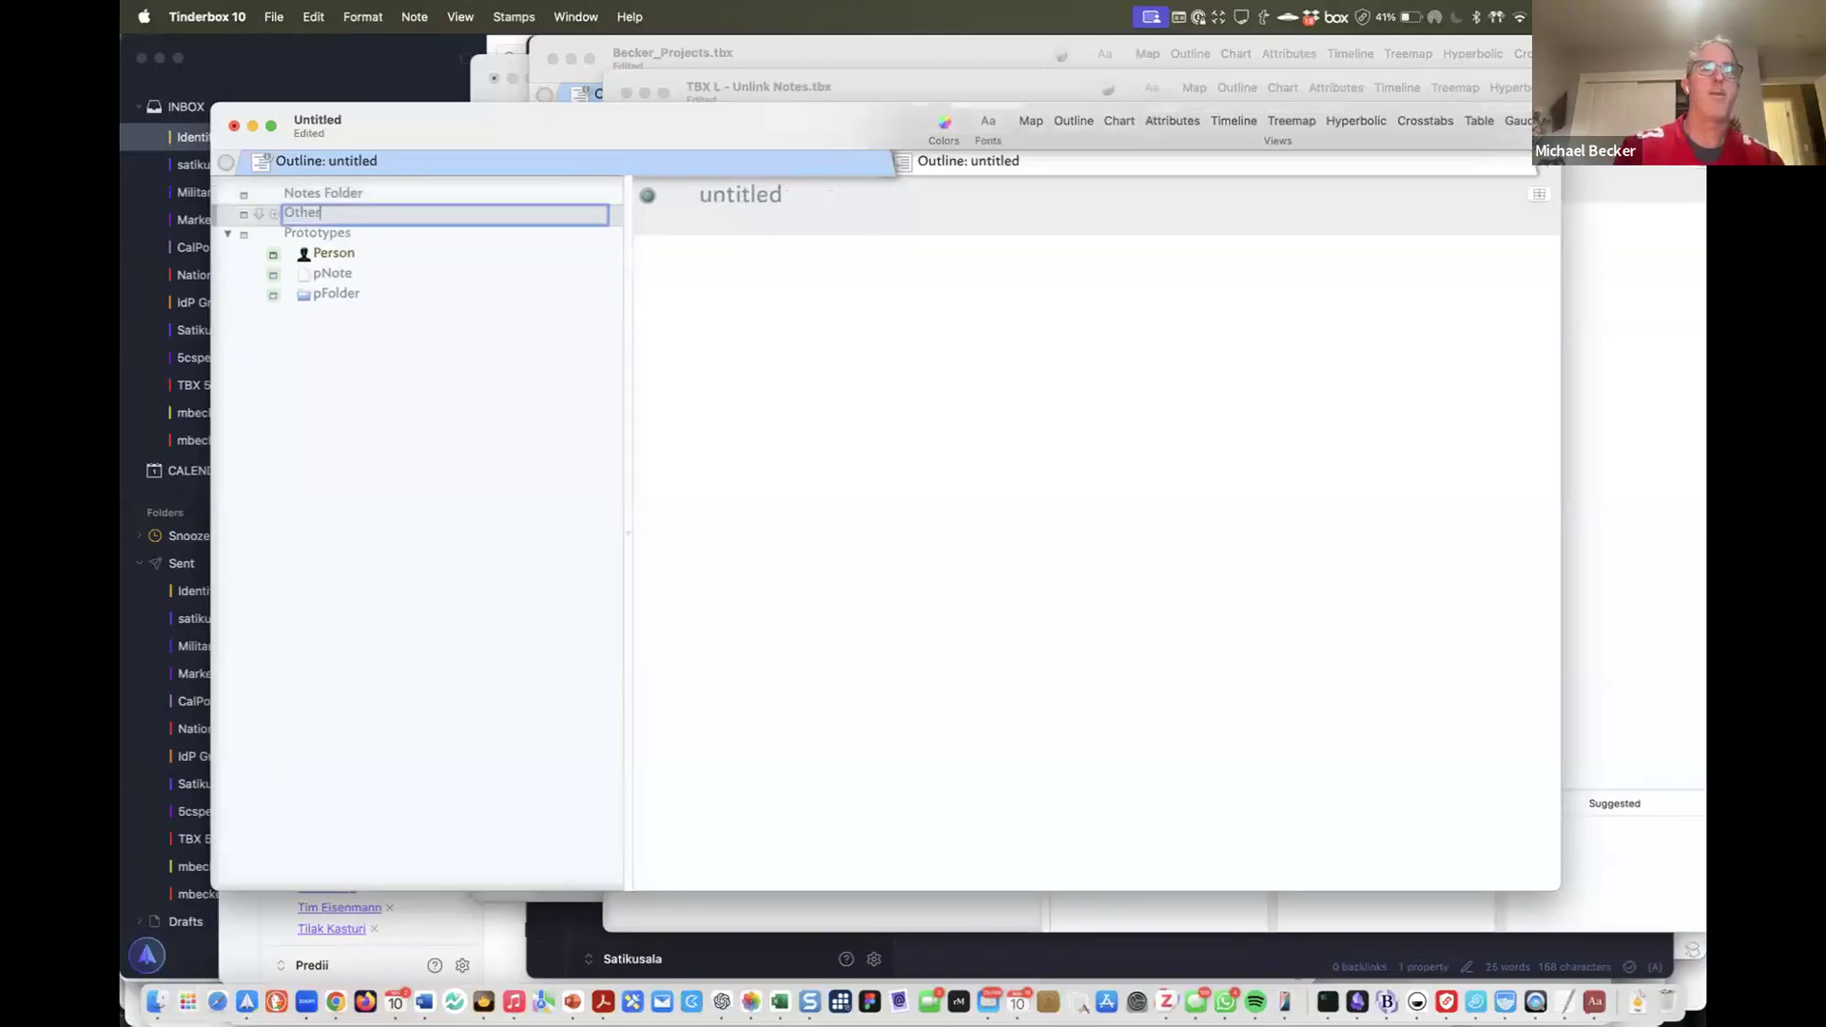
type(" Fol")
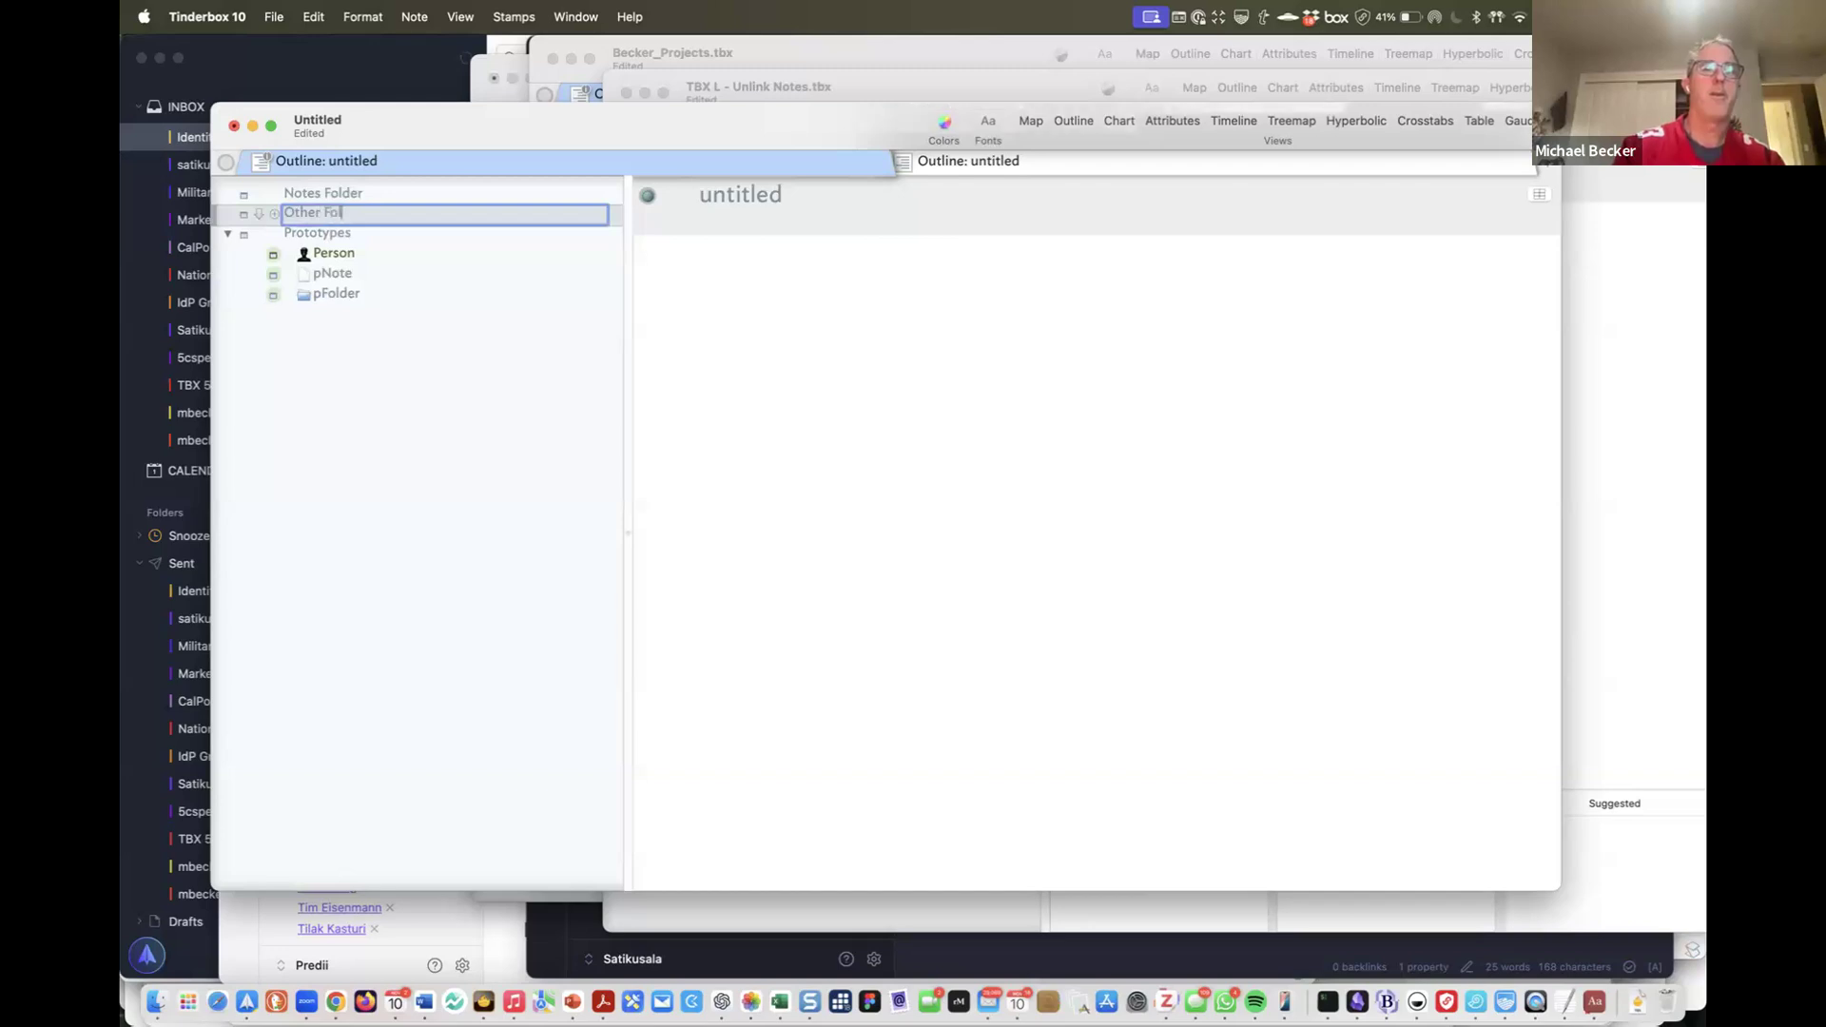
type("der")
Assign the pFolder prototype to both Notes Folder and Other Folder
key("Return")
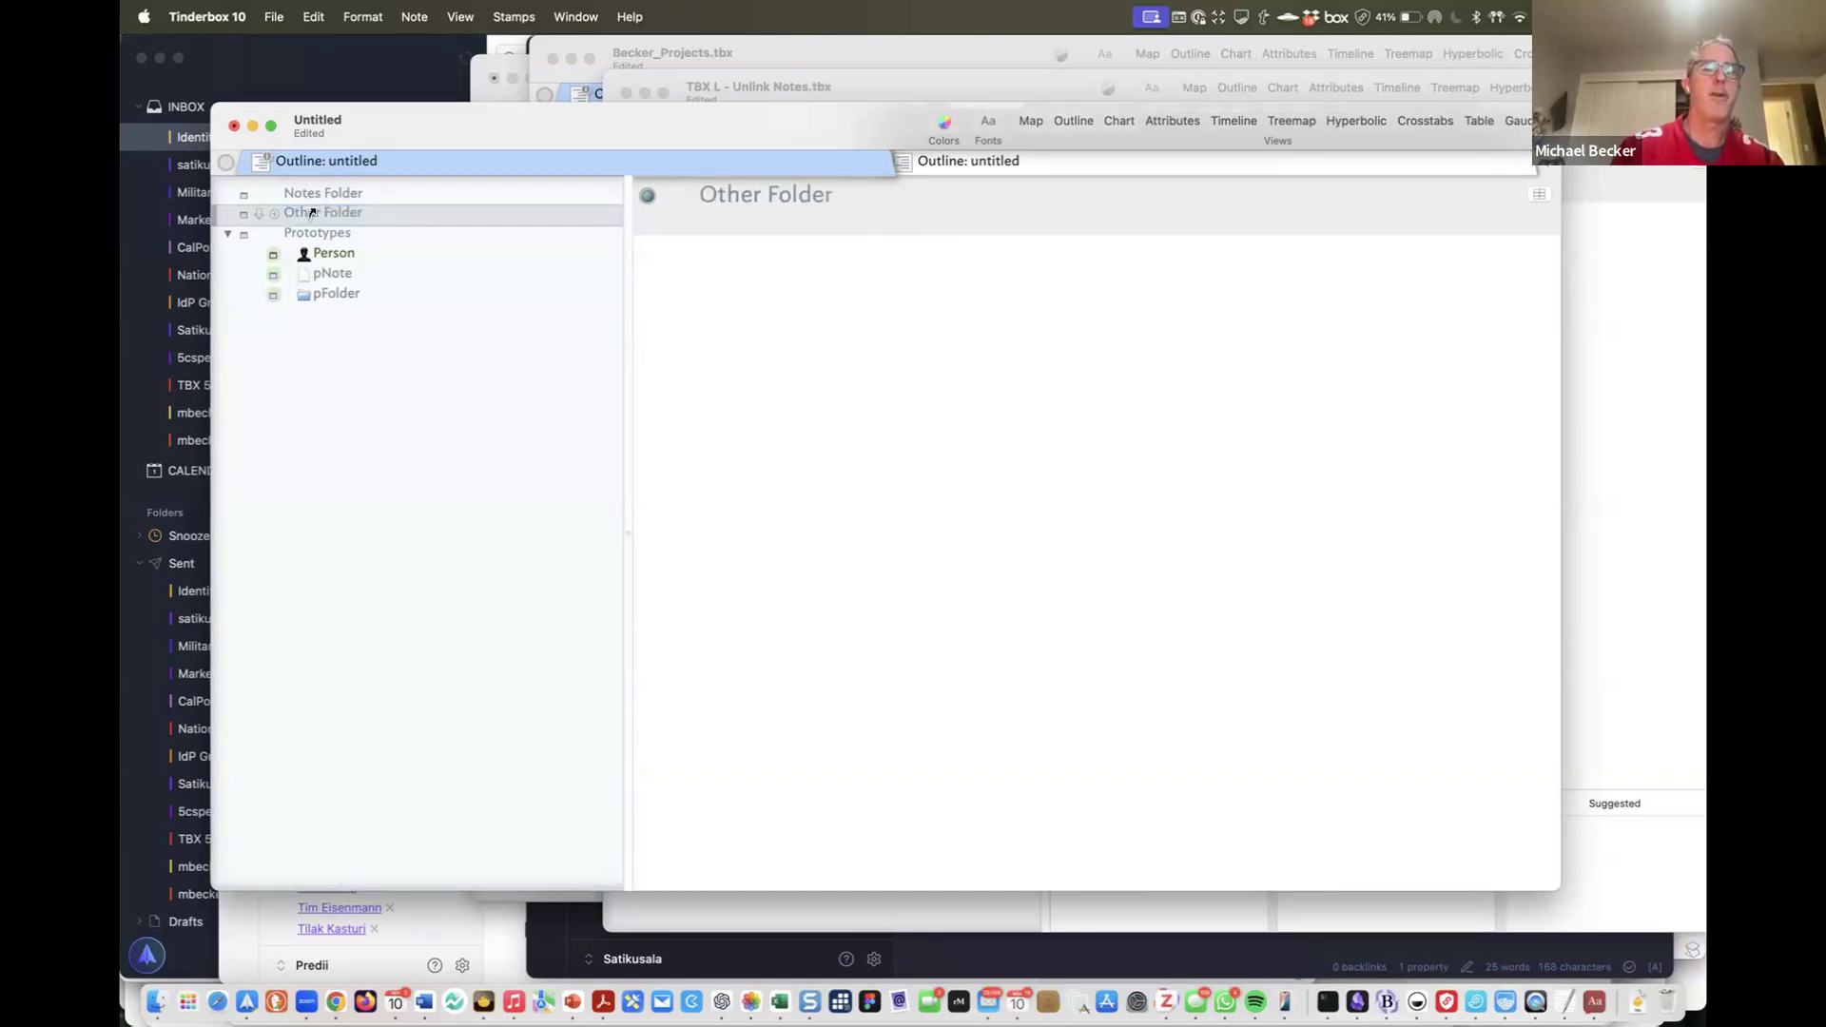
key("shift+Up")
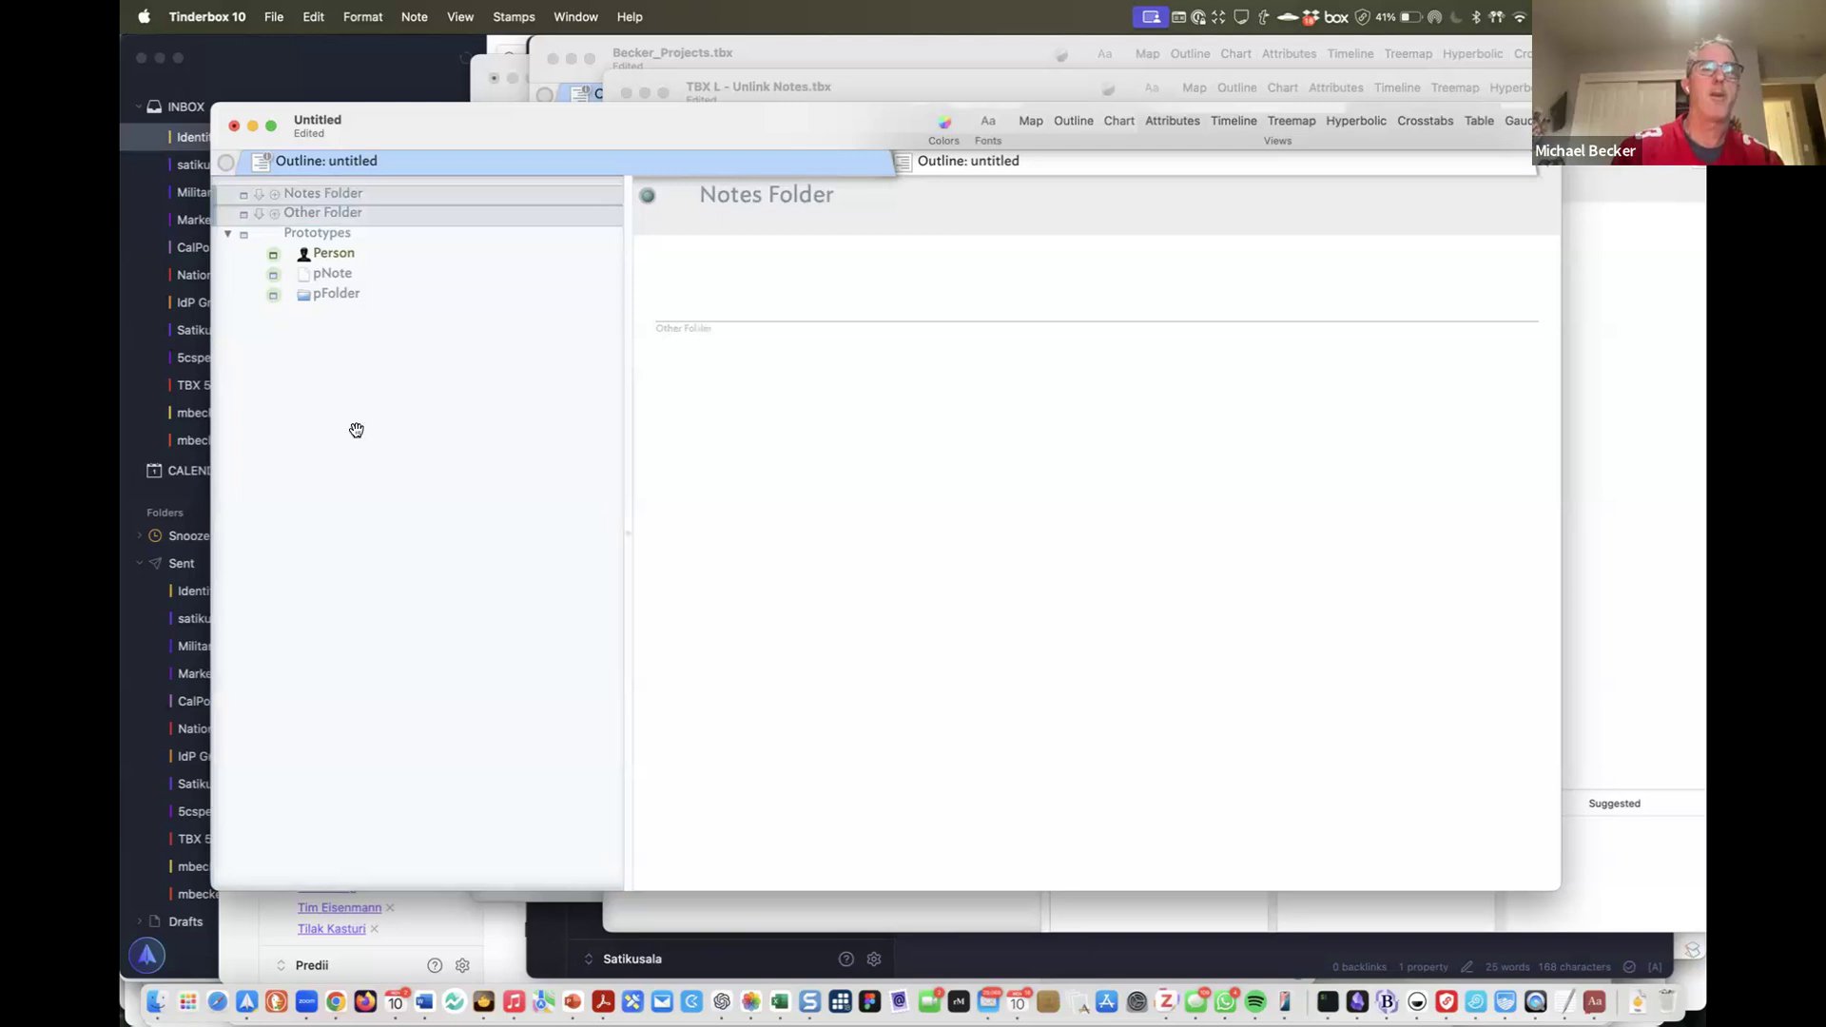
left_click(275, 214)
left_click(283, 292)
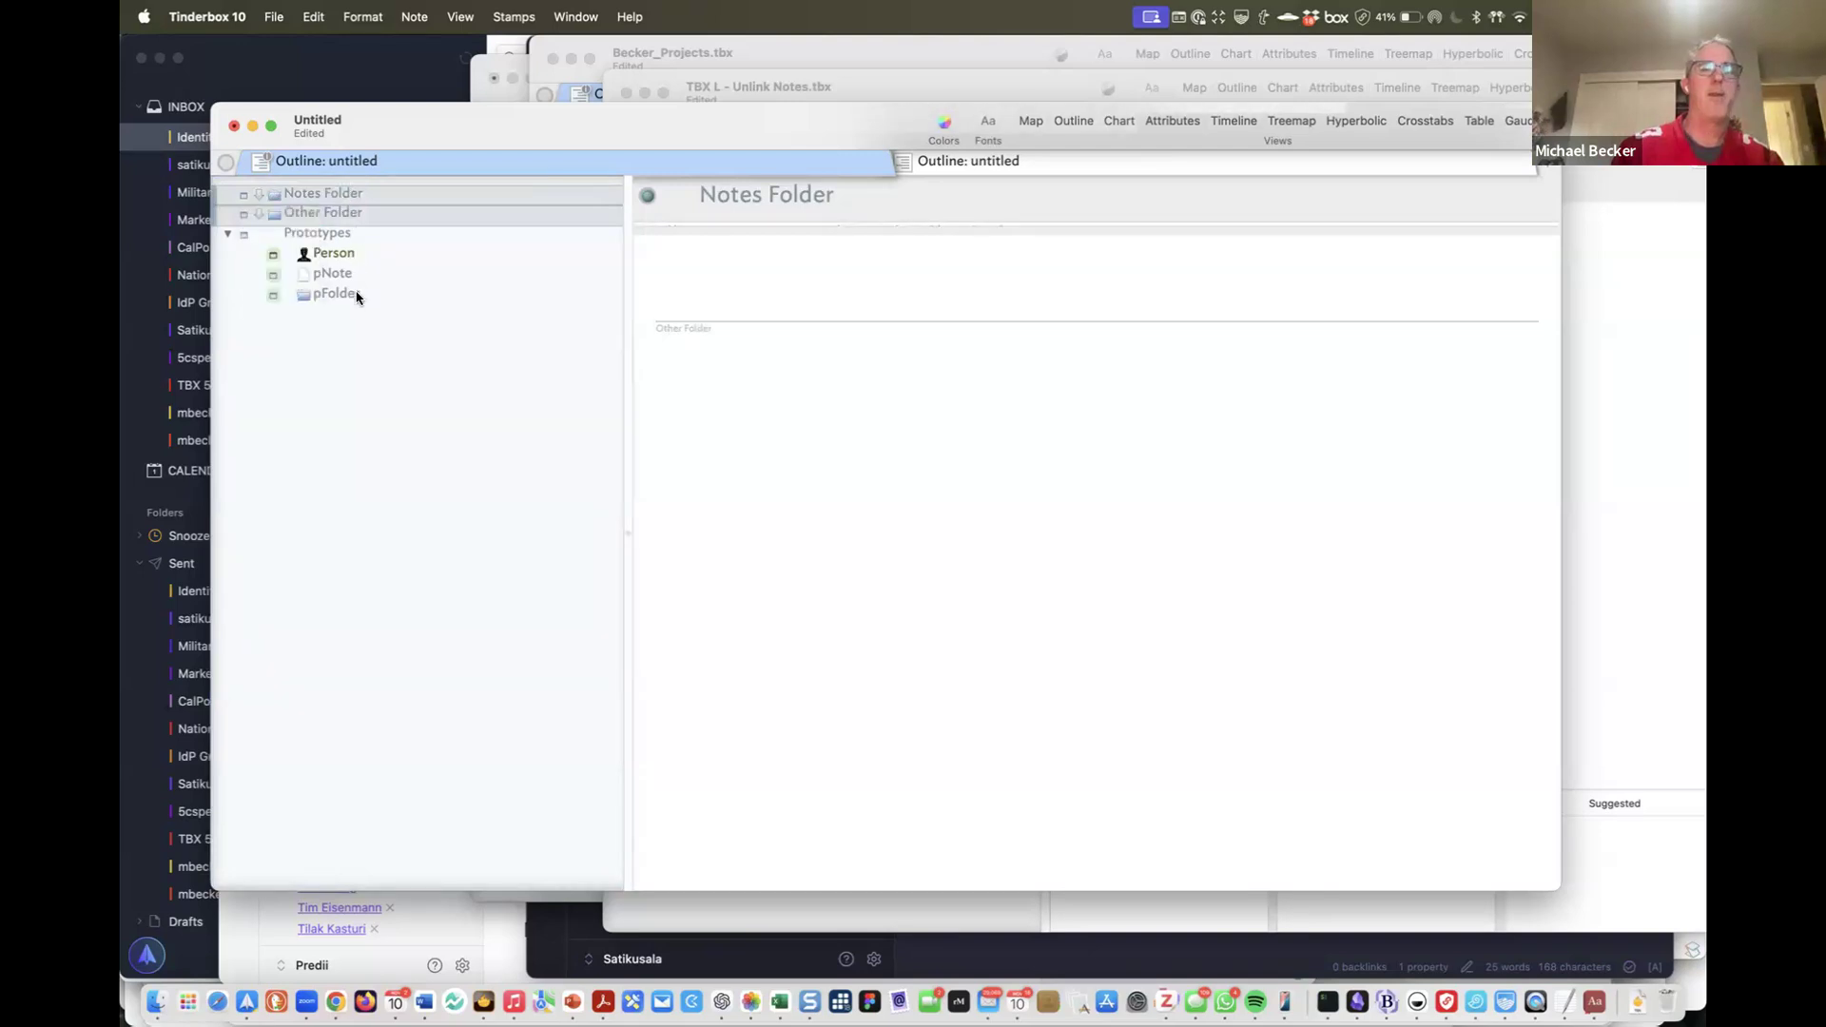
left_click(334, 253)
Rename Other Folder to Person Folder
left_click(347, 213)
double_click(731, 194)
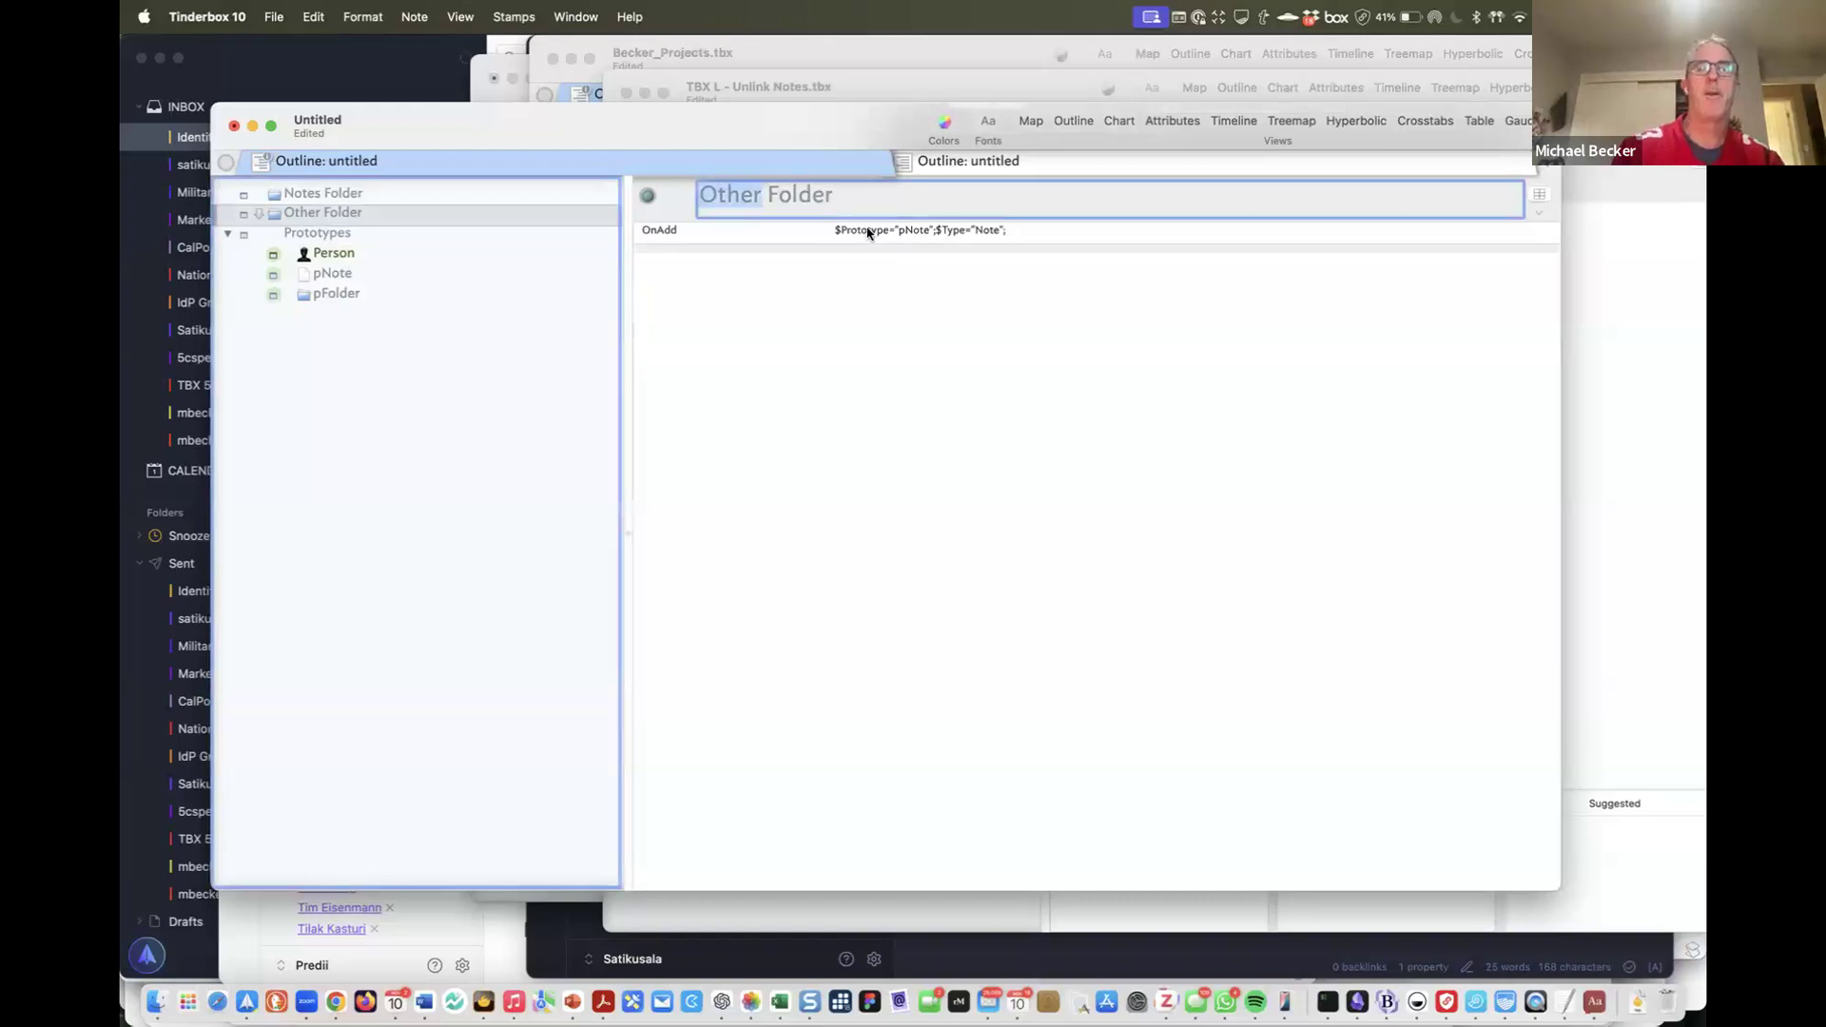
type("Person")
key("Tab")
Change Person Folder's OnAdd to $Prototype="Person";$Type="Person";
double_click(915, 232)
key("BackSpace")
type("Peson")
key("BackSpace")
key("BackSpace")
key("BackSpace")
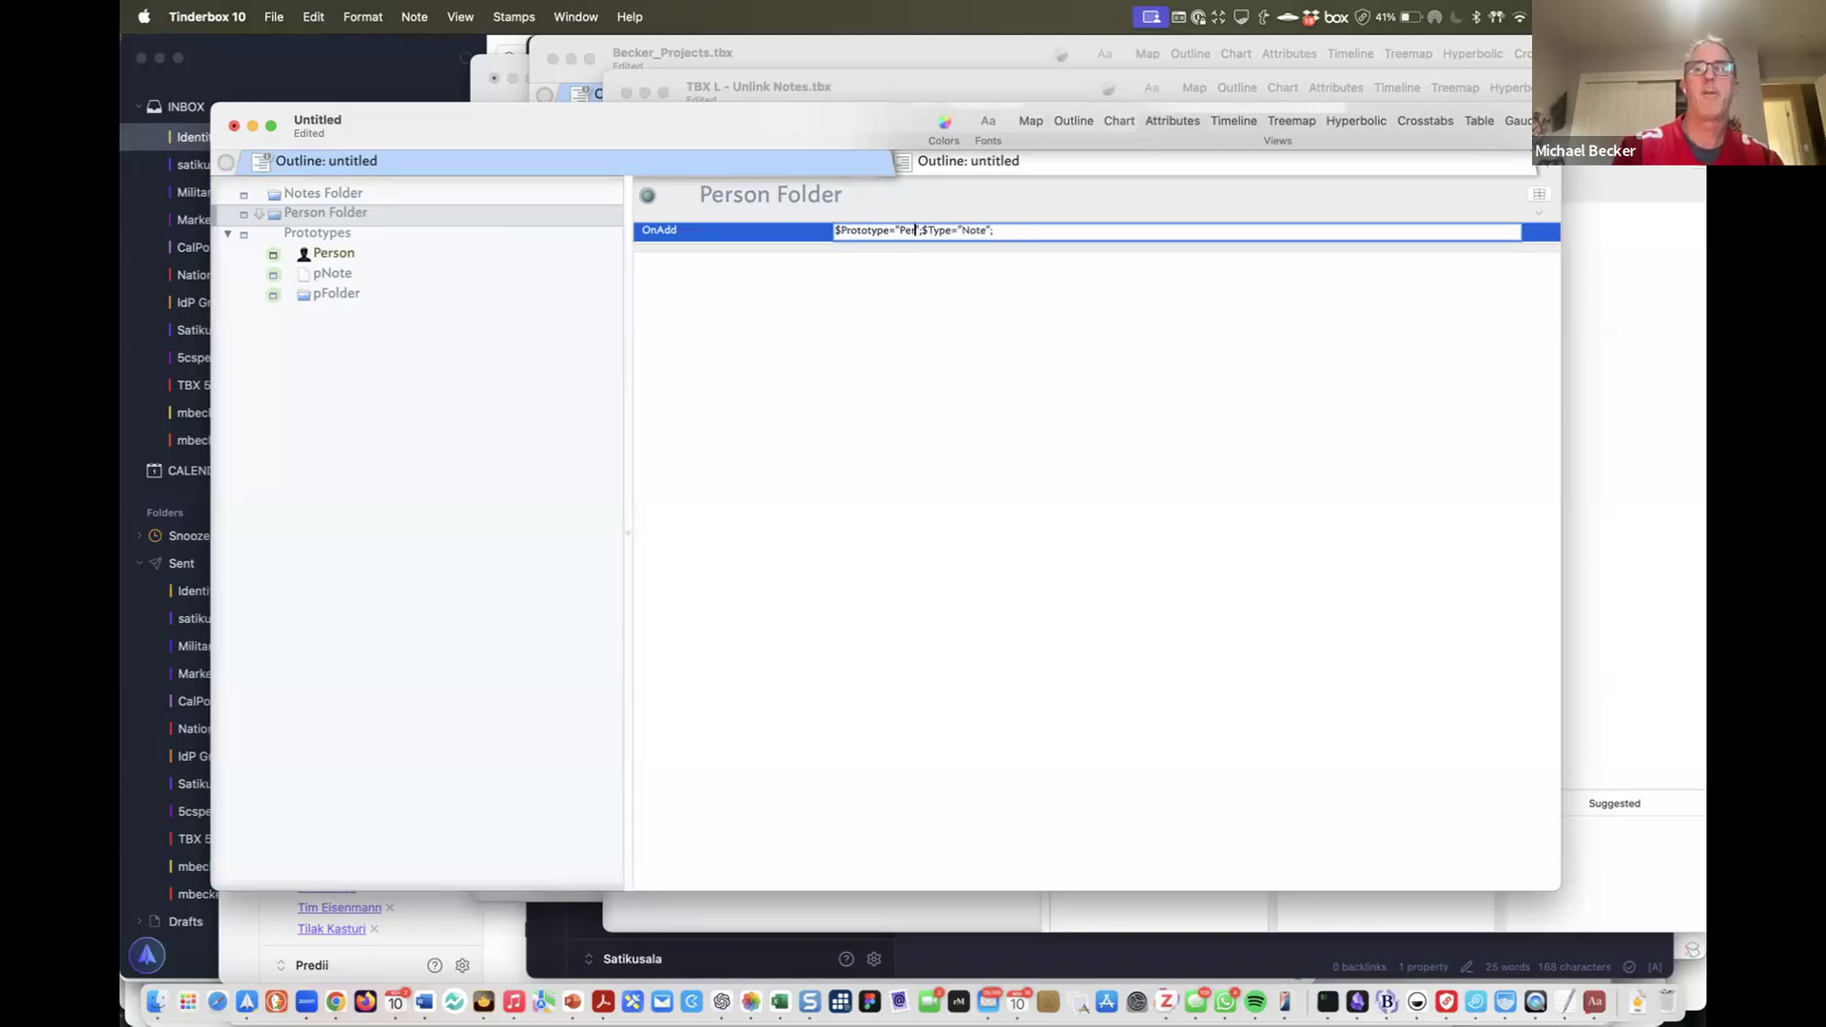
type("rson")
double_click(992, 231)
type("Person")
key("Return")
left_click(978, 319)
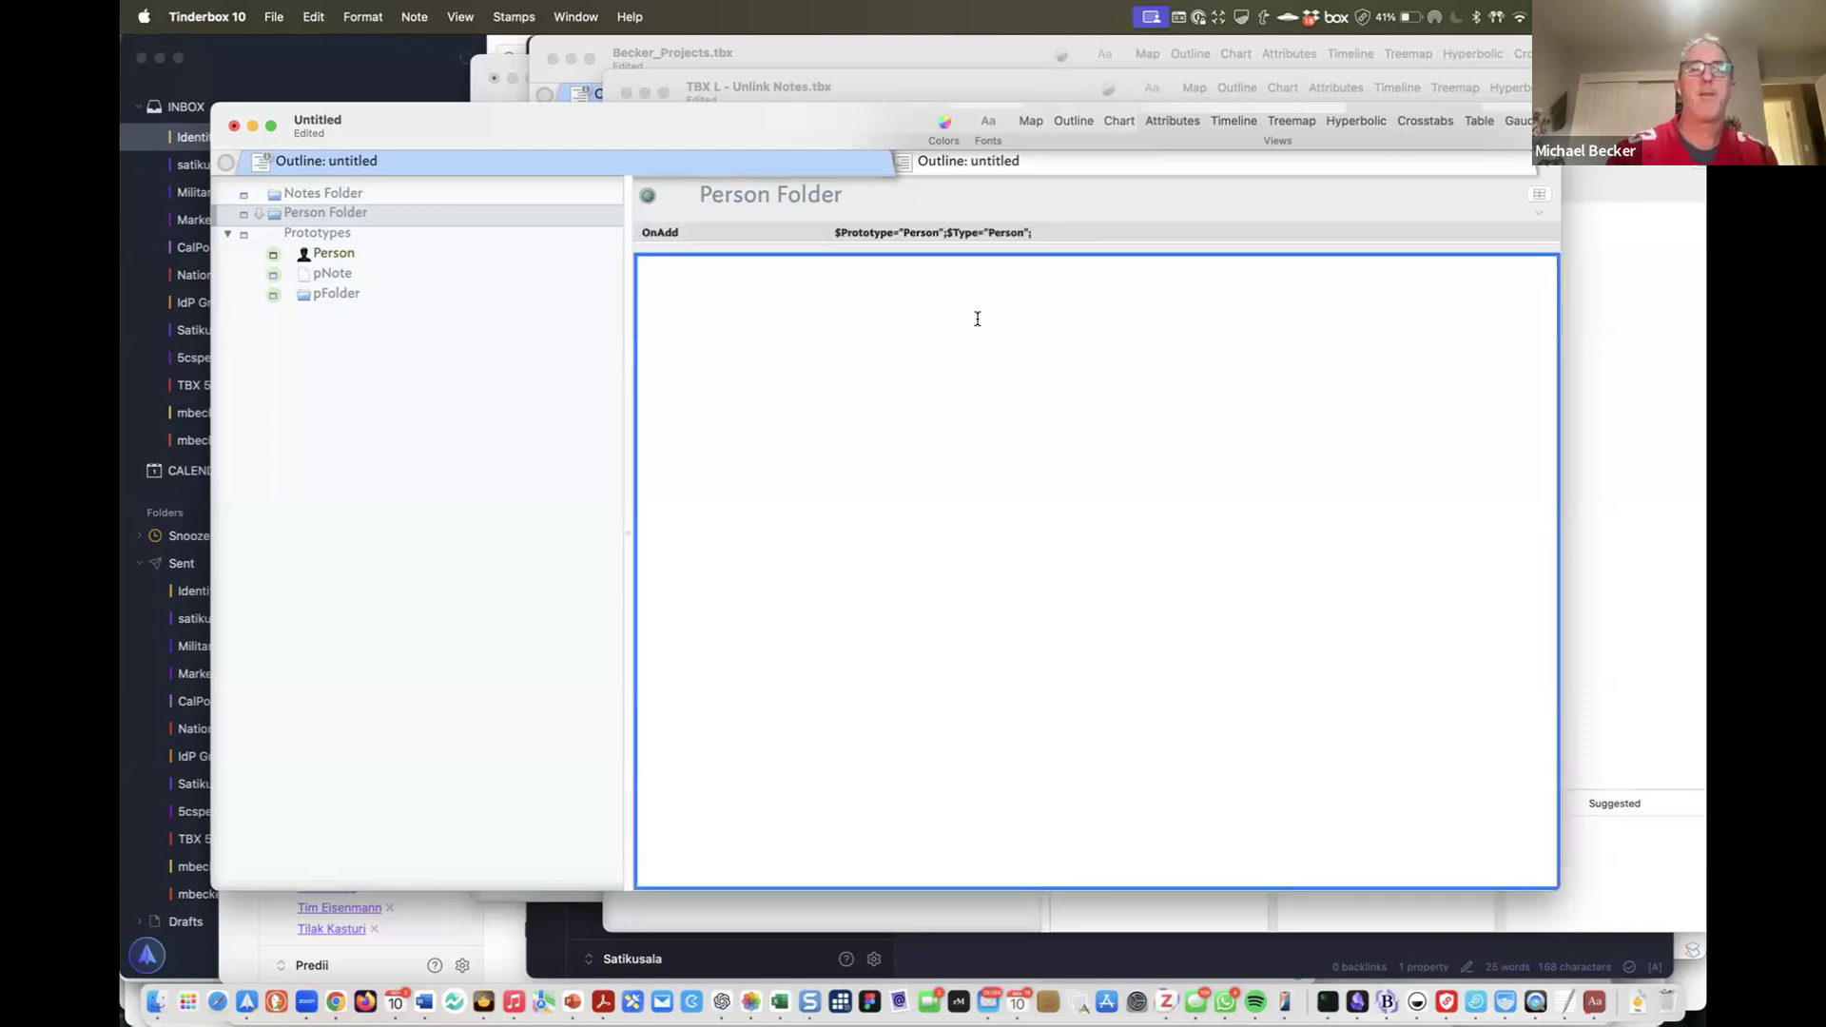
left_click(383, 196)
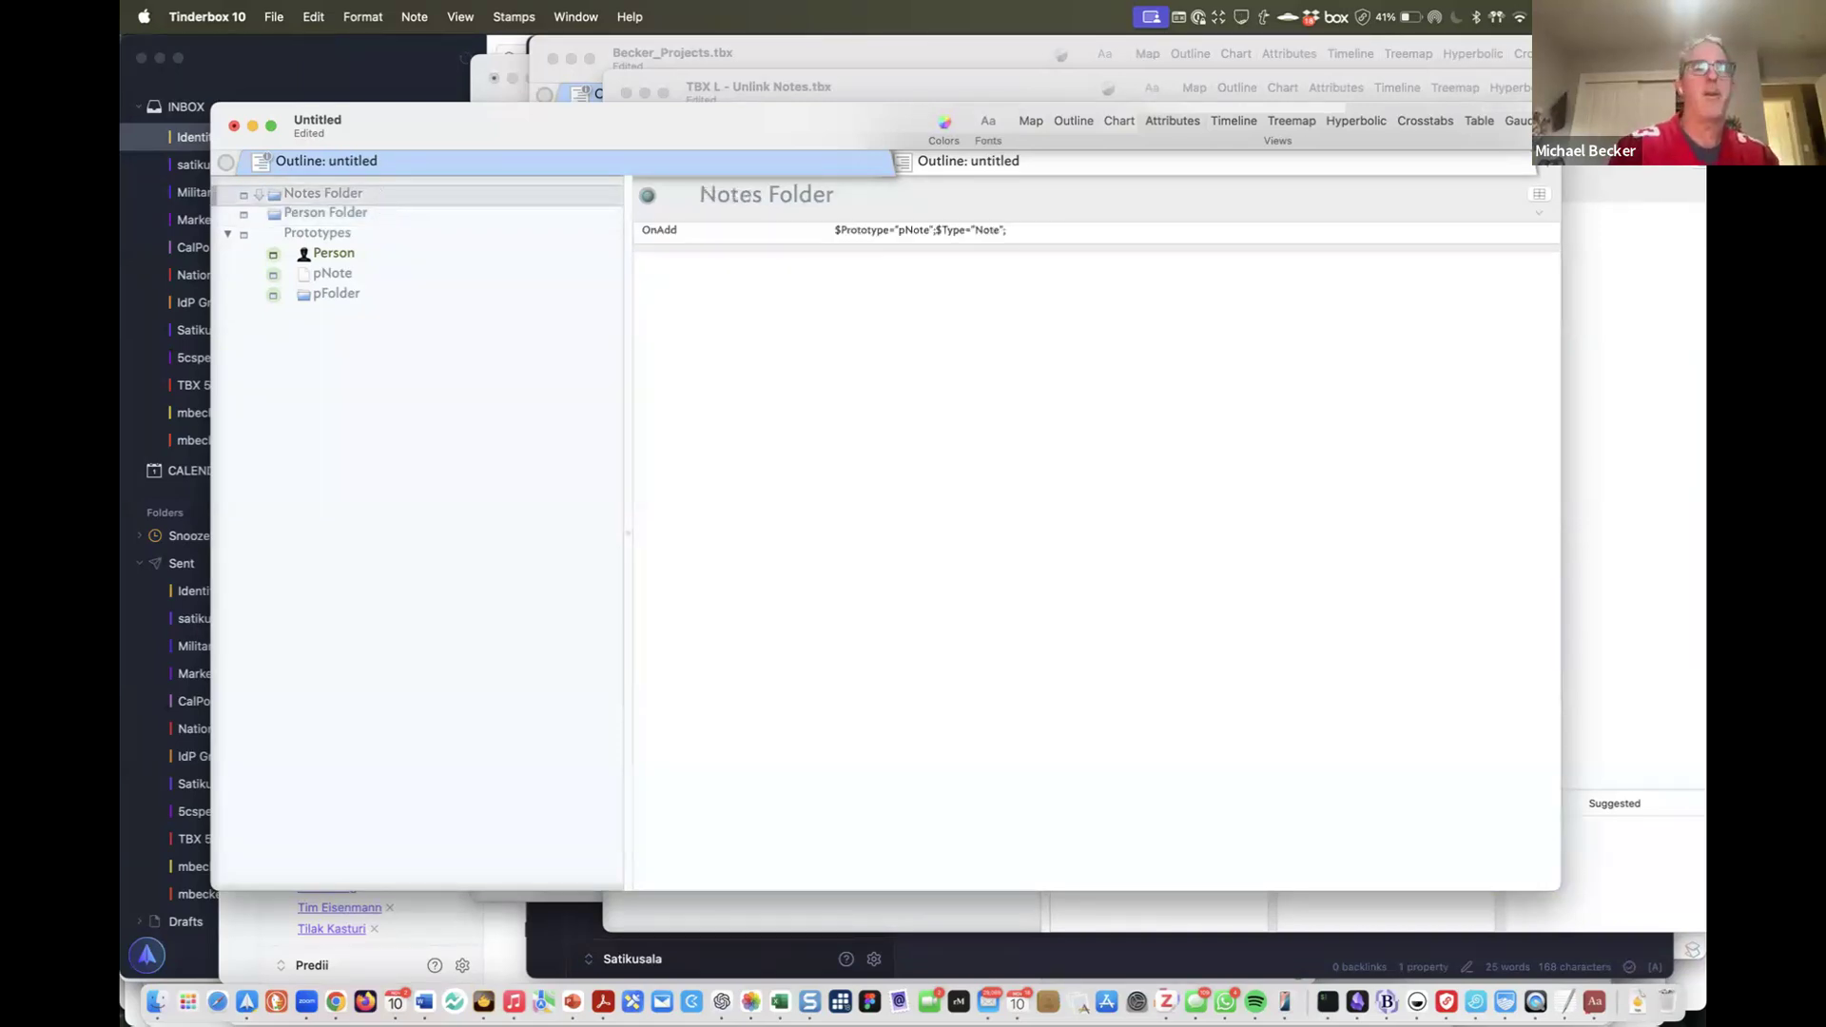
Add a child note 'Nt- This a Note' in Notes Folder and a person note in Person Folder
key("shift+Return")
type("Nt- This a Note")
key("Return")
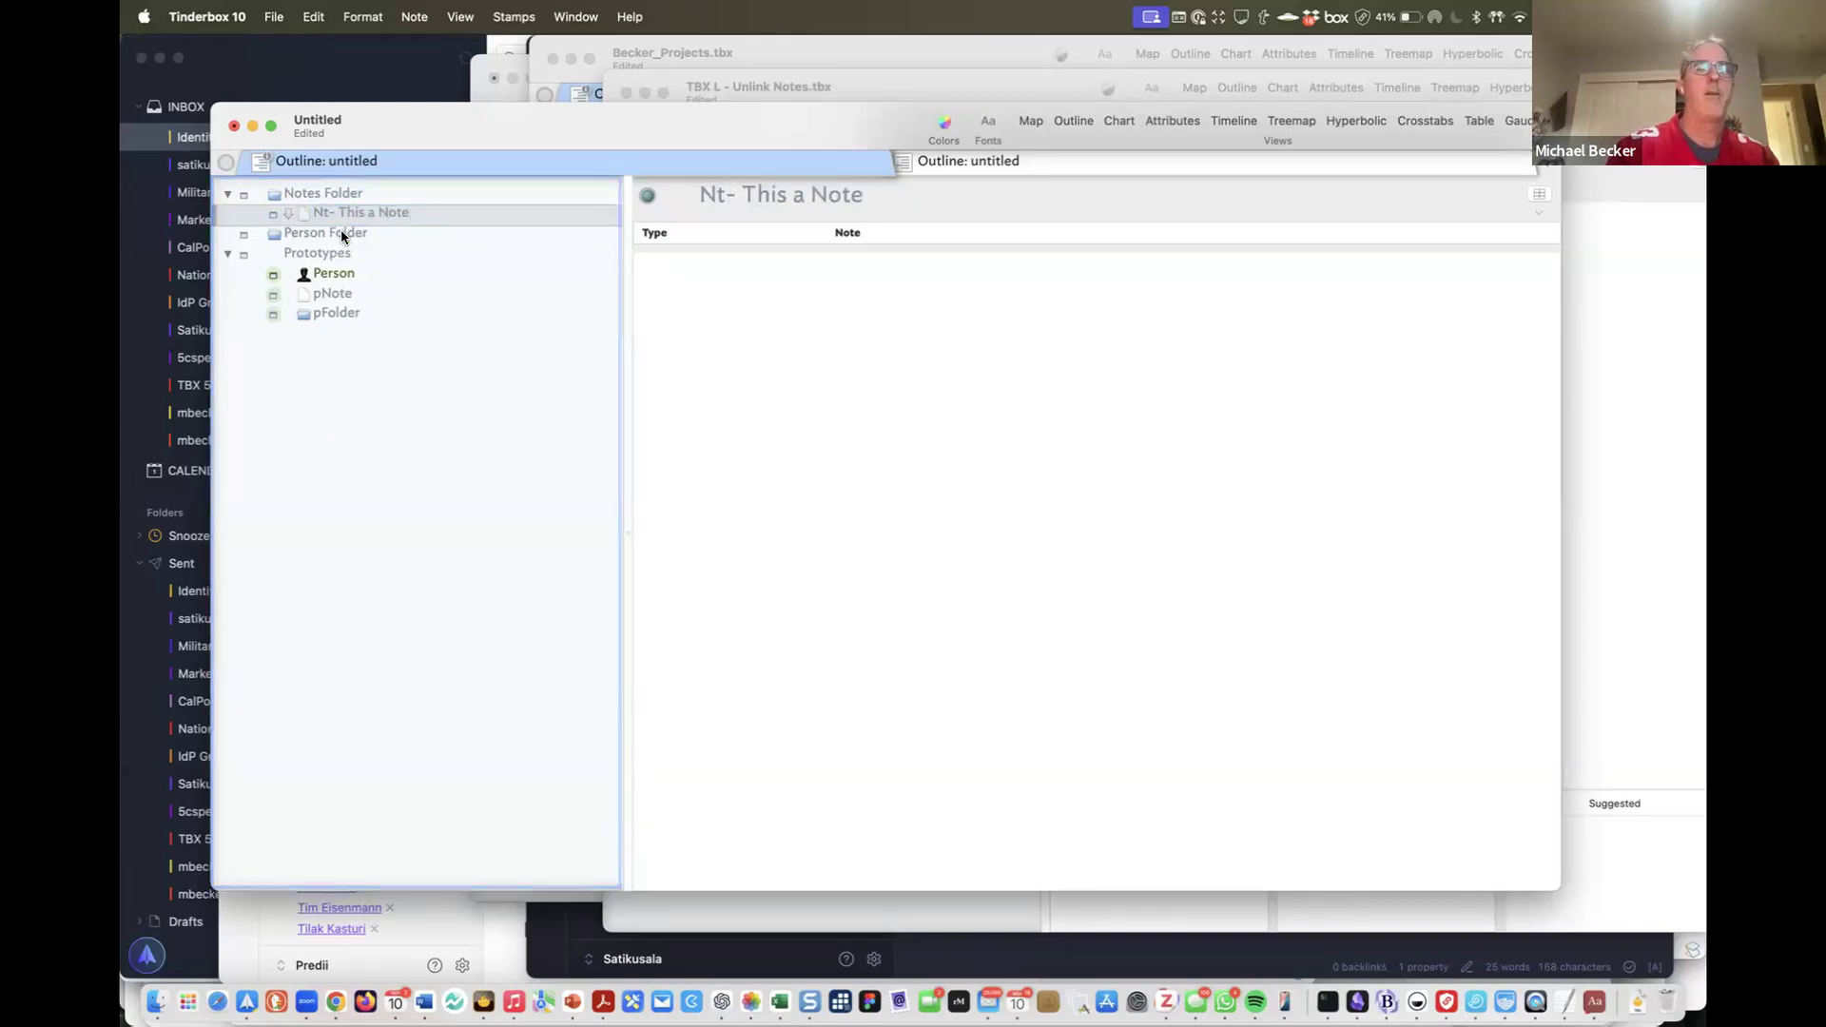
left_click(343, 236)
key("shift+Return")
type("T")
key("BackSpace")
type("Roger")
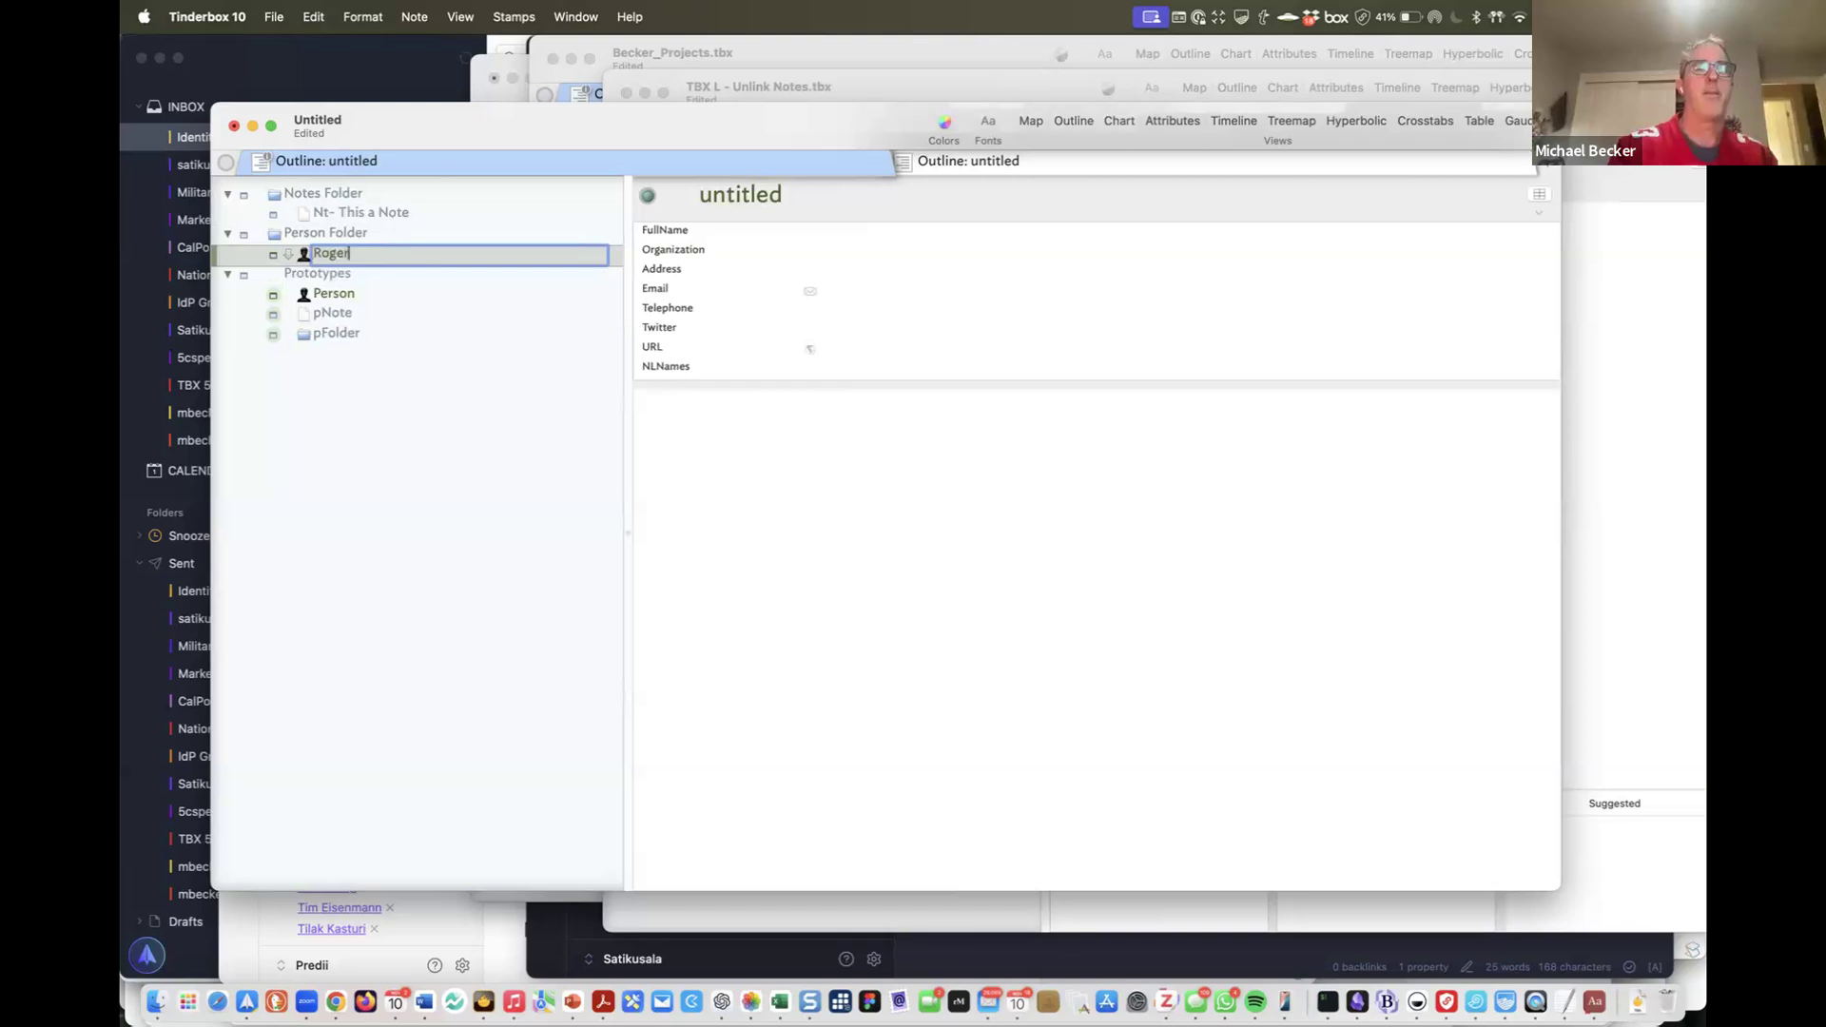
key("BackSpace")
key("BackSpace")
key("BackSpace")
key("BackSpace")
key("BackSpace")
type("DA")
key("BackSpace")
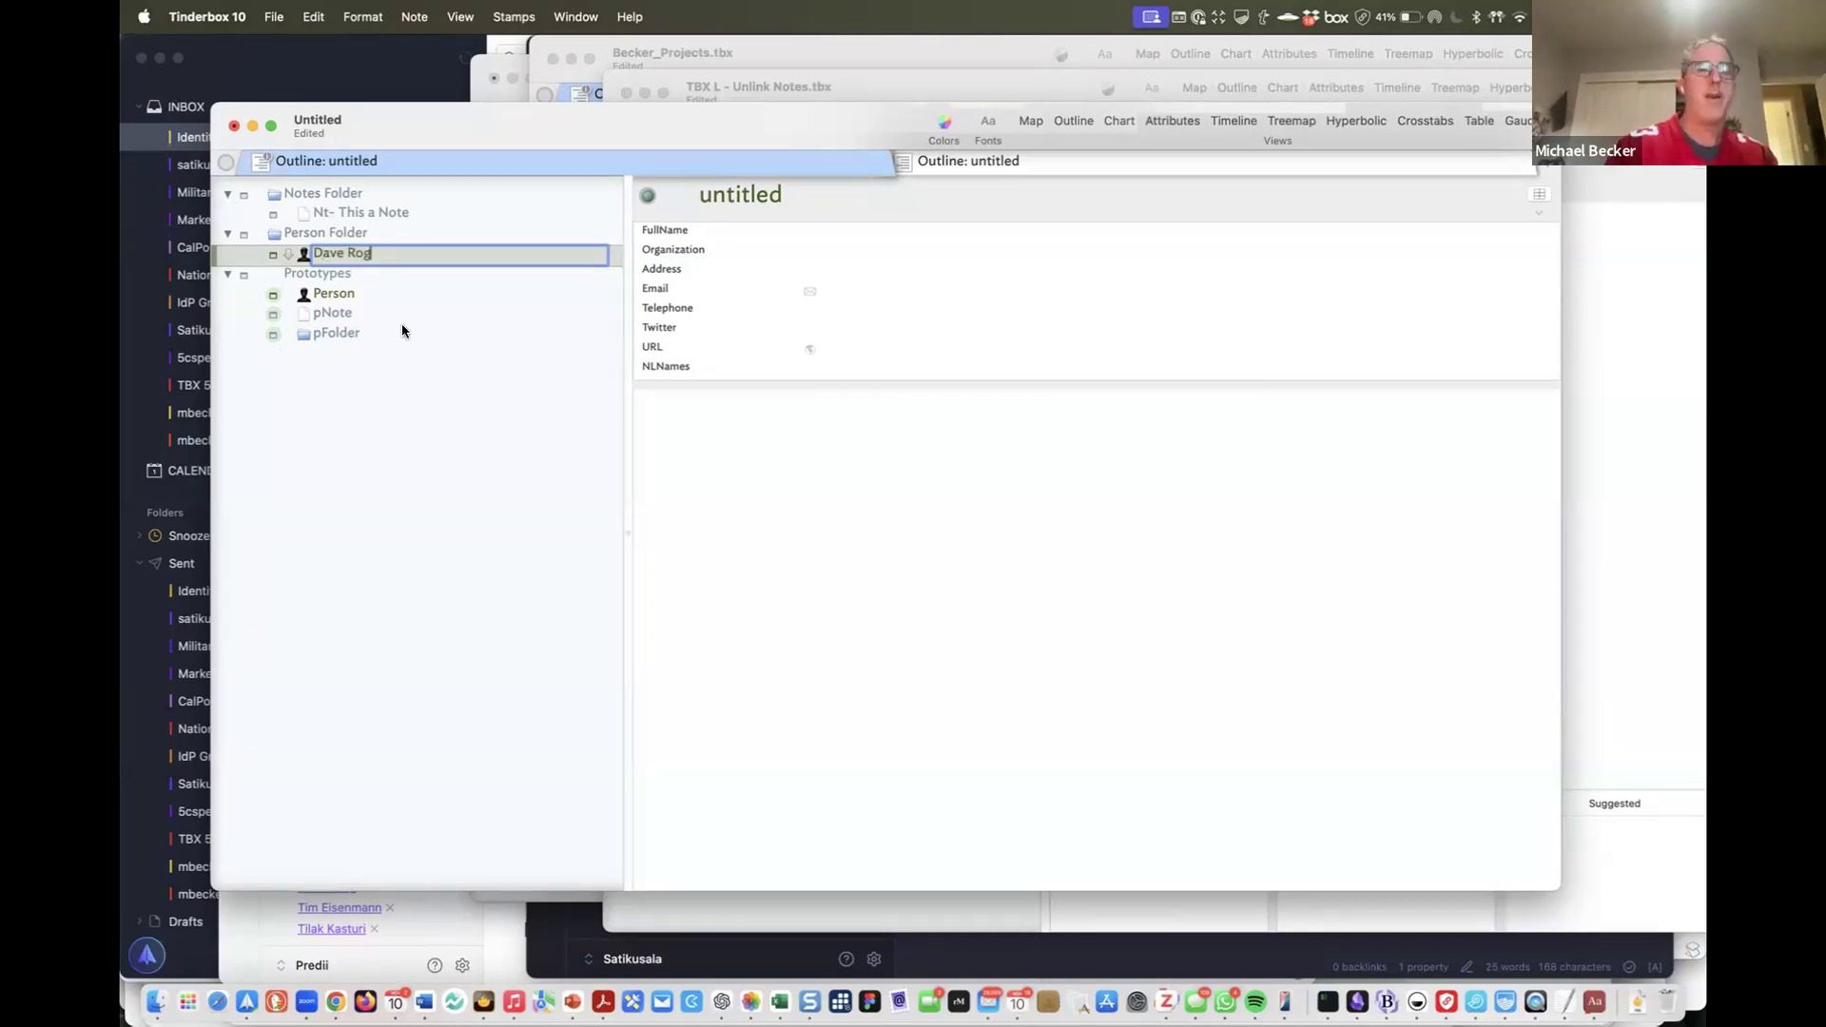
key("Return")
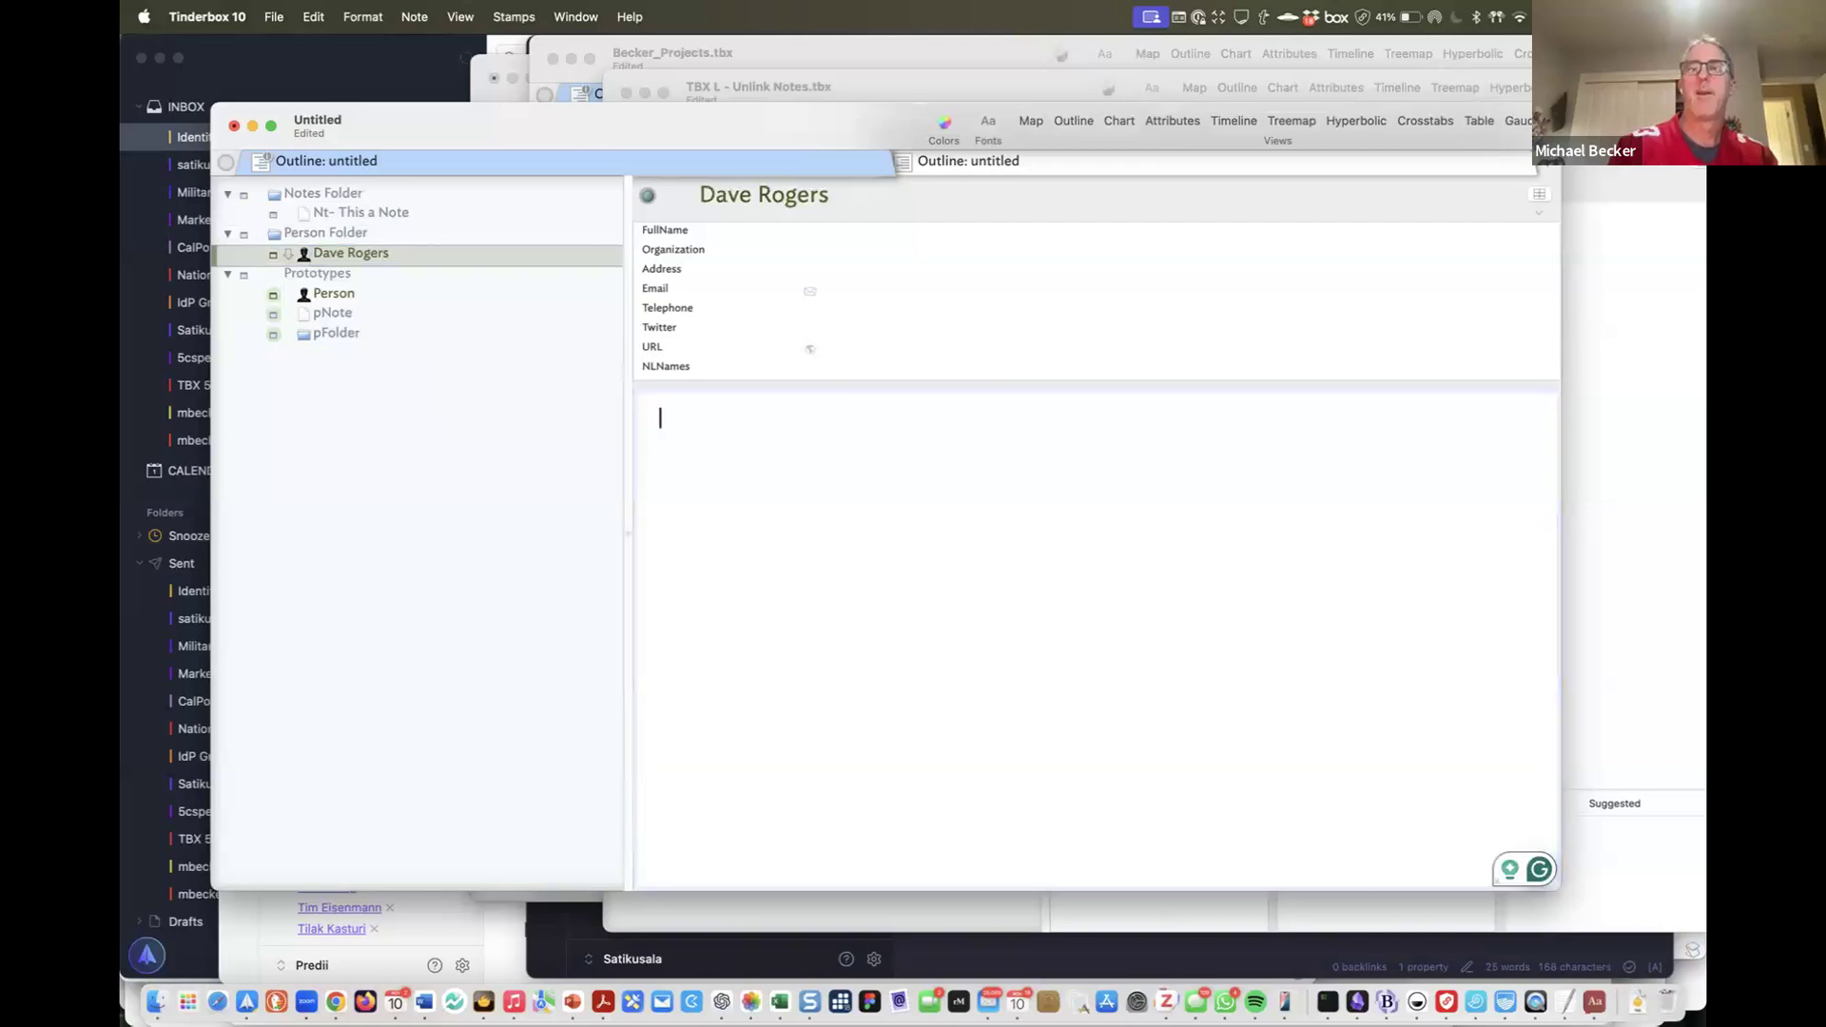
Add Type to the Person prototype's key attributes, move it to the top, and check both notes
left_click(365, 293)
left_click(1539, 194)
type("Type")
key("Return")
left_click_drag(694, 390, 703, 230)
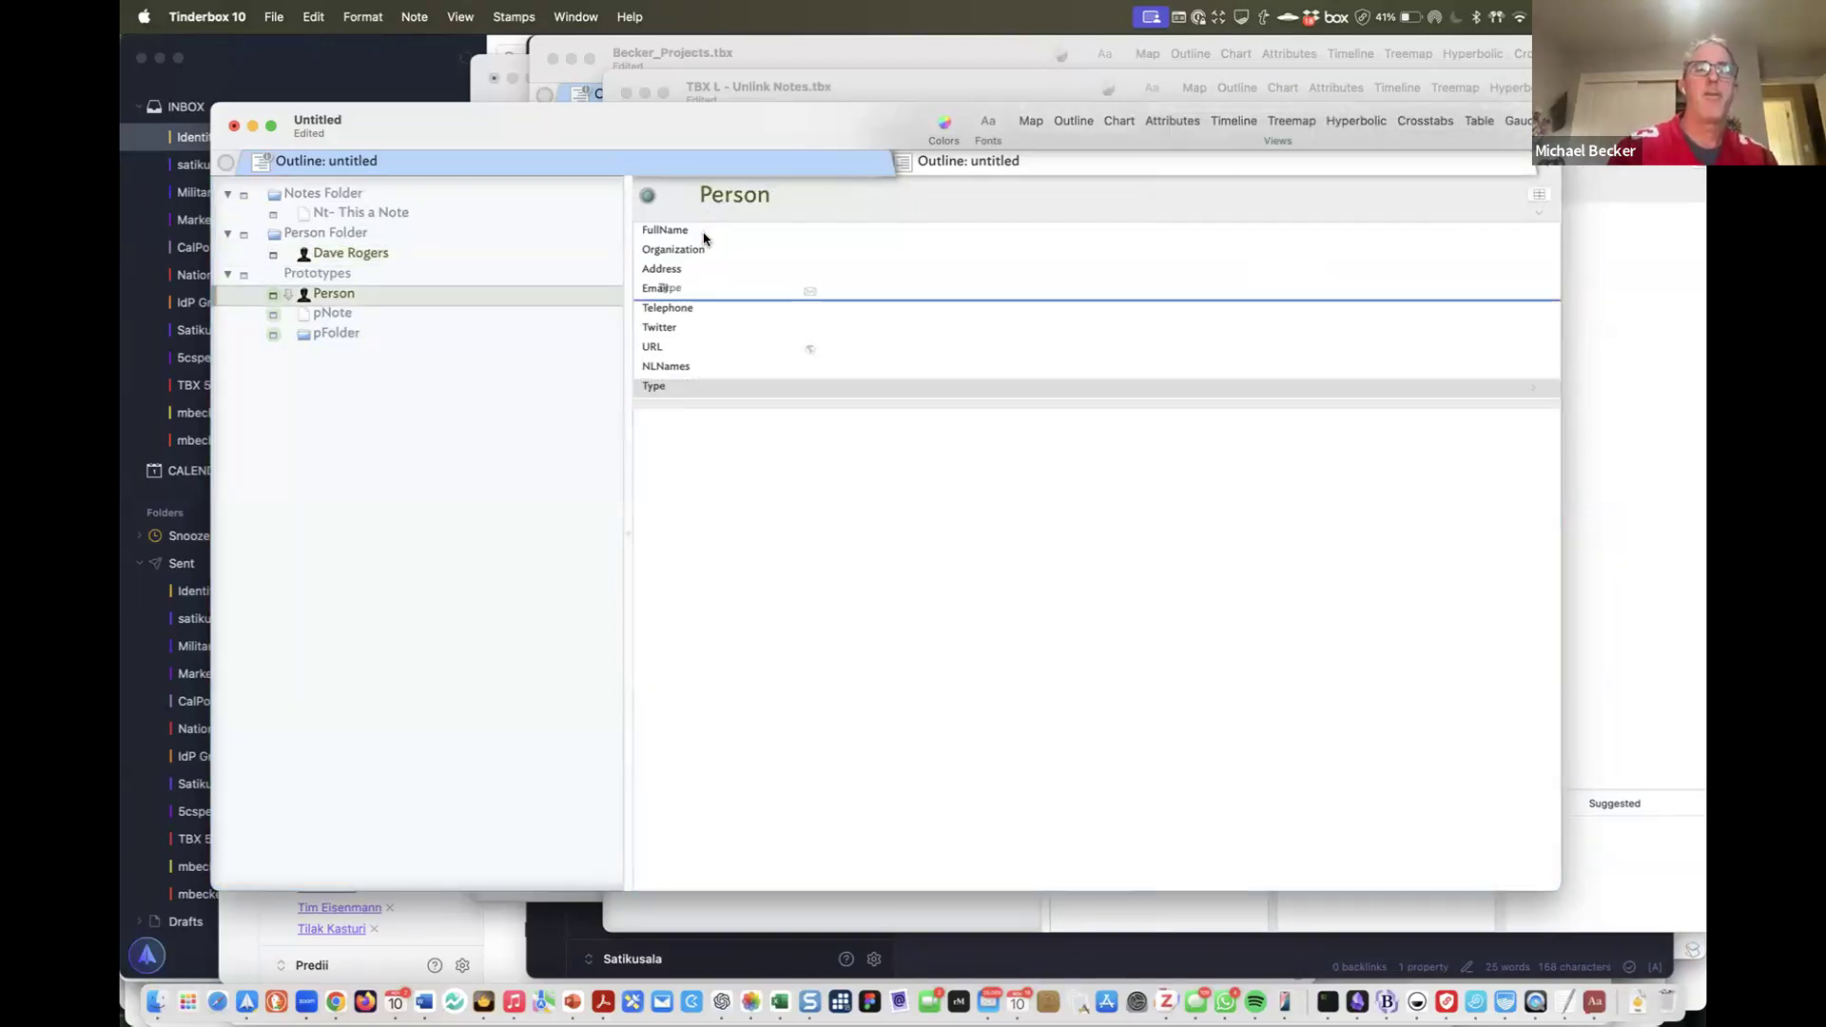
left_click(323, 255)
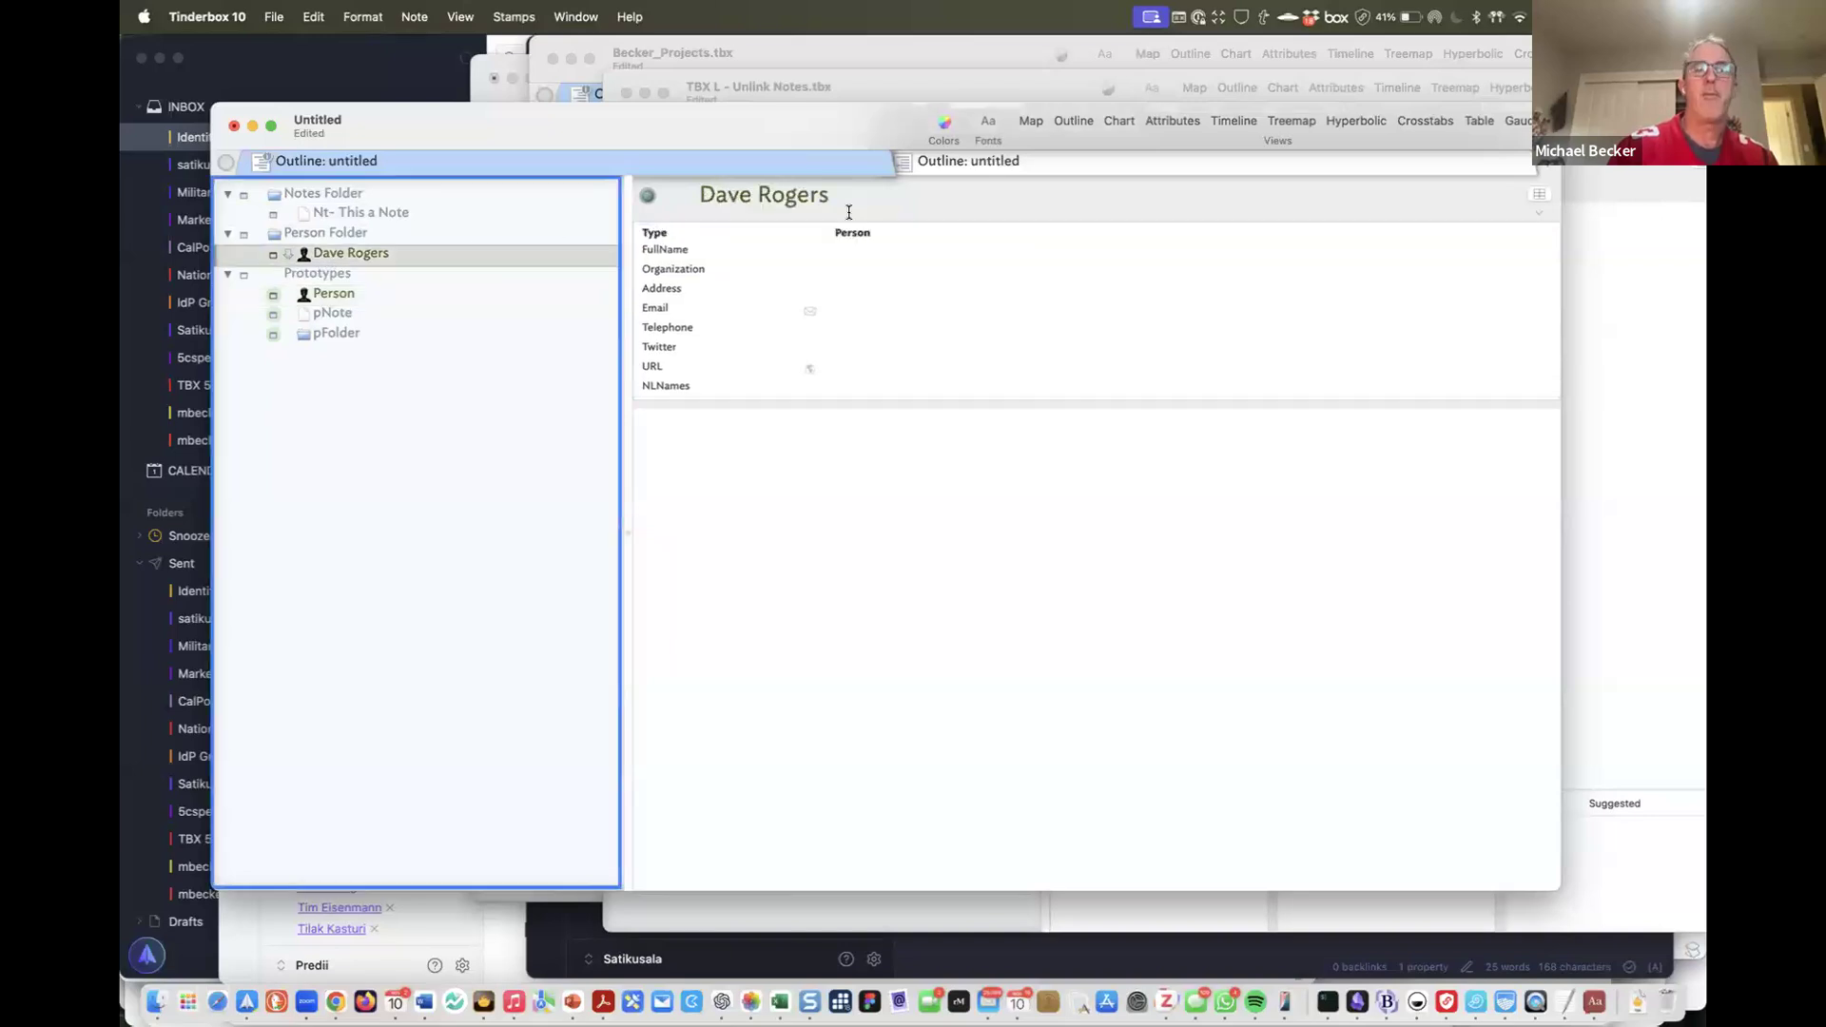
left_click(353, 213)
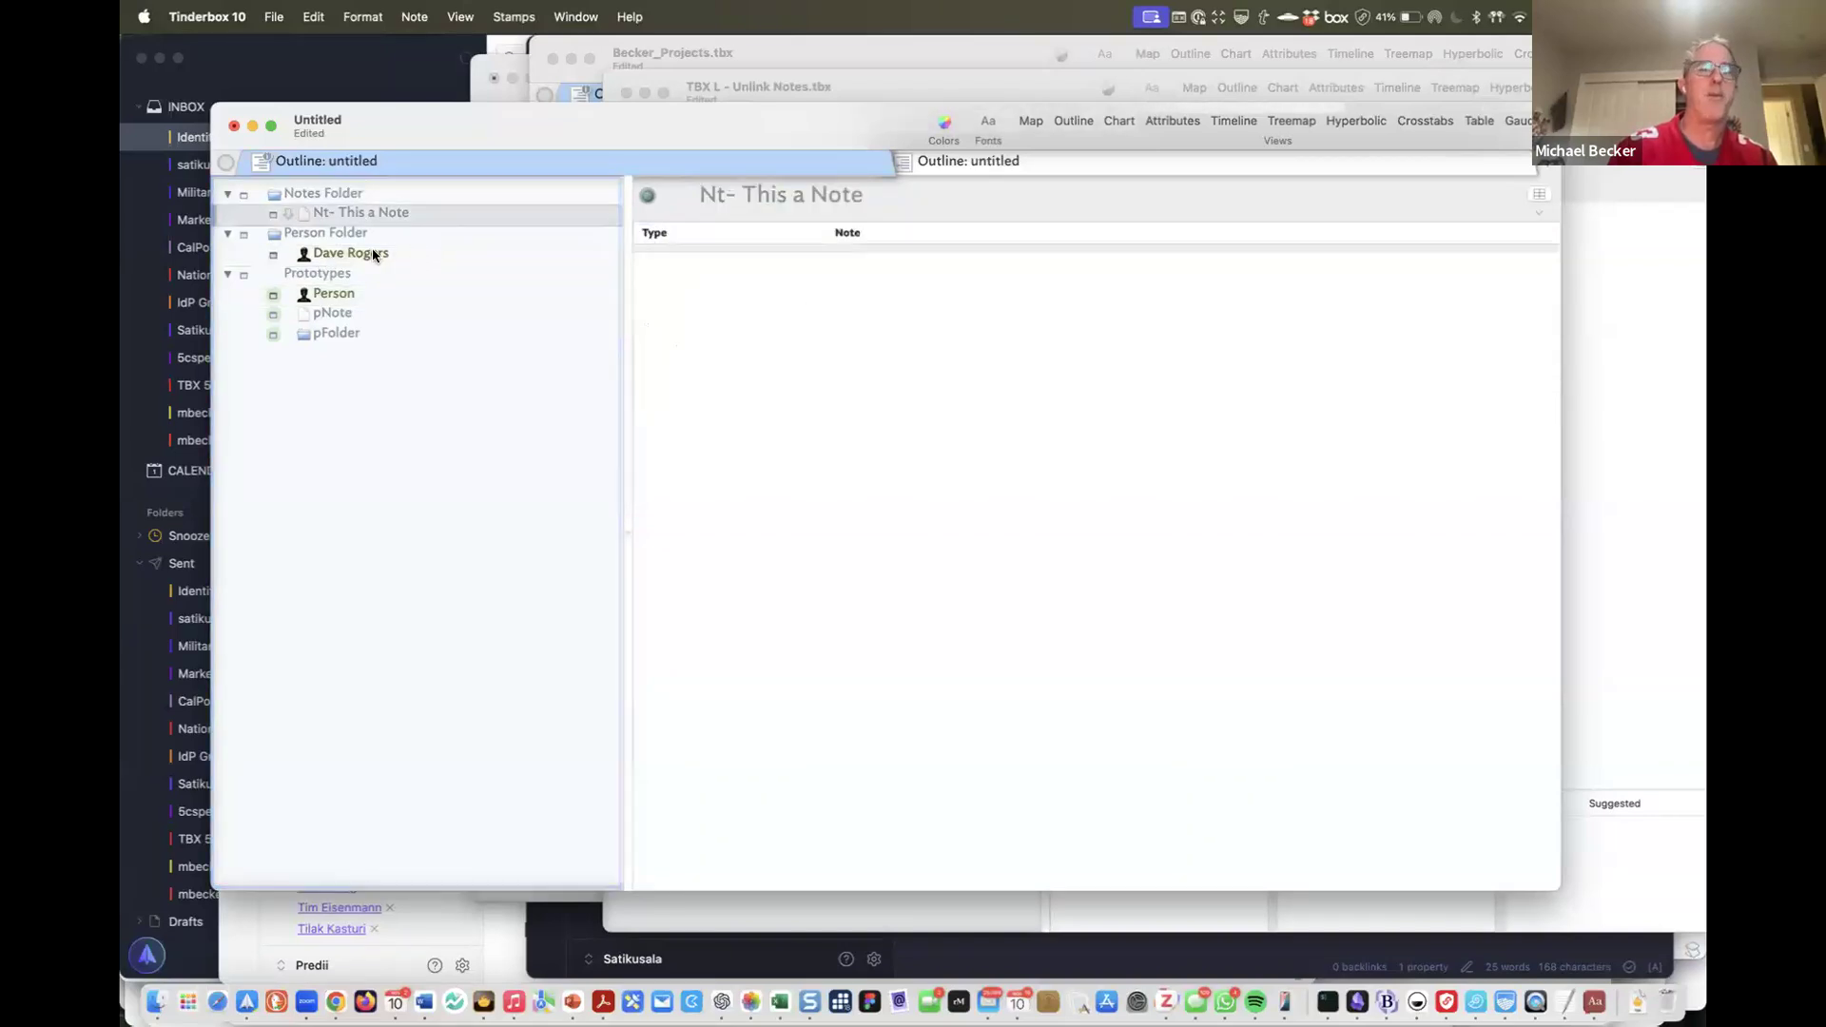
Drag the person note into Person Folder, leaving Nt- This a Note in Notes Folder
left_click_drag(377, 255, 399, 203)
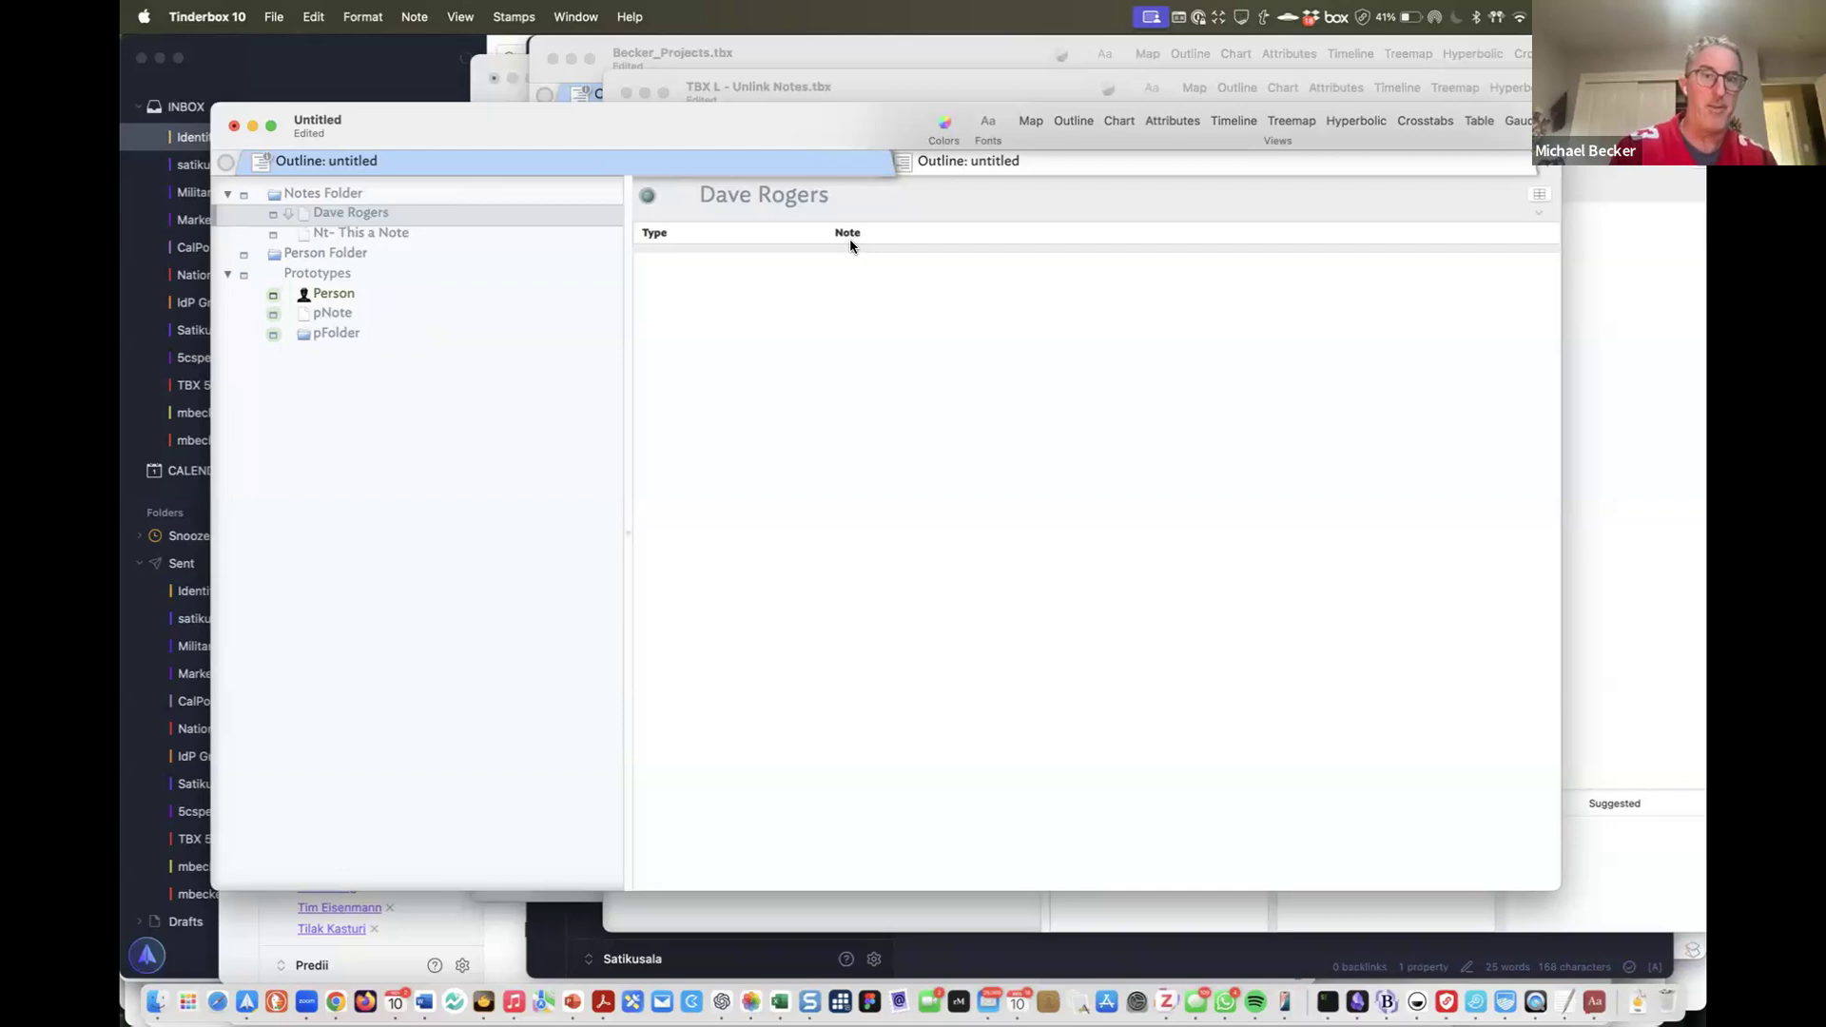
left_click_drag(391, 257, 391, 255)
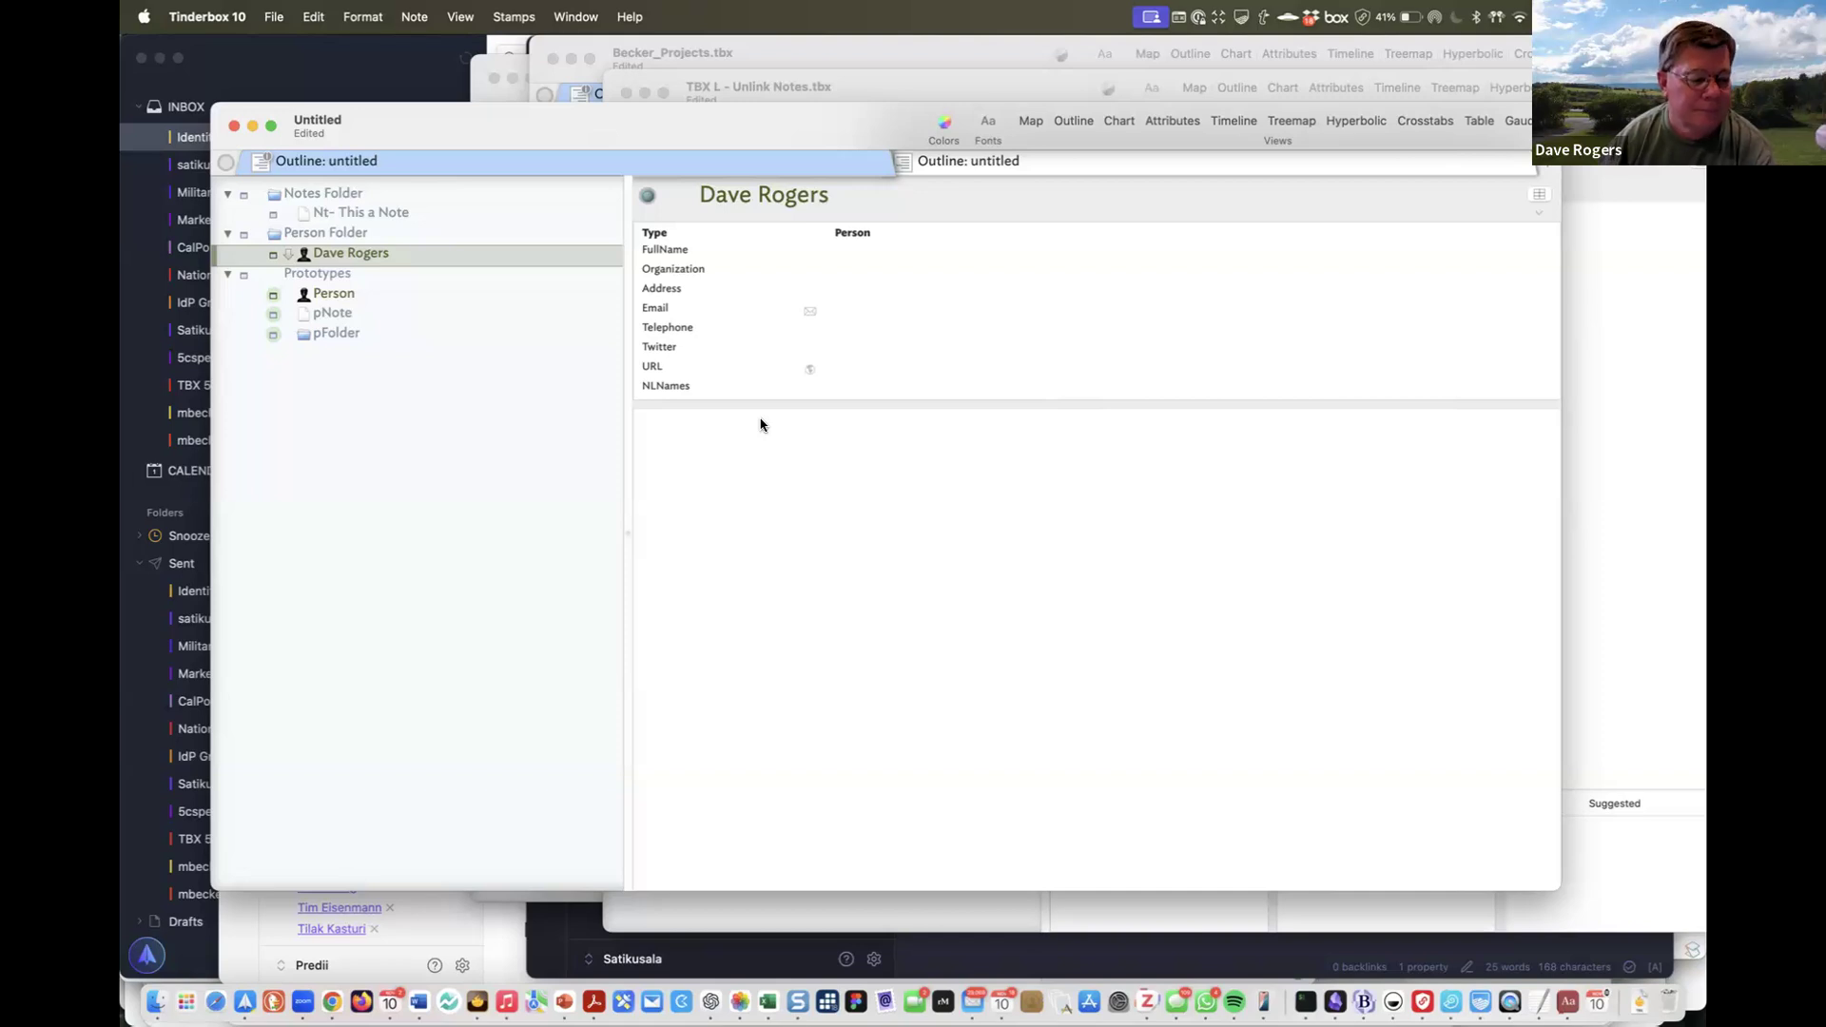
left_click_drag(378, 209, 381, 209)
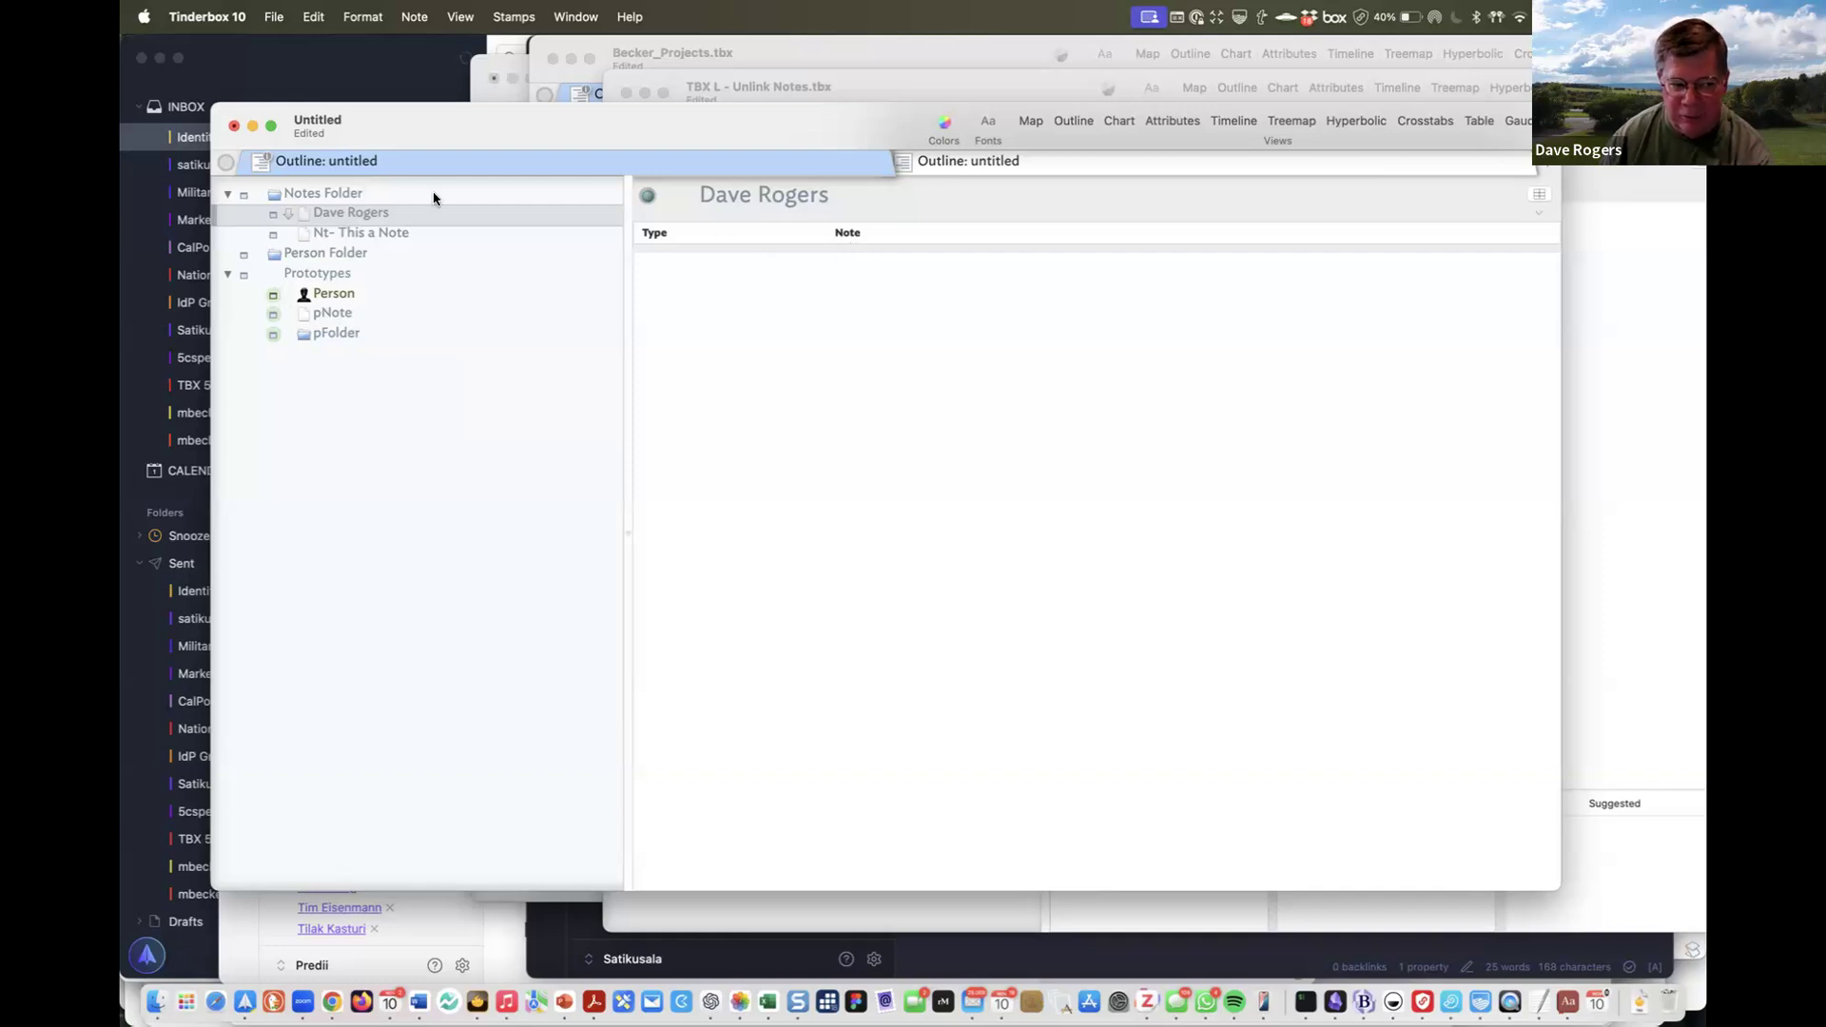
left_click_drag(408, 242, 531, 220)
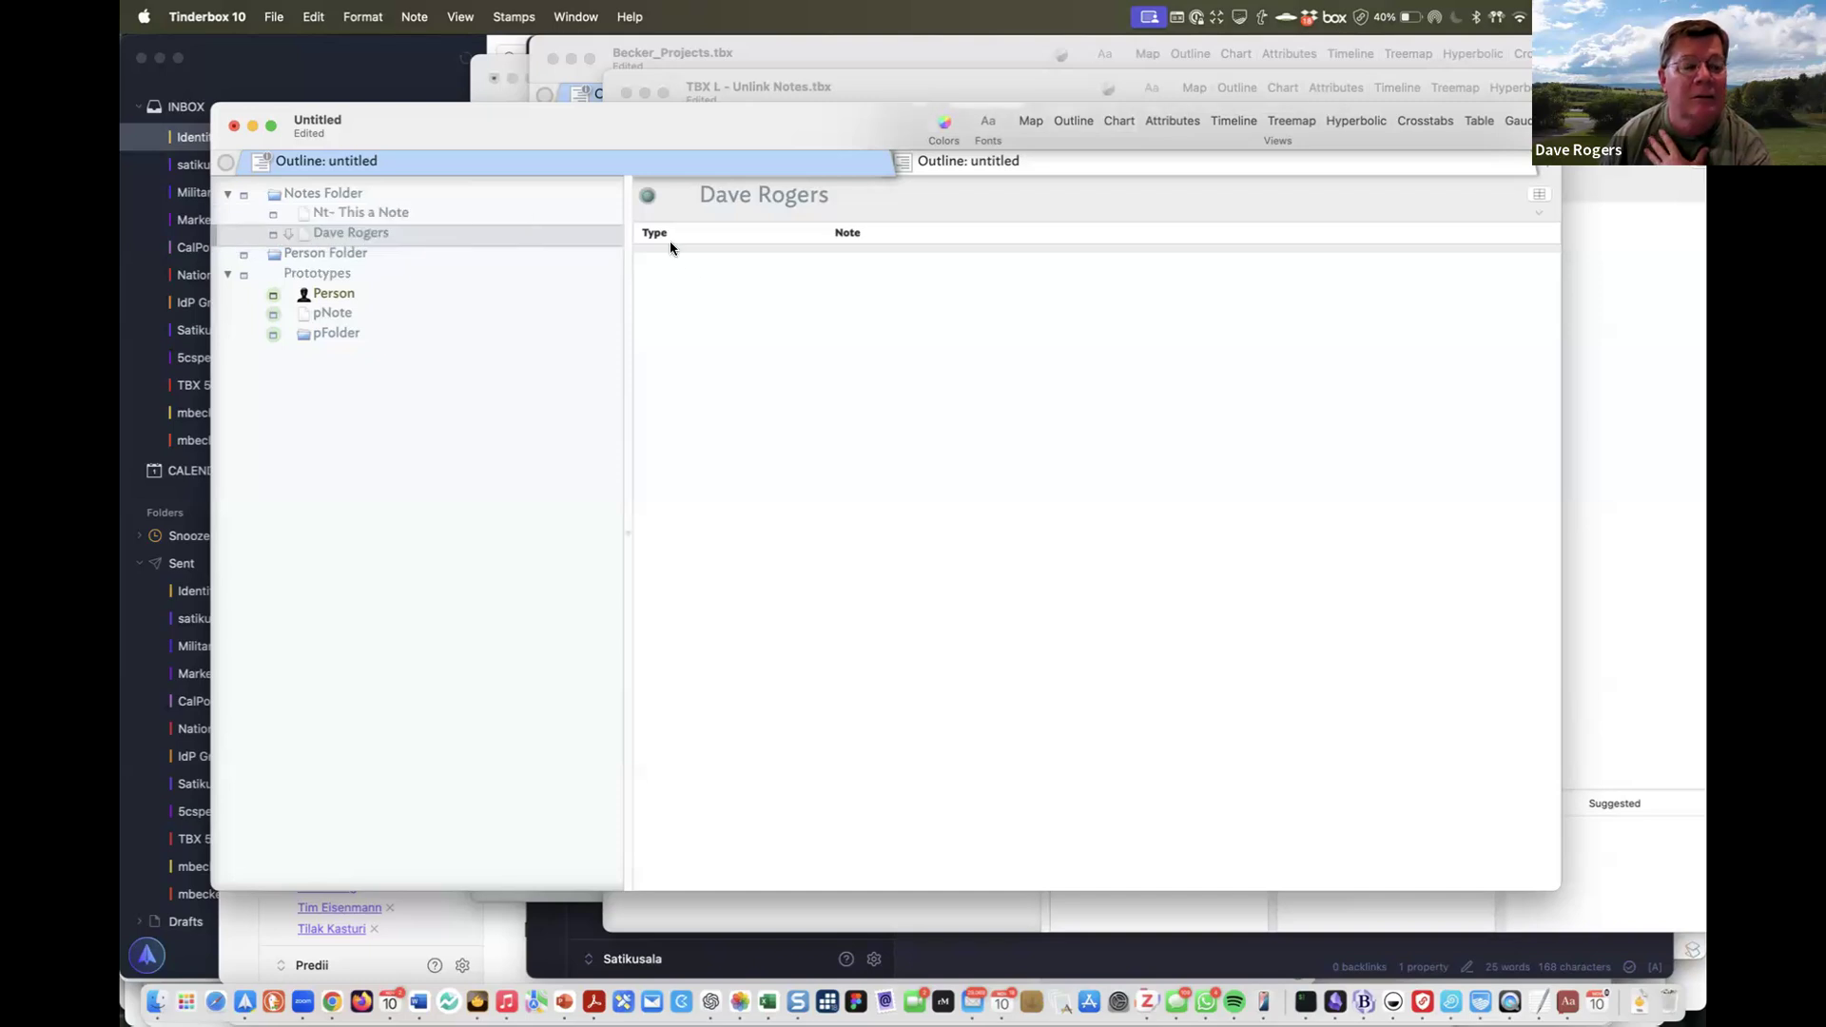
left_click(799, 240)
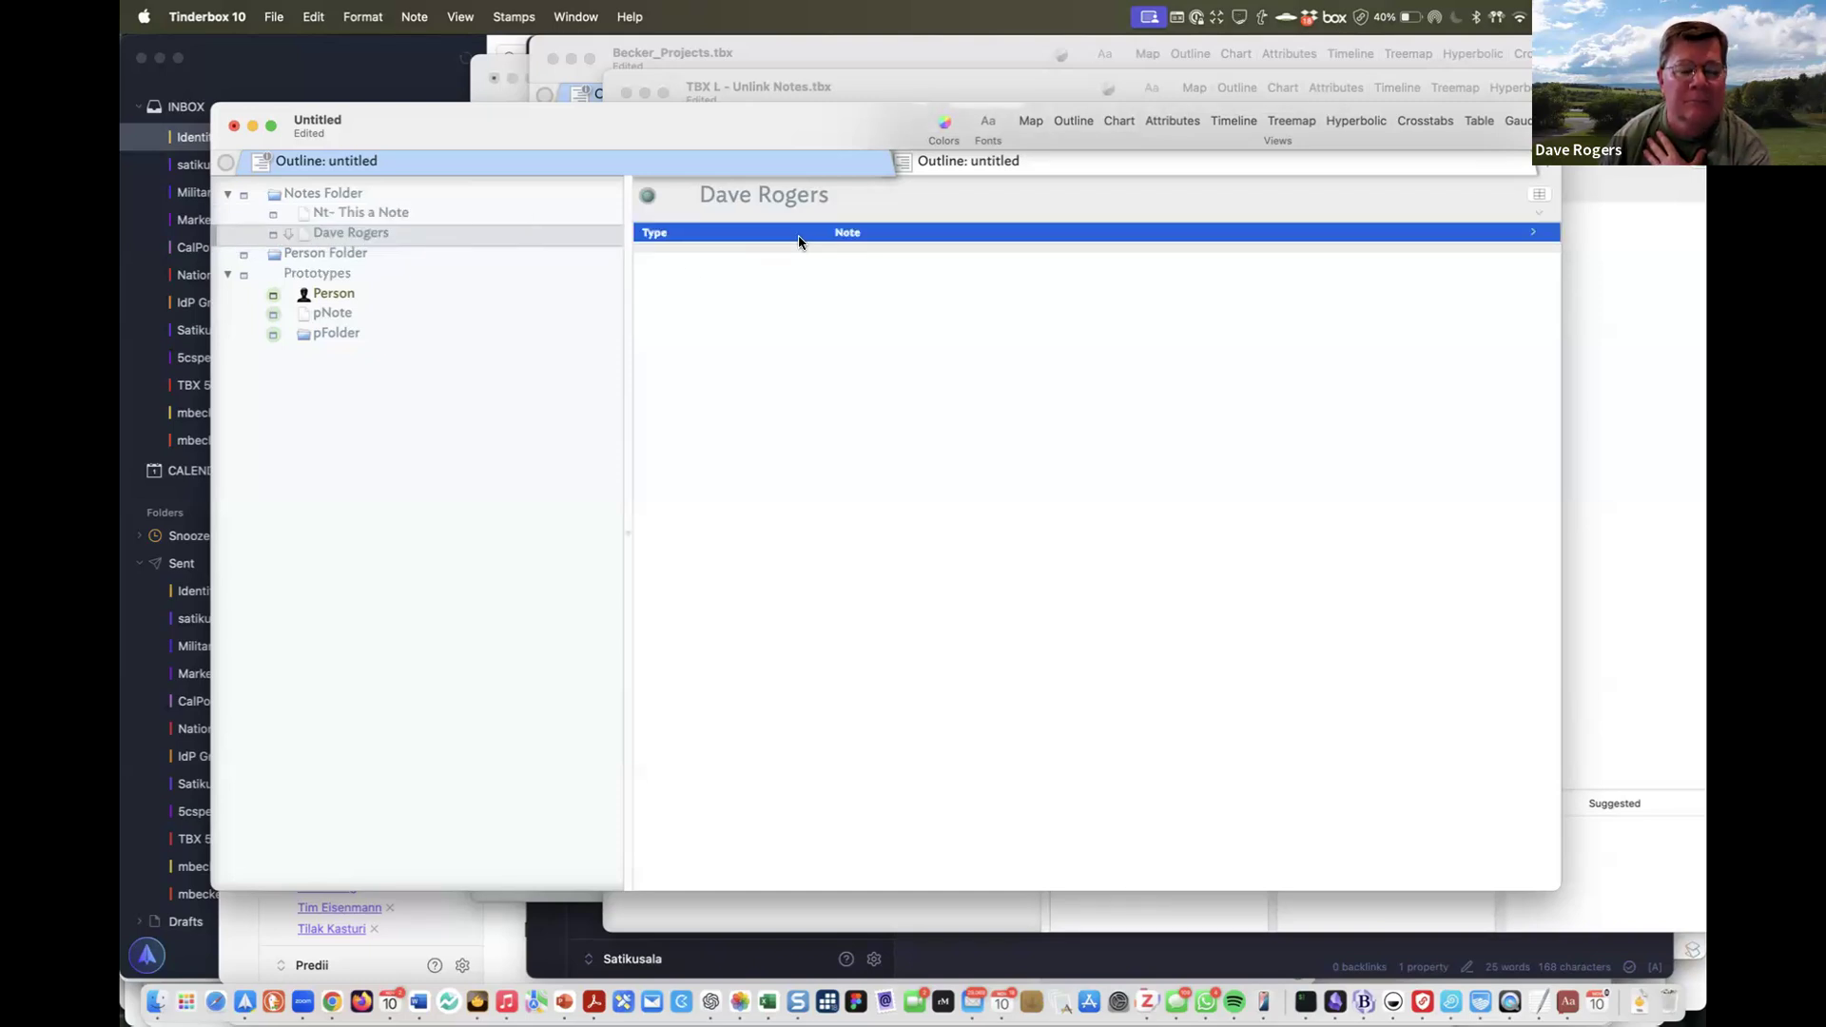
left_click_drag(396, 238, 448, 255)
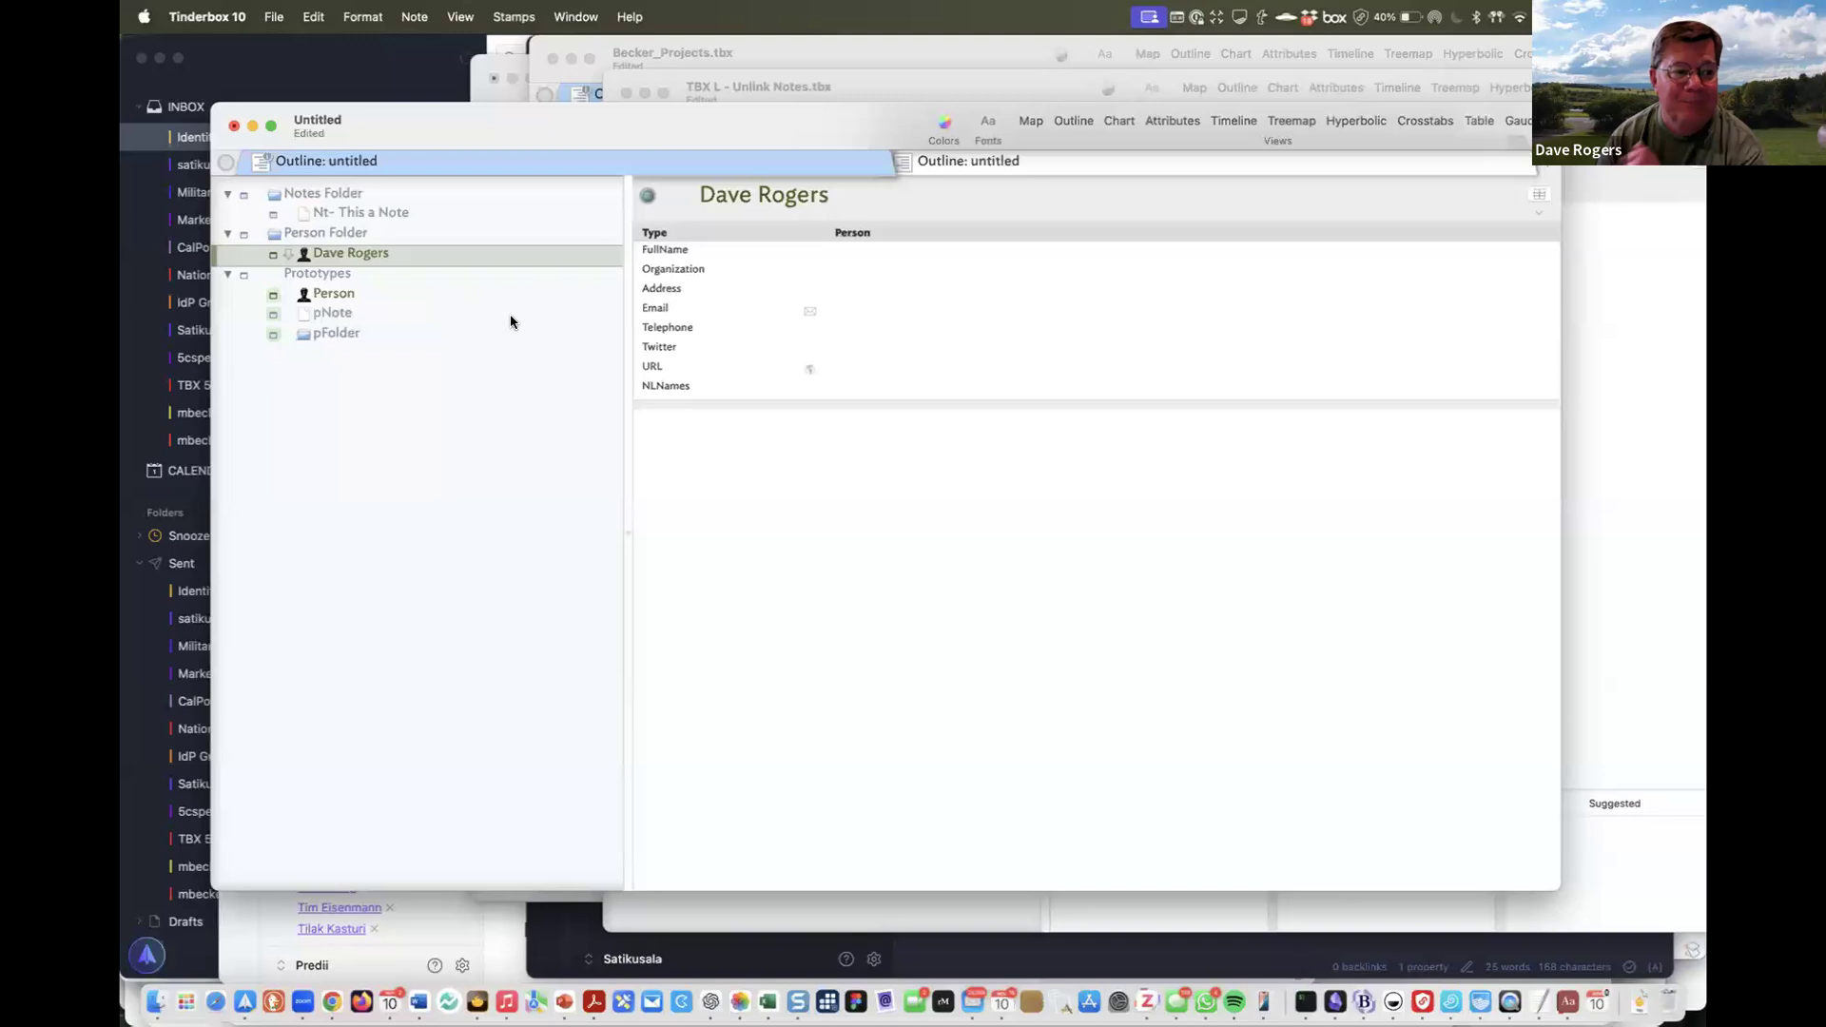
key("Down")
key("Down")
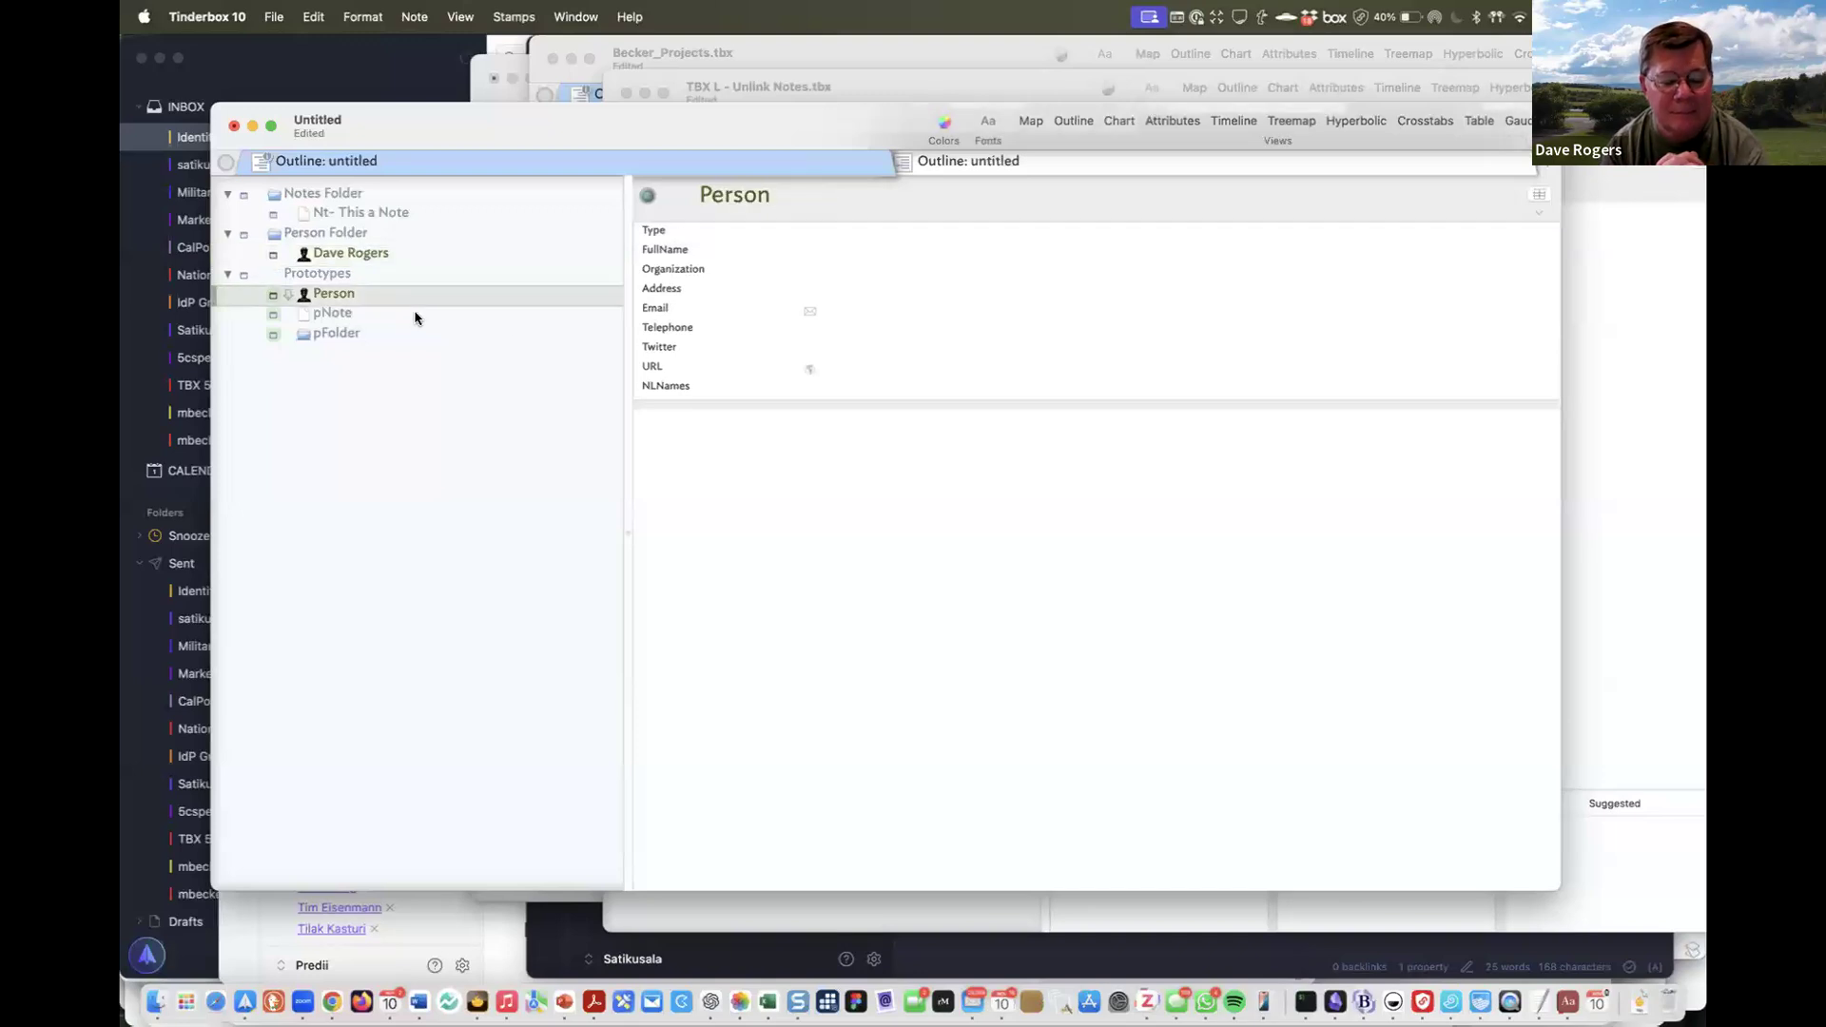
Create a new Term attribute and add Term and Prototype as pNote key attributes
left_click(414, 318)
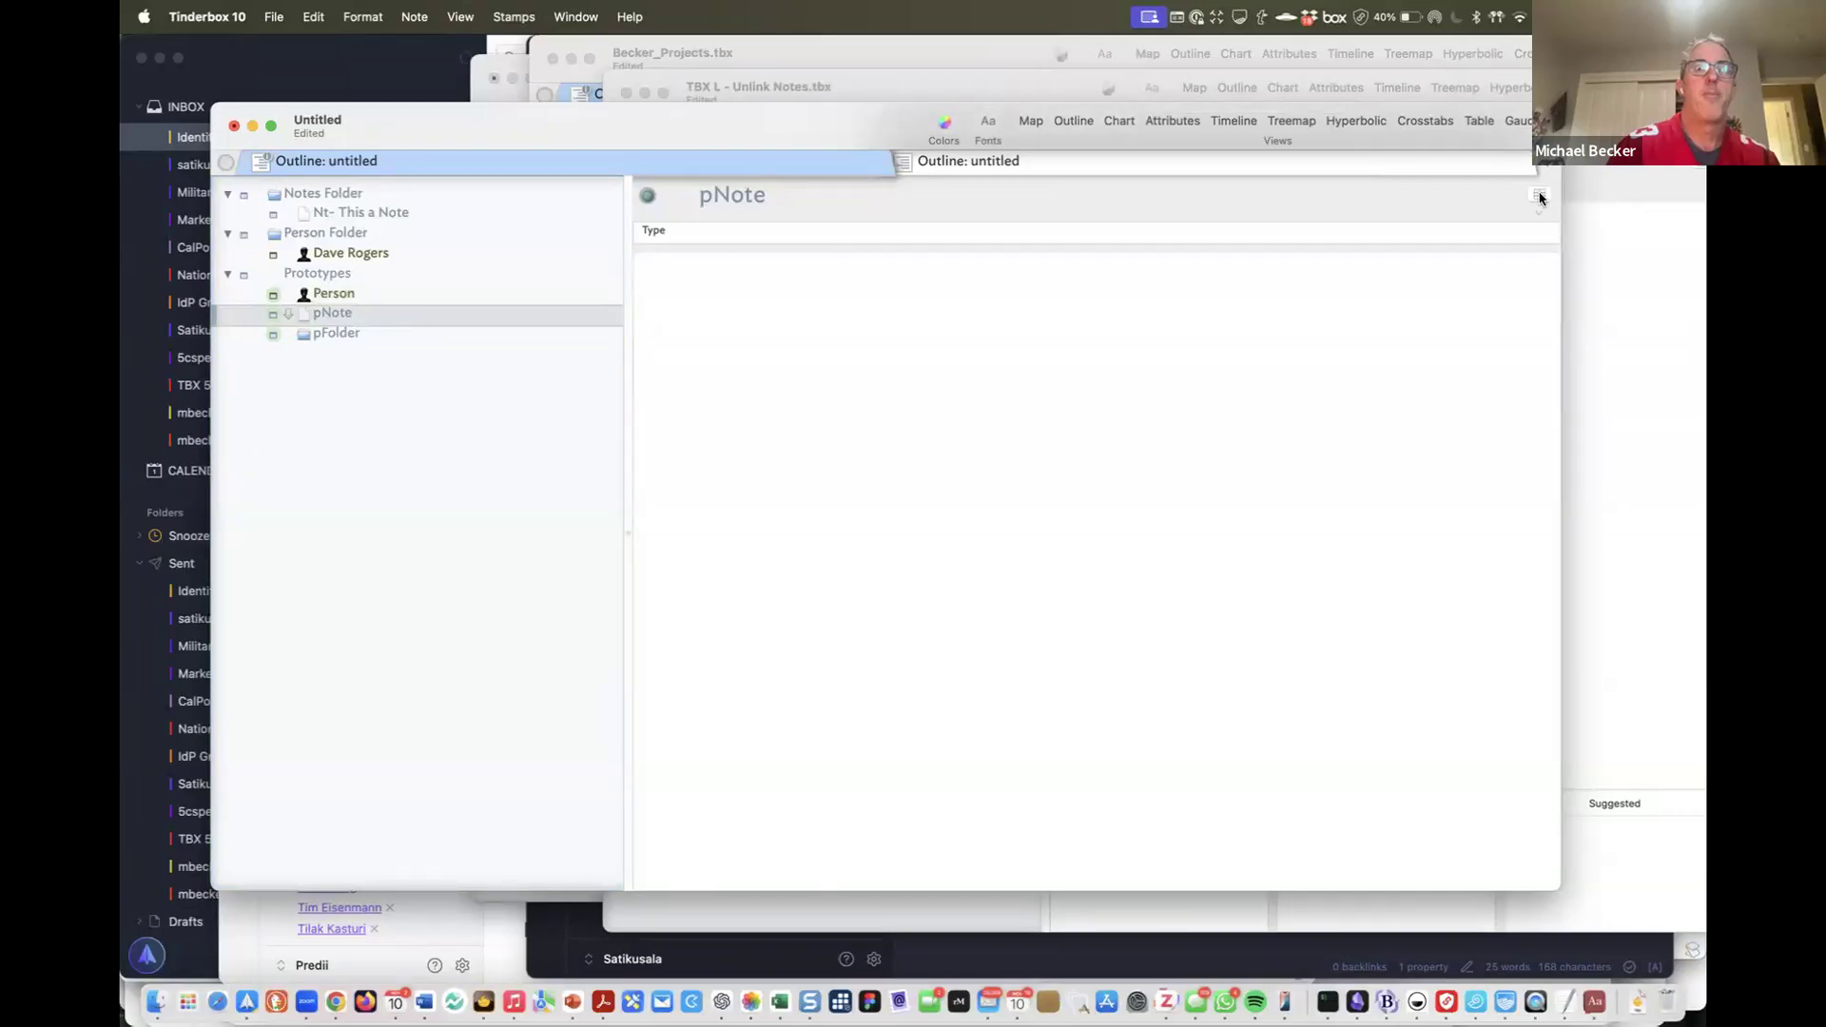
left_click(1541, 197)
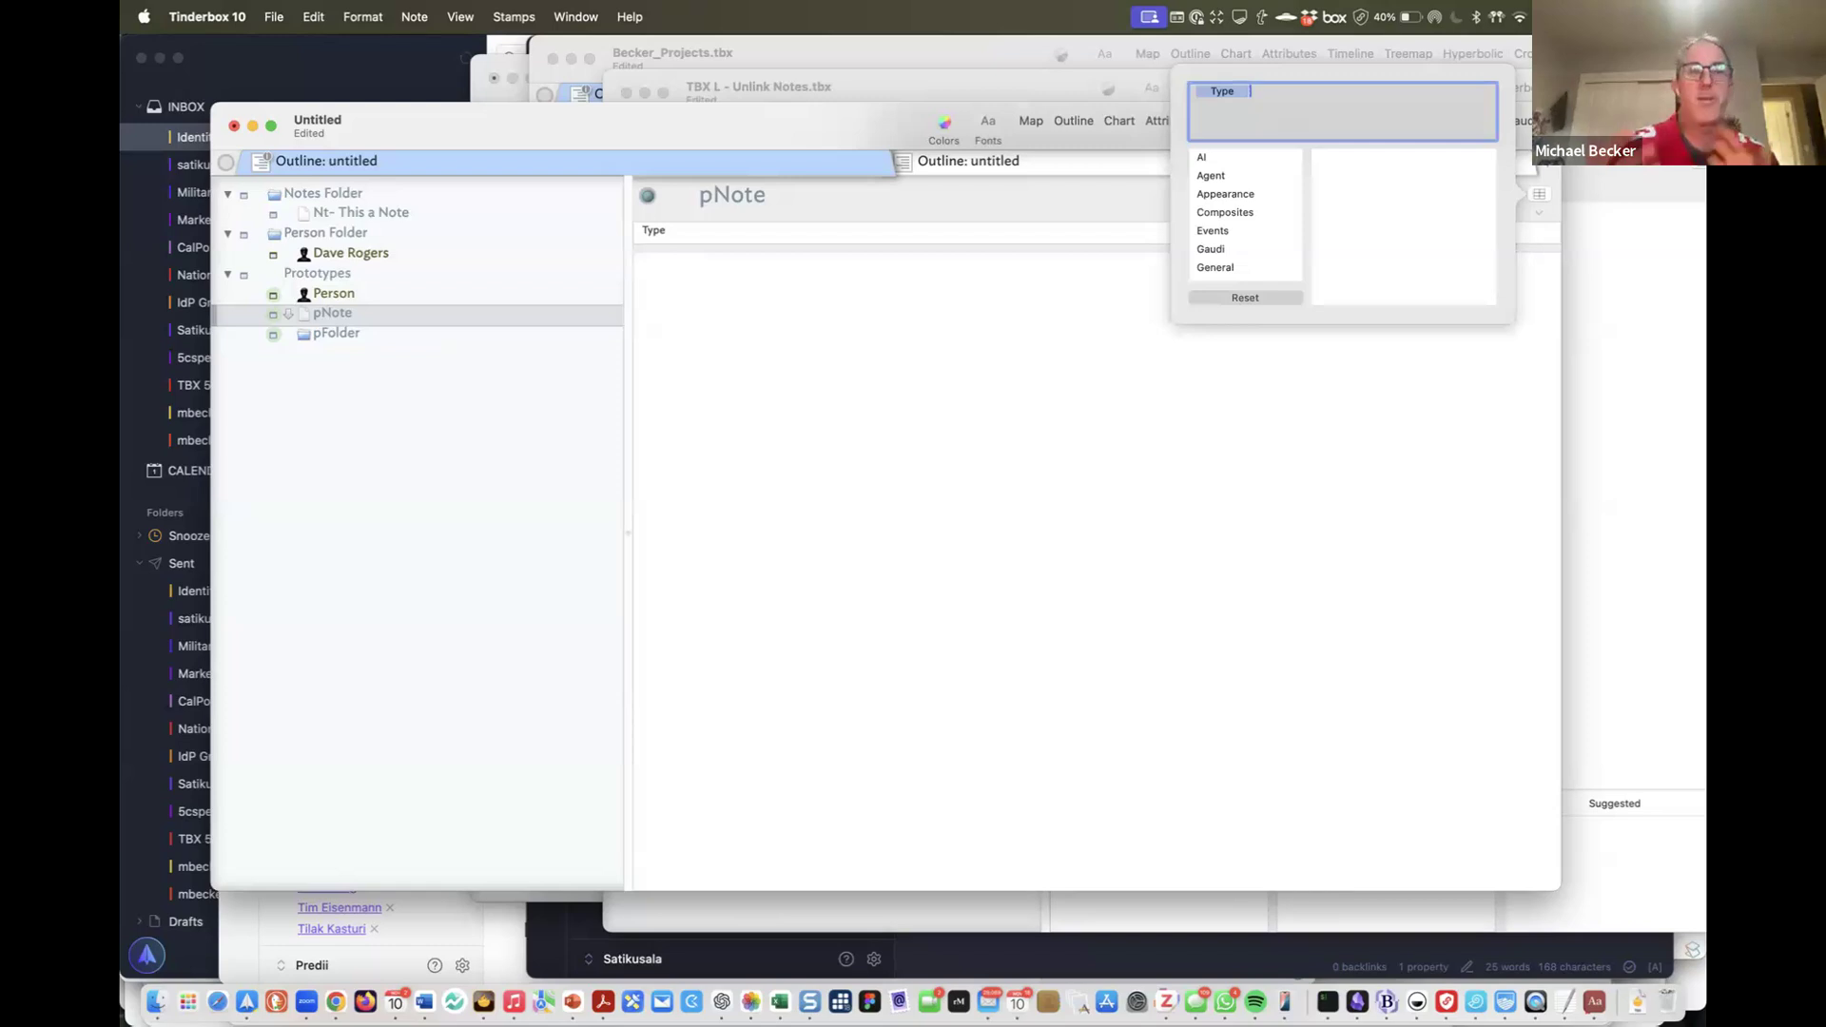
type("Term")
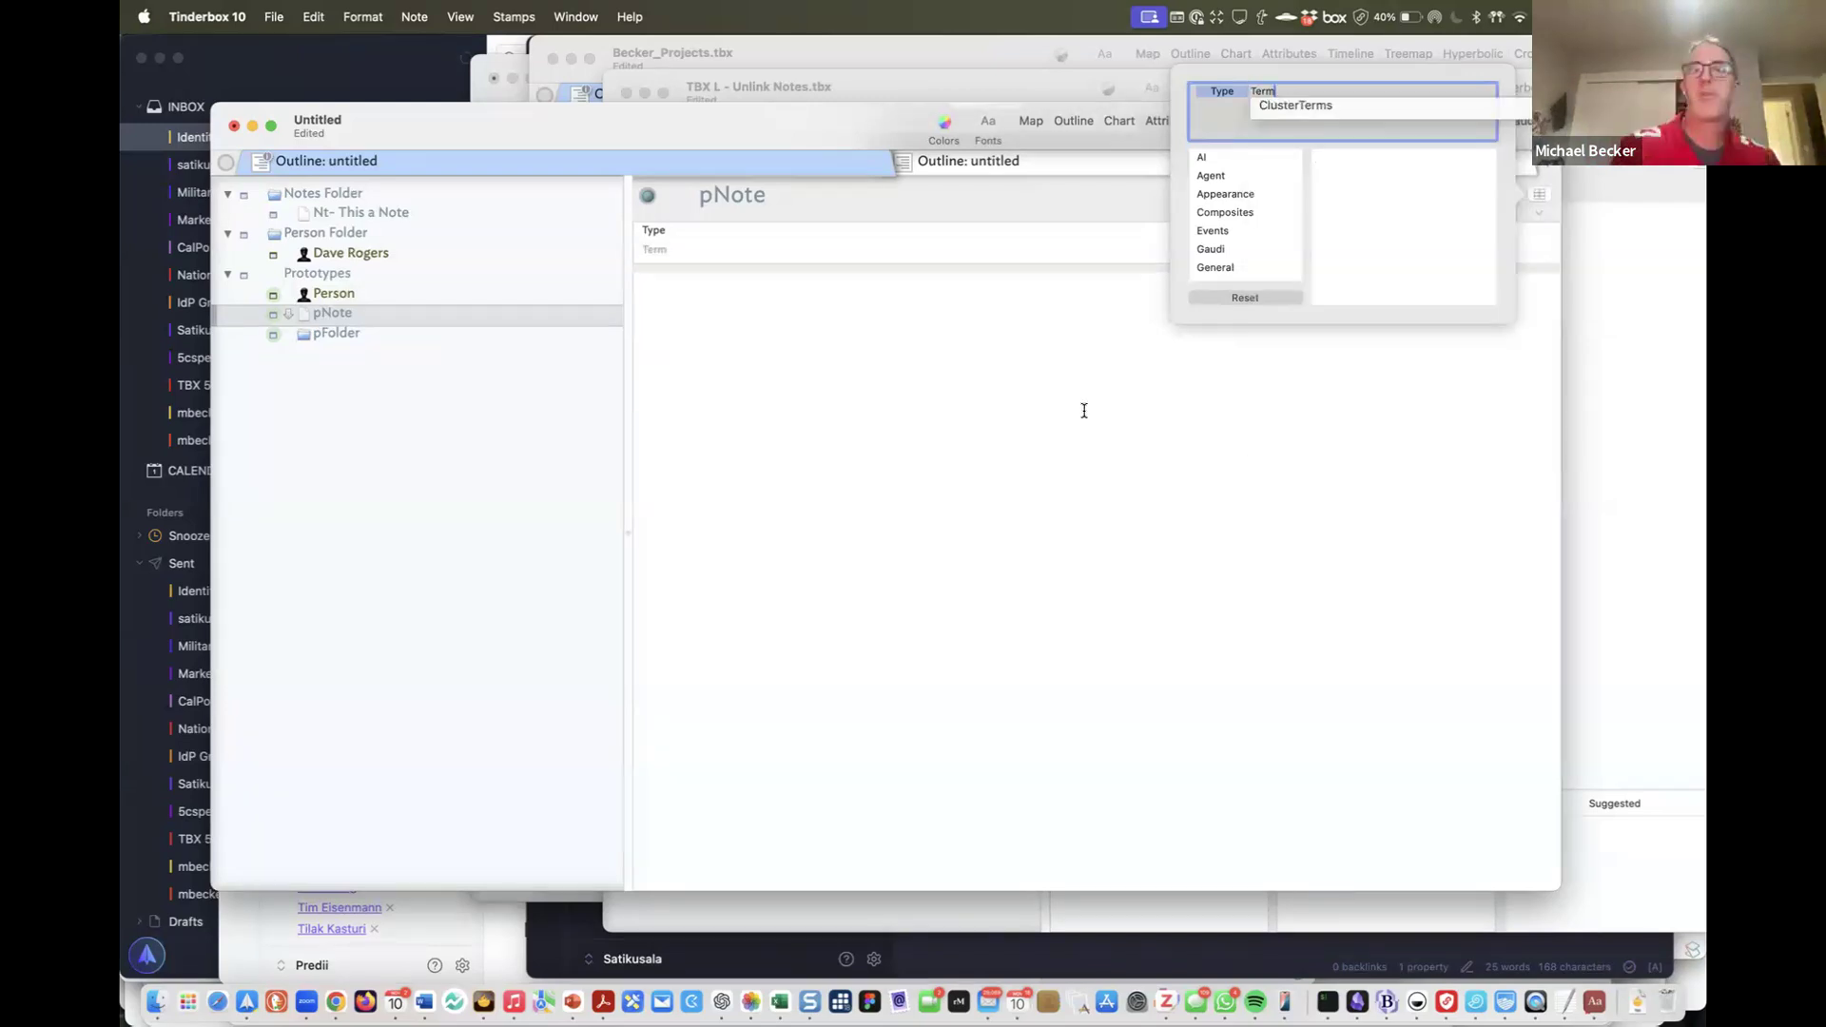
key("Return")
key("Return")
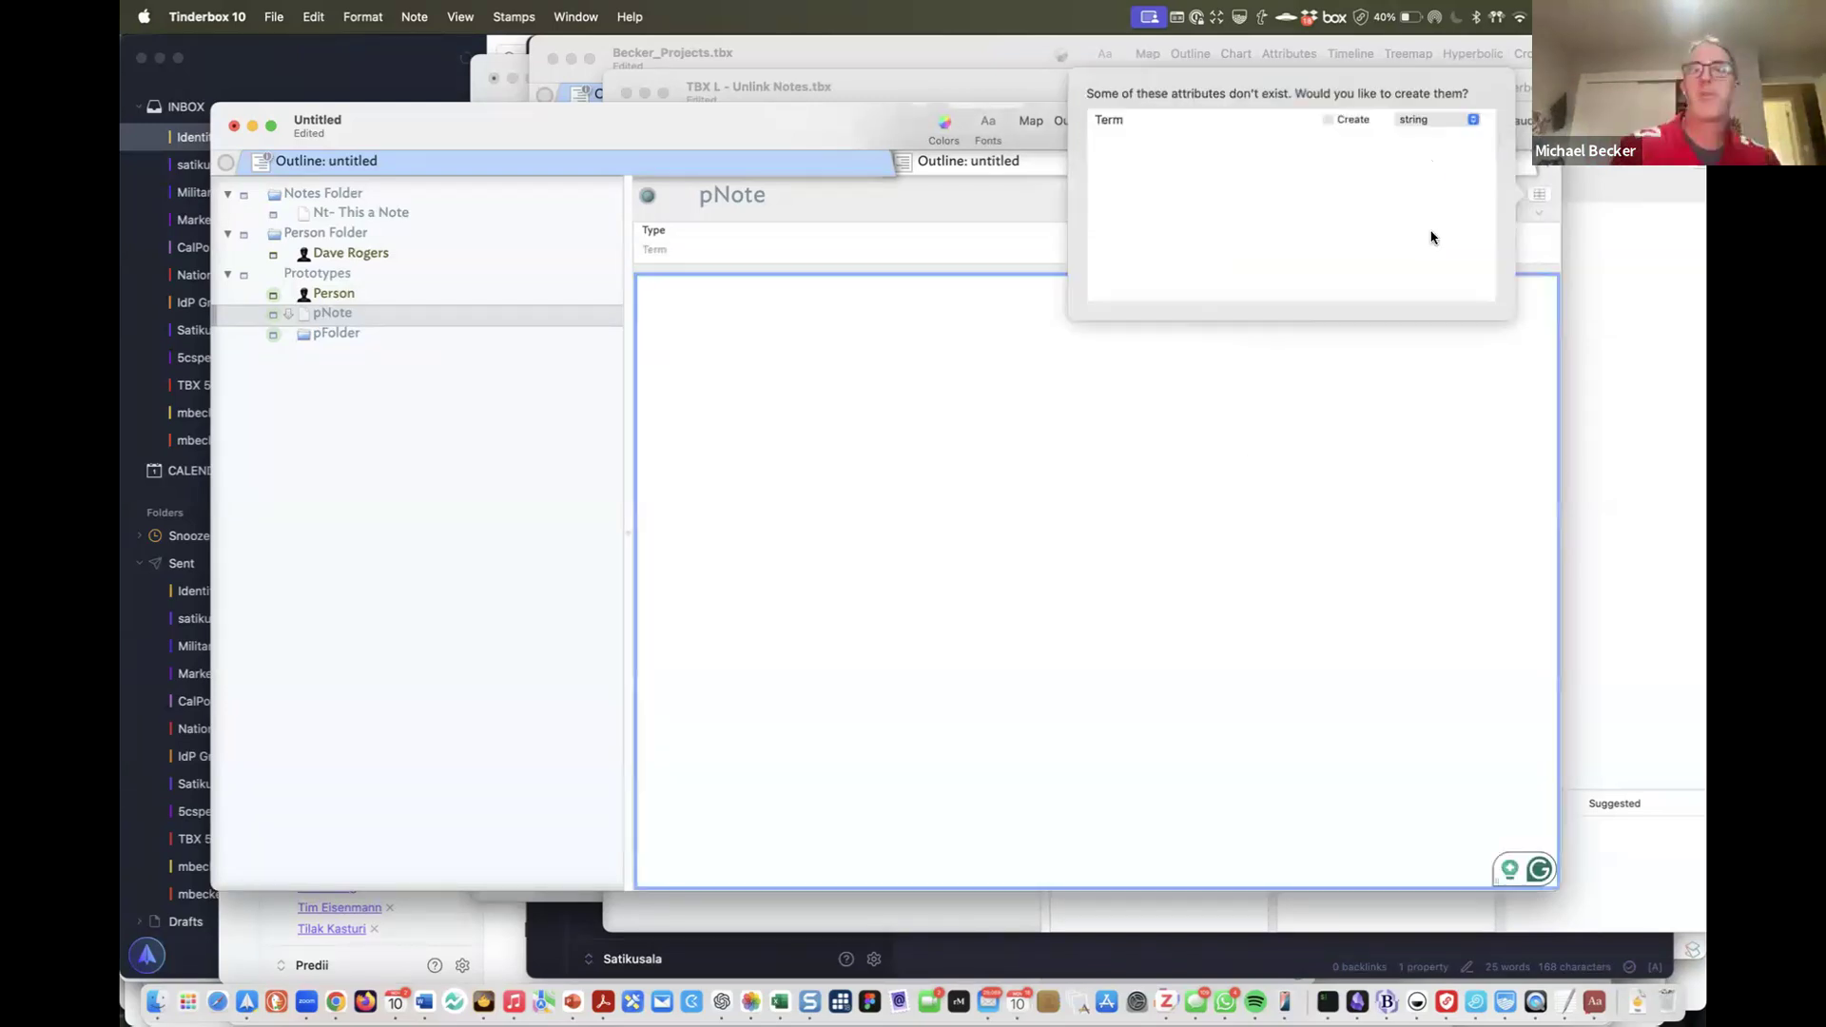
left_click(1331, 121)
left_click(1439, 121)
left_click(1417, 269)
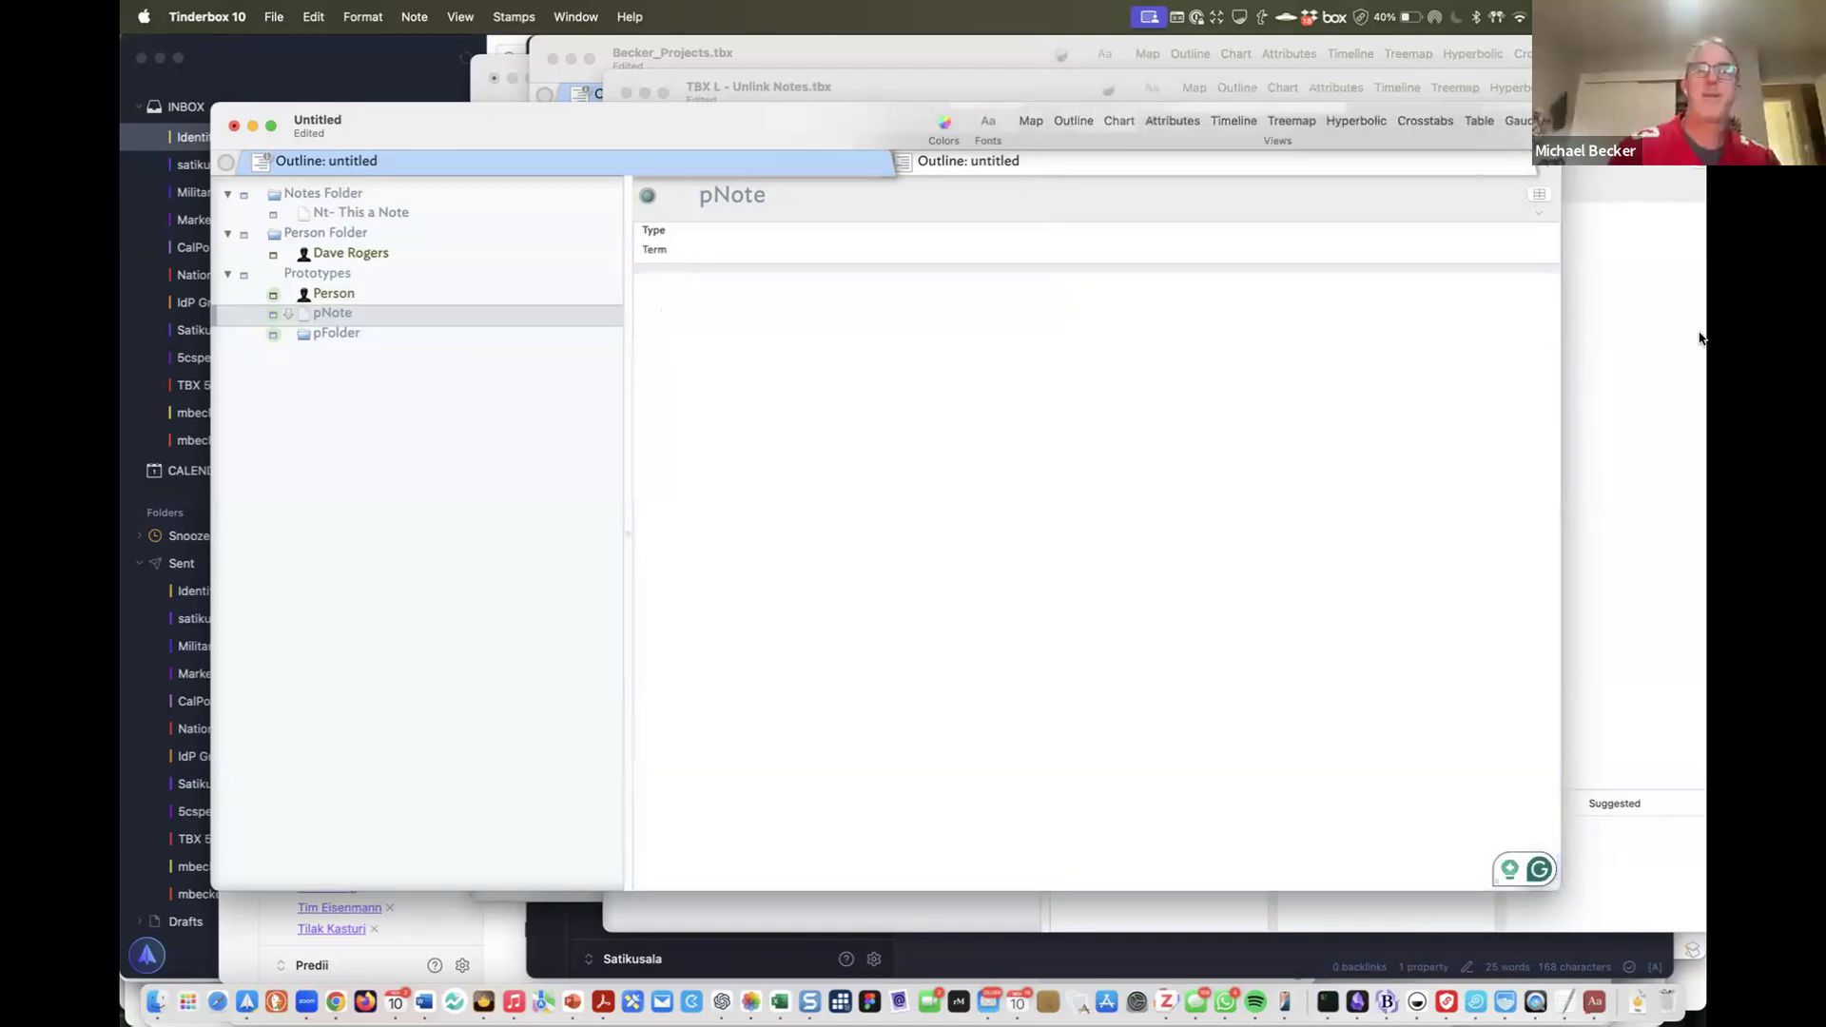
type("Prototype")
key("Return")
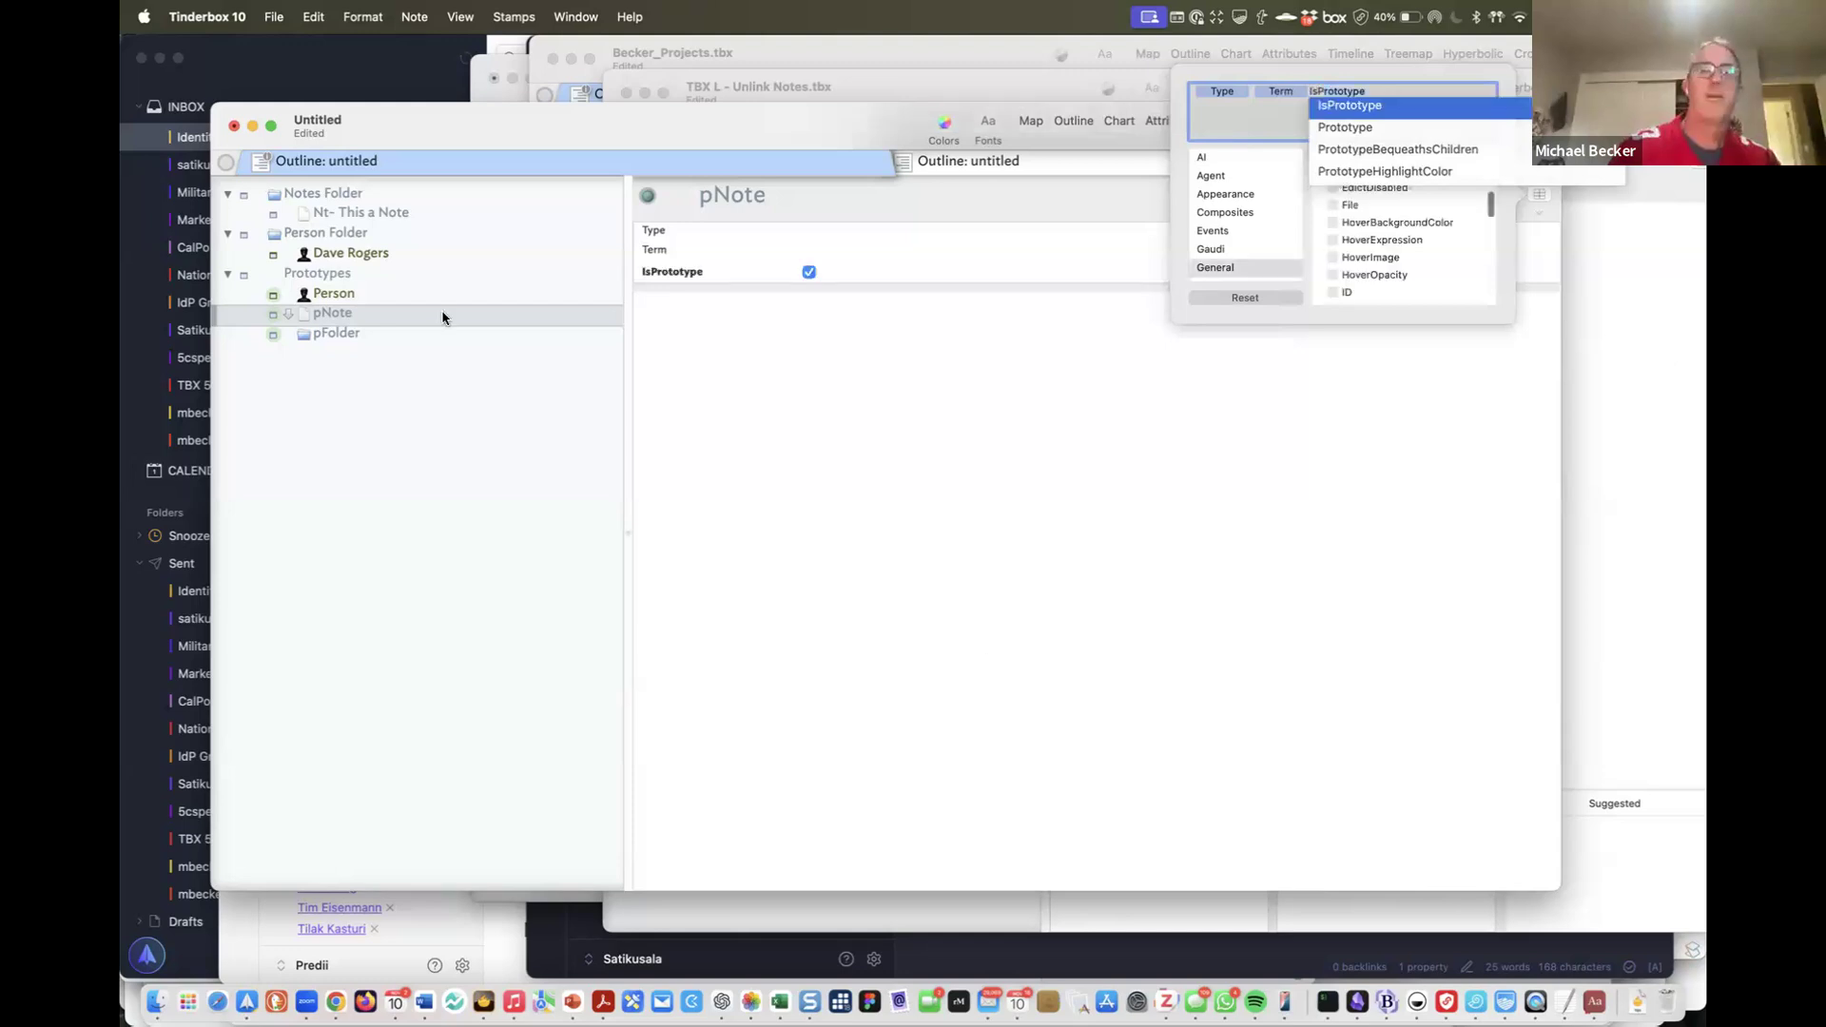
left_click(340, 299)
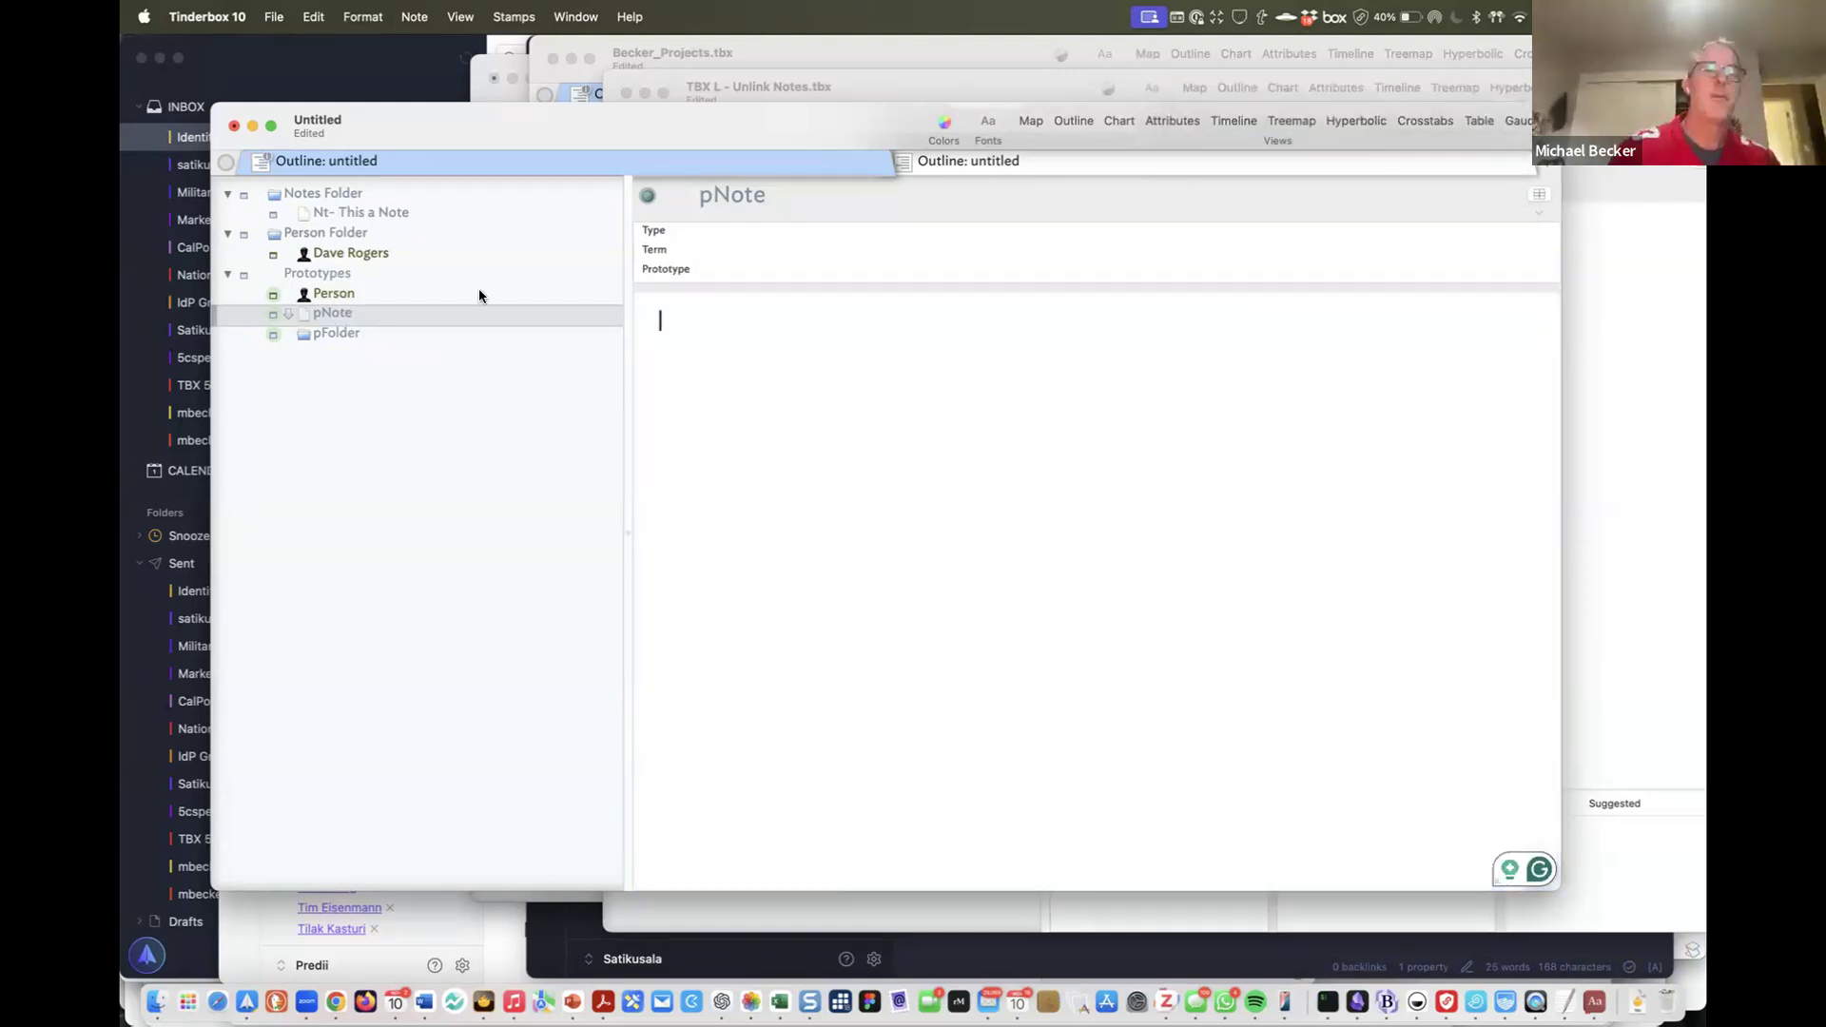
Add Prototype to Person's key attributes and drag it right under Type
key("Up")
left_click(1540, 195)
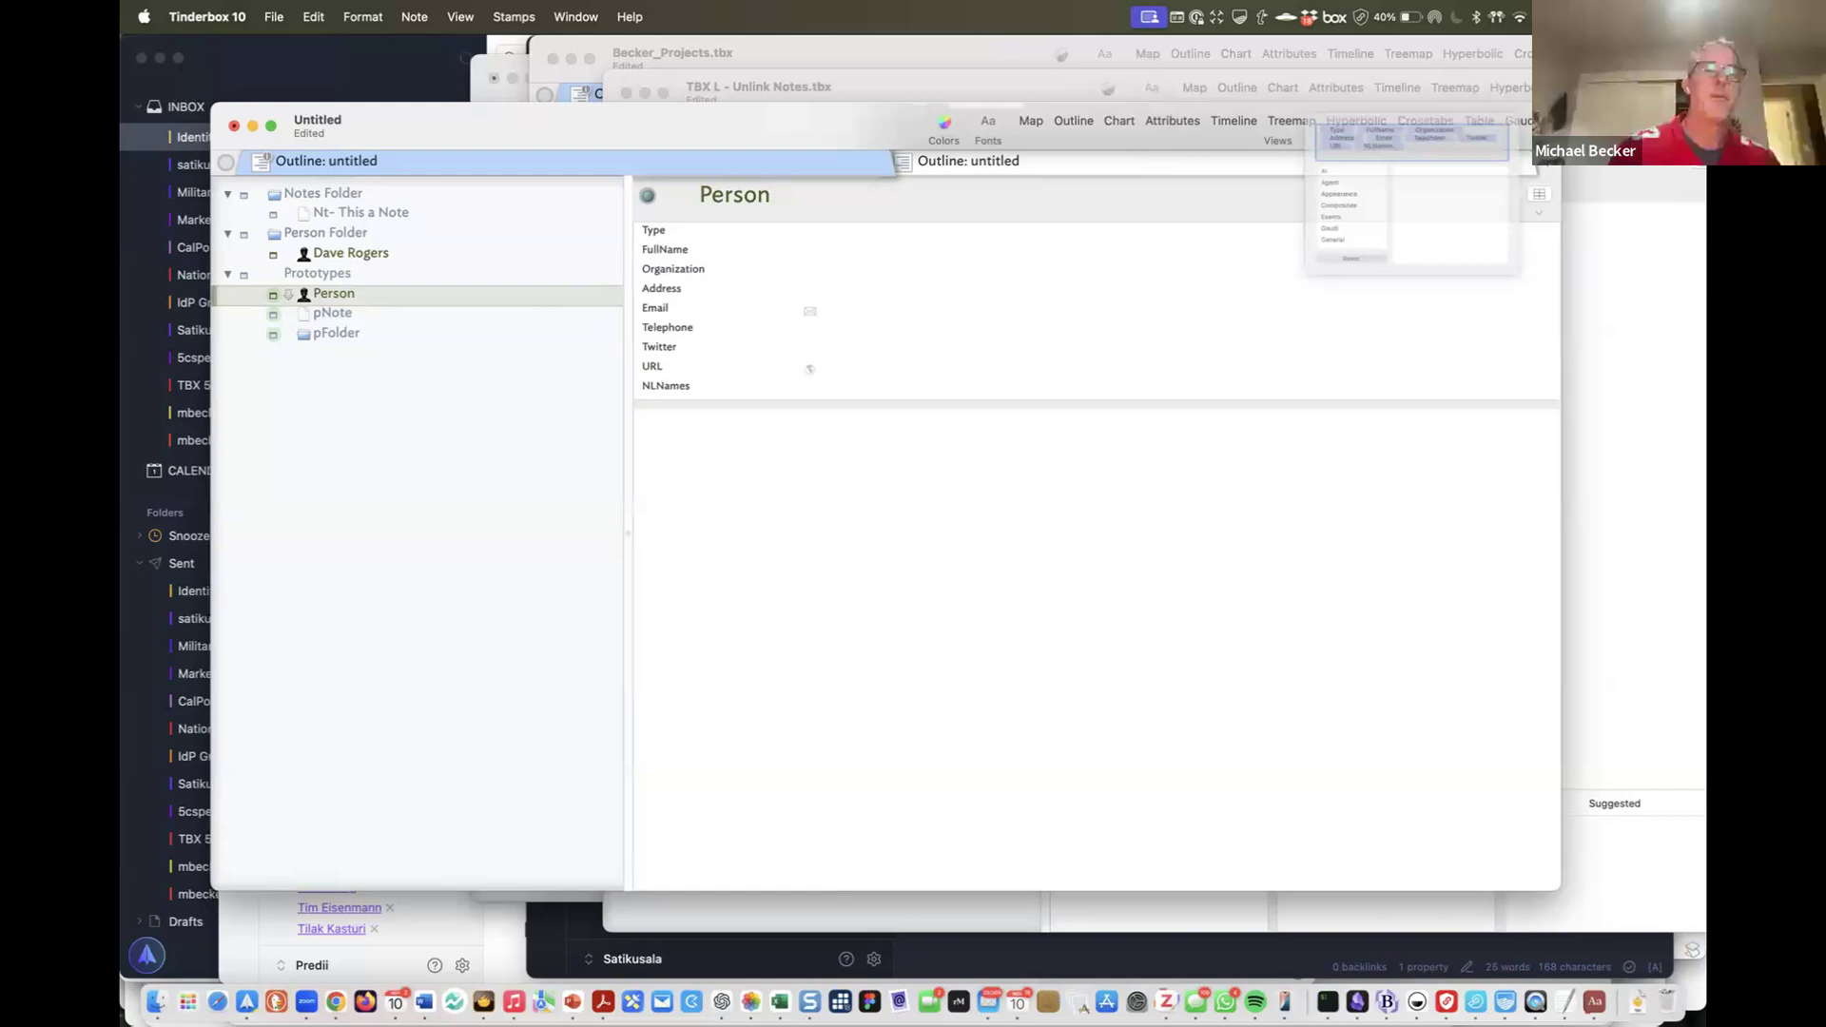
type("Prototype")
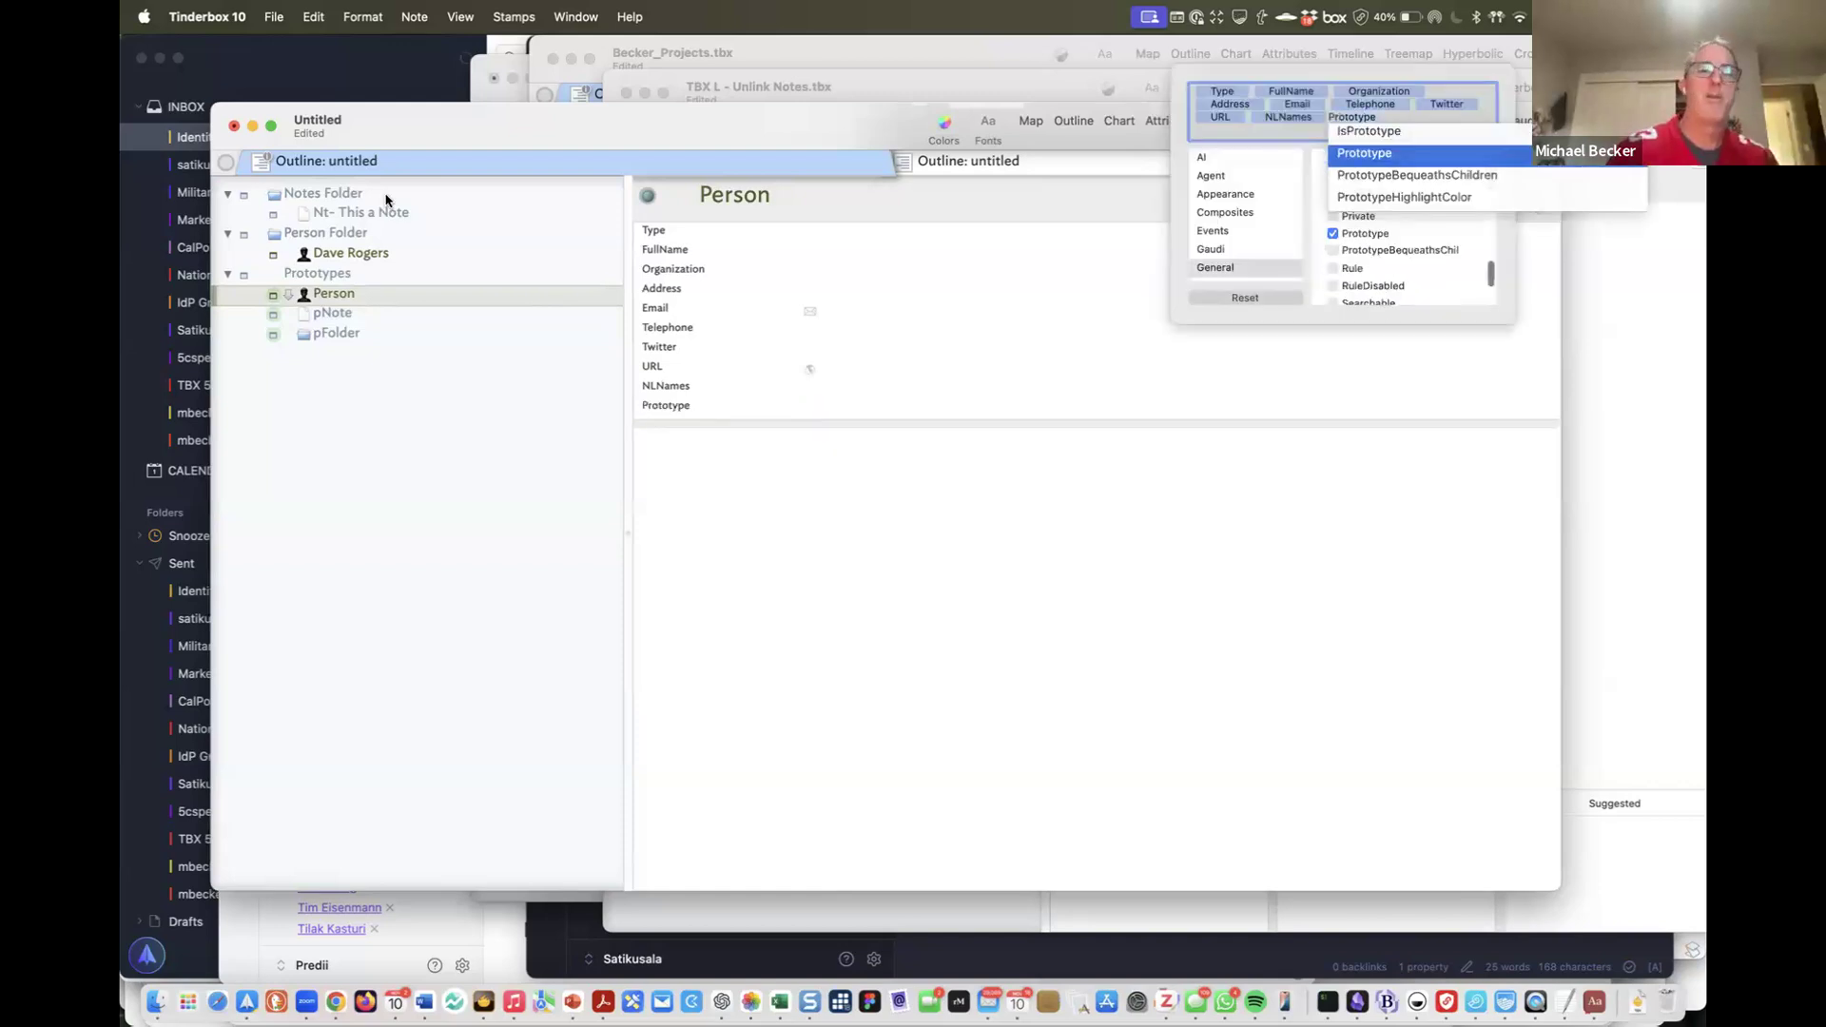
key("Return")
left_click(700, 430)
left_click(718, 404)
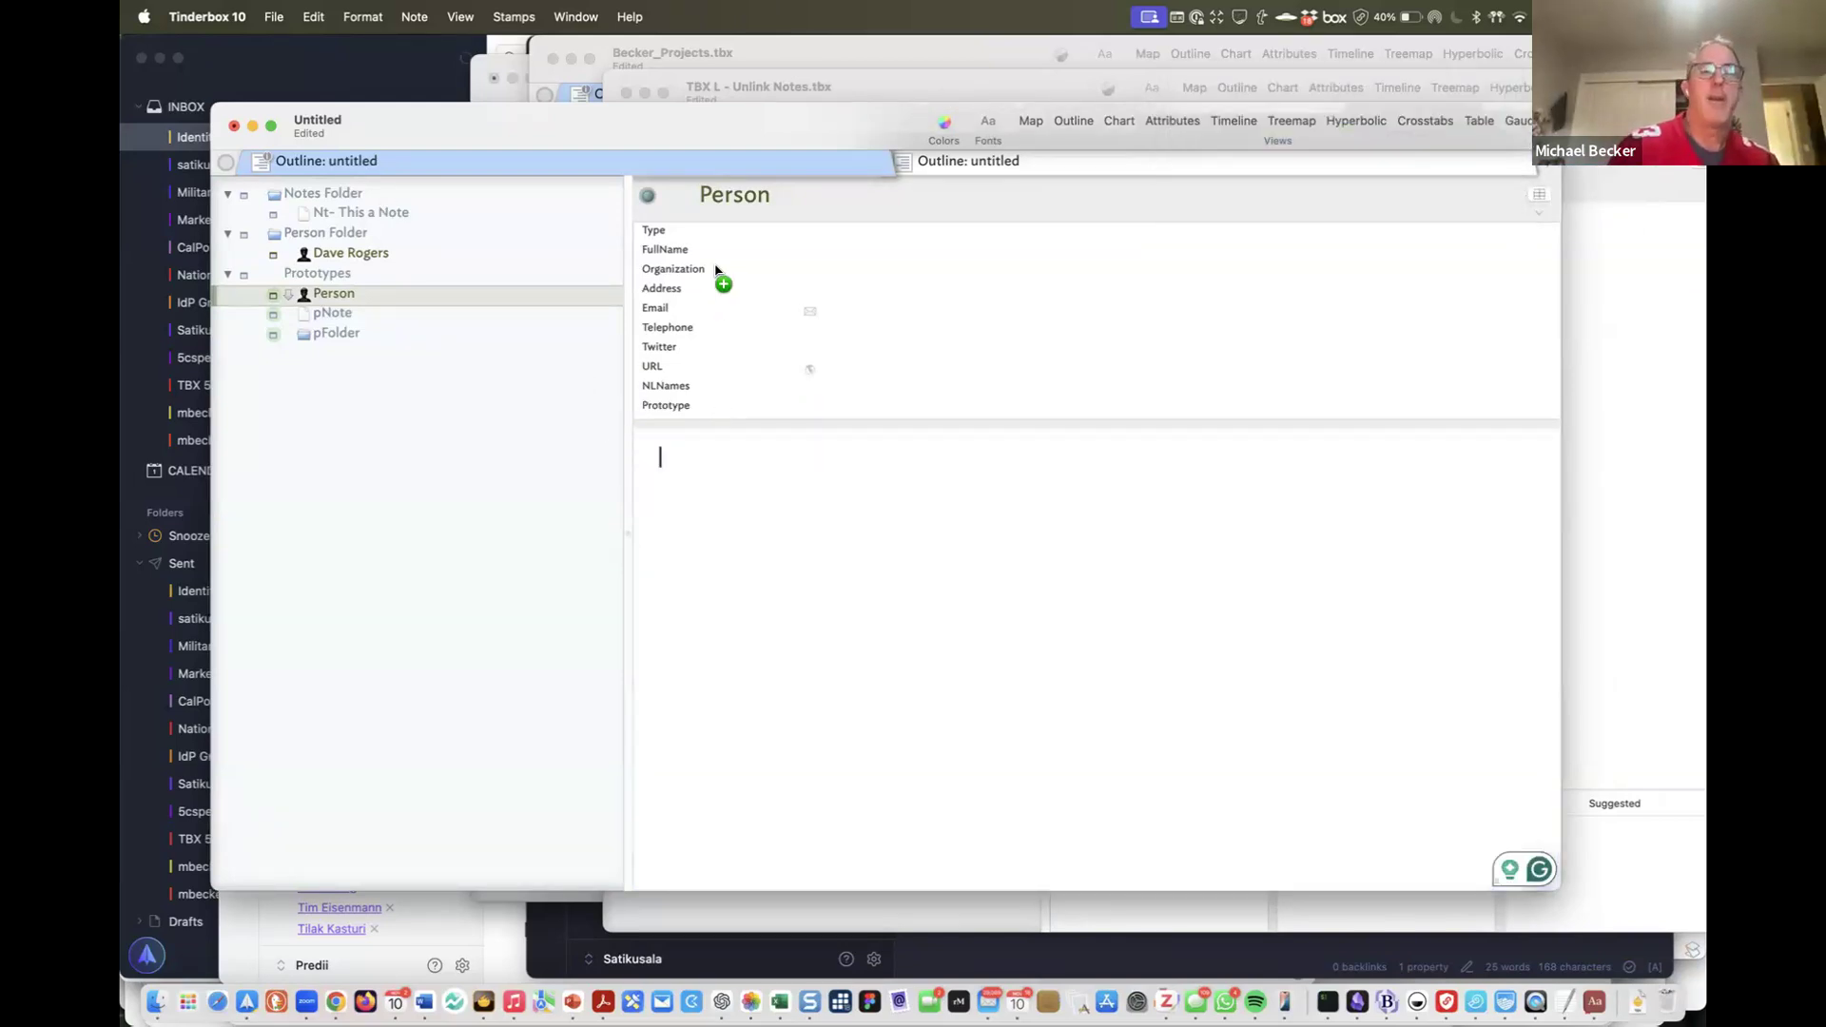
left_click_drag(714, 233, 1239, 232)
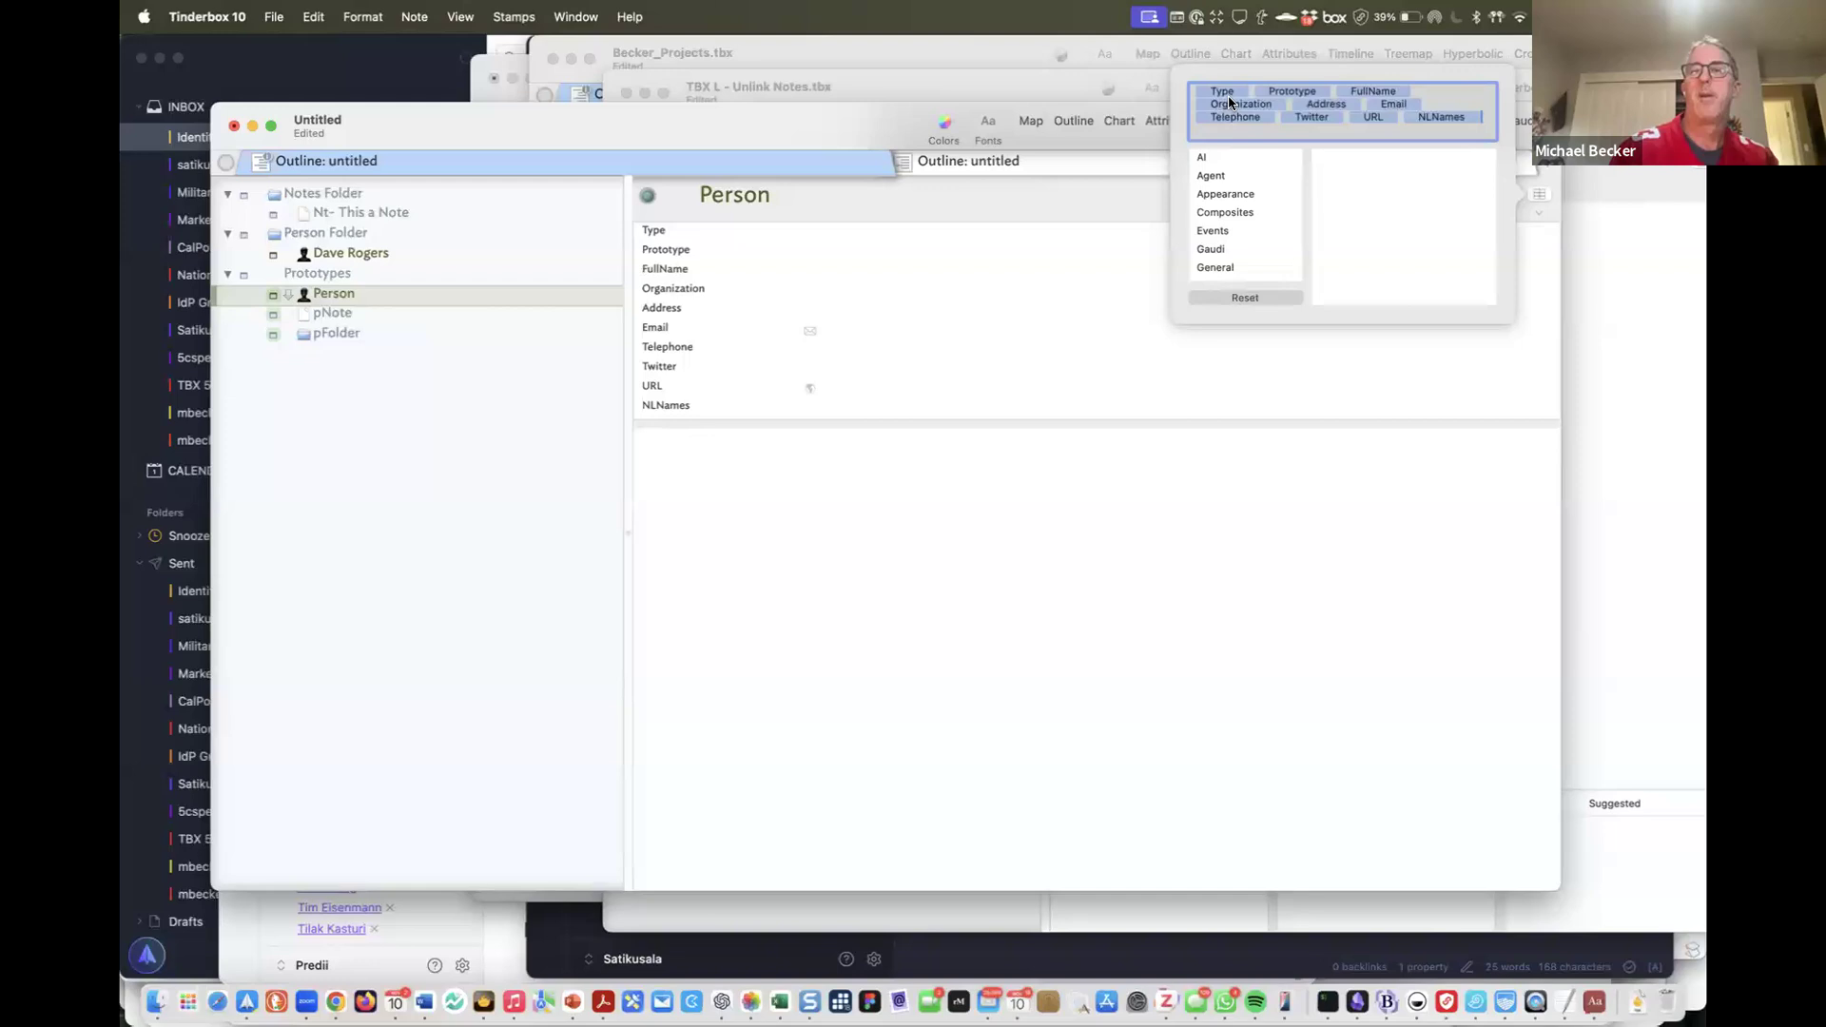
Switch to the Unlink Notes document and back to the untitled document
left_click(1664, 270)
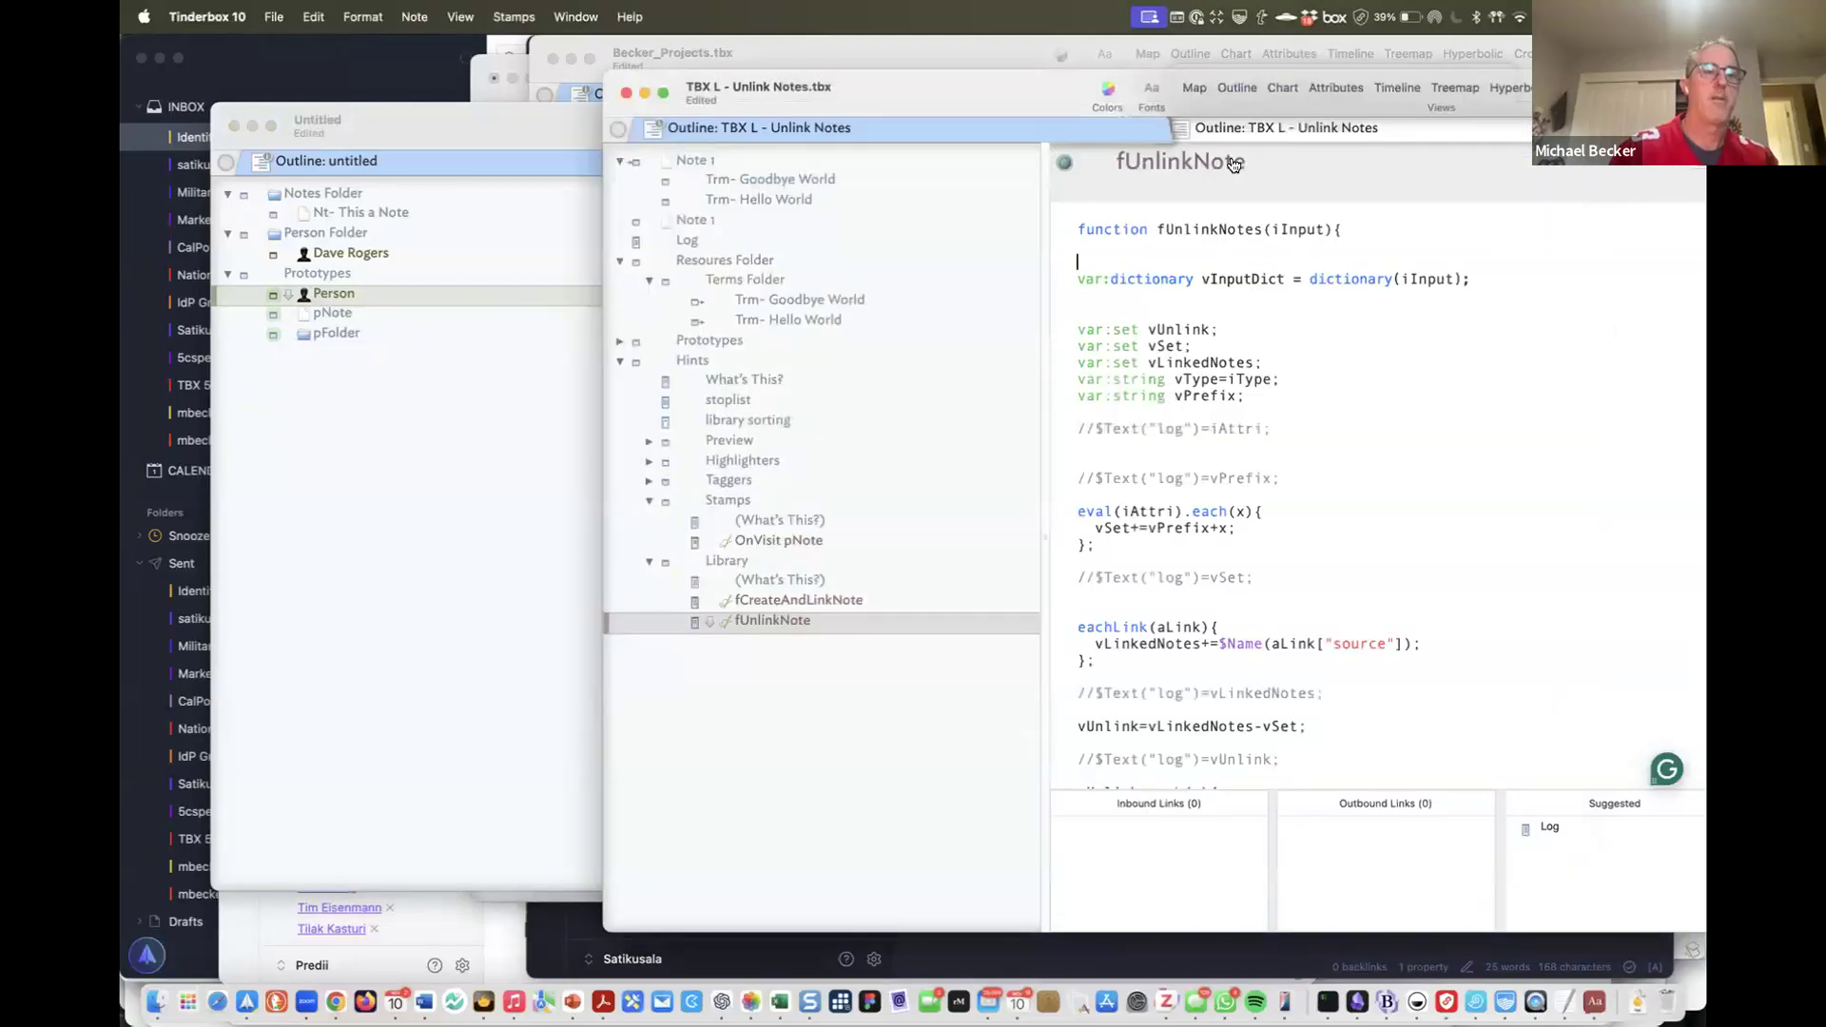
key("super+Tab")
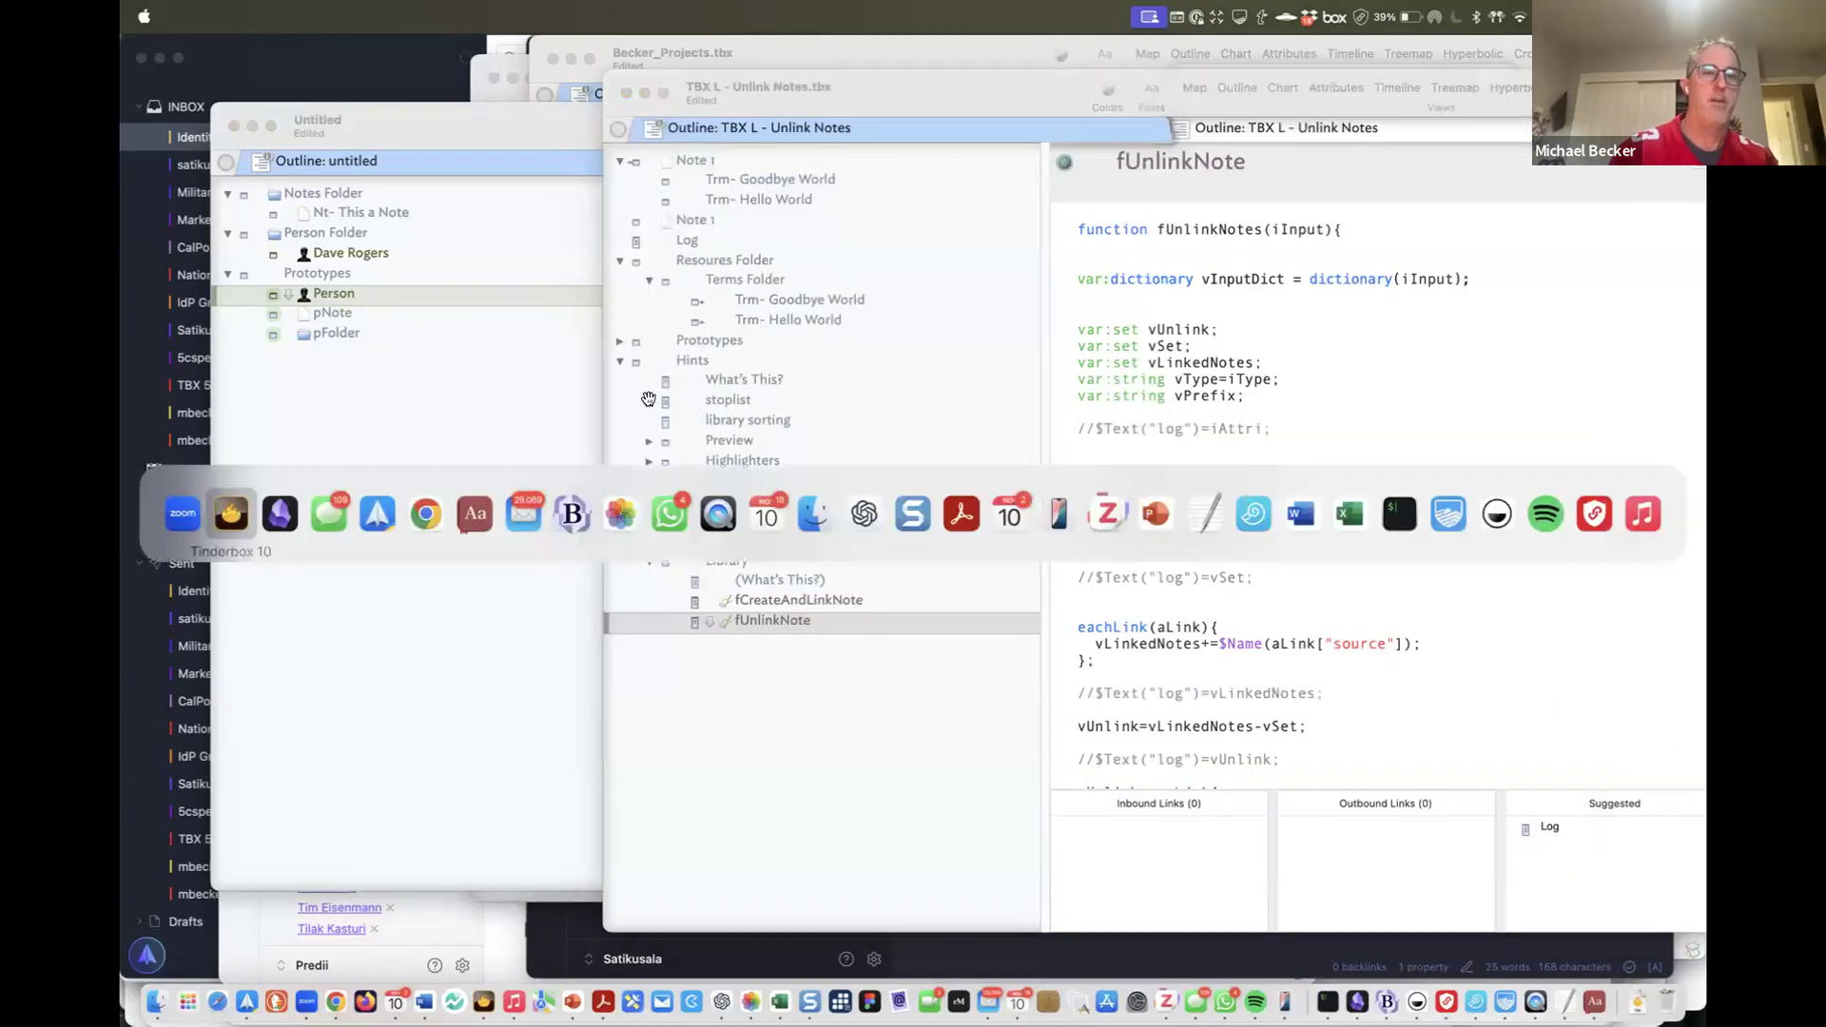
key("super+grave")
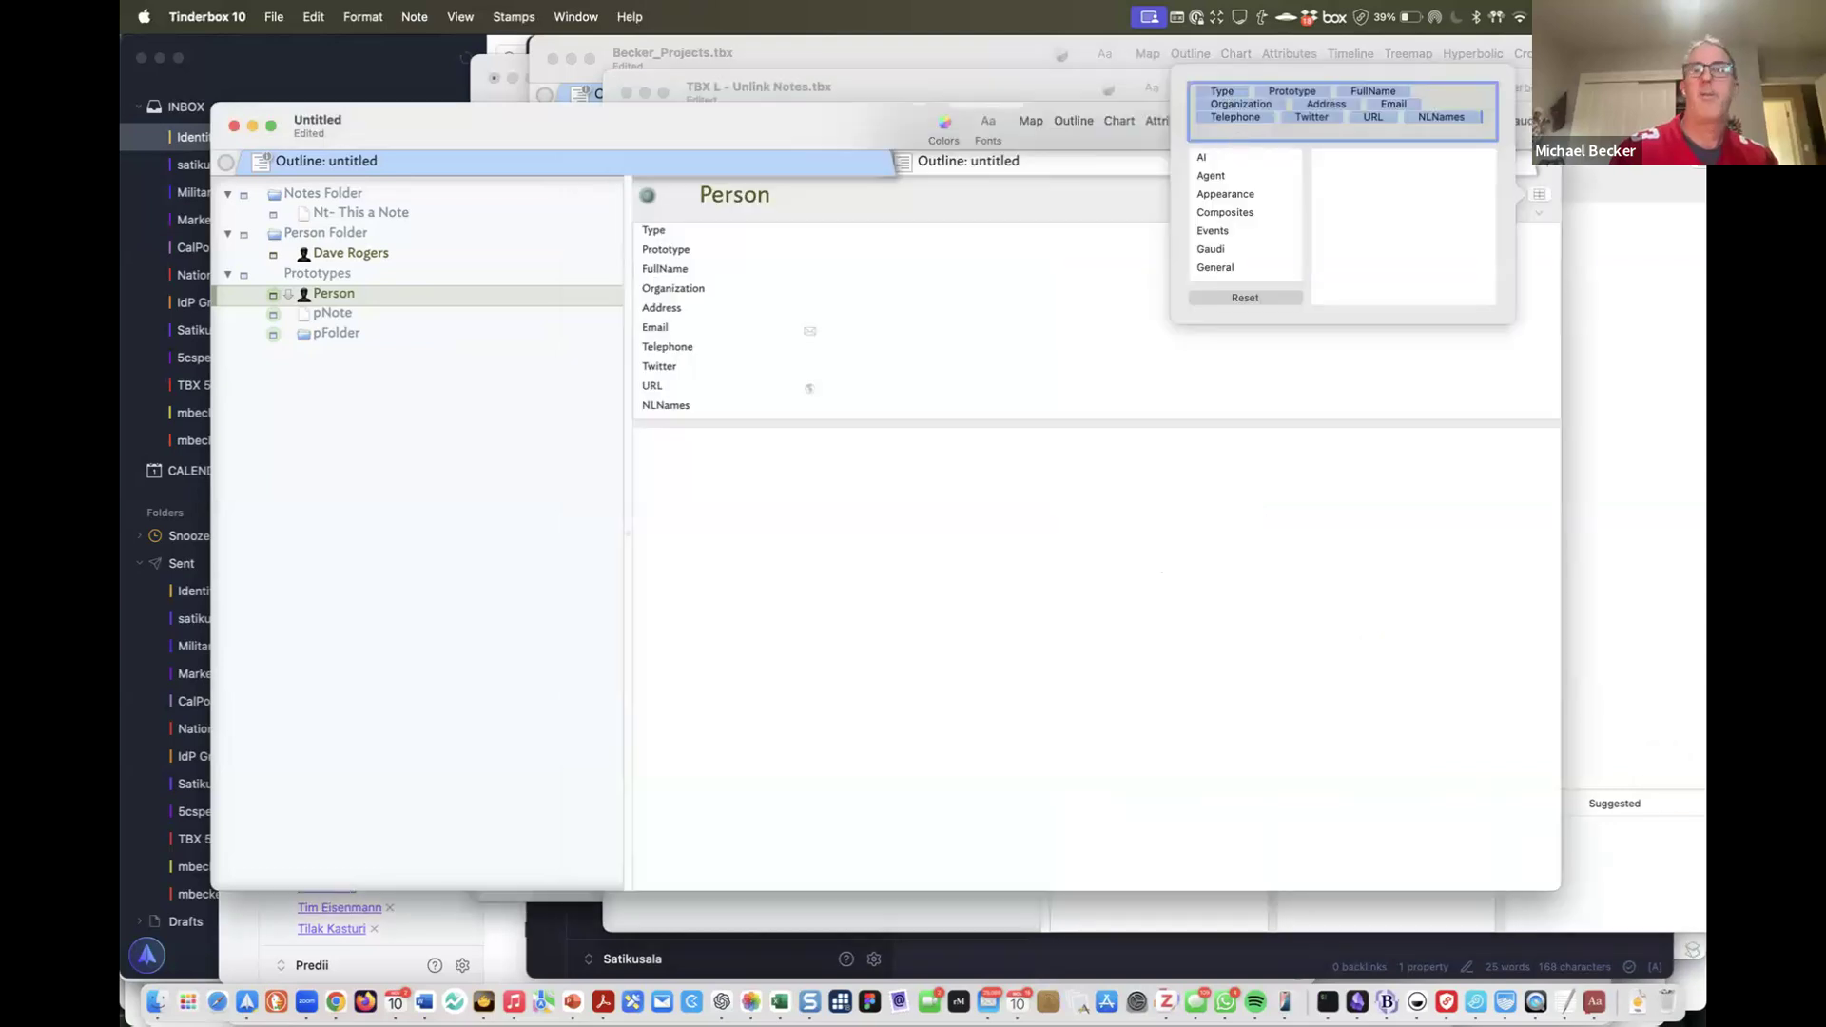
Add Term to the Person prototype's key attributes
left_click(1223, 92)
key("Right")
type("Term")
left_click(1044, 453)
left_click(361, 251)
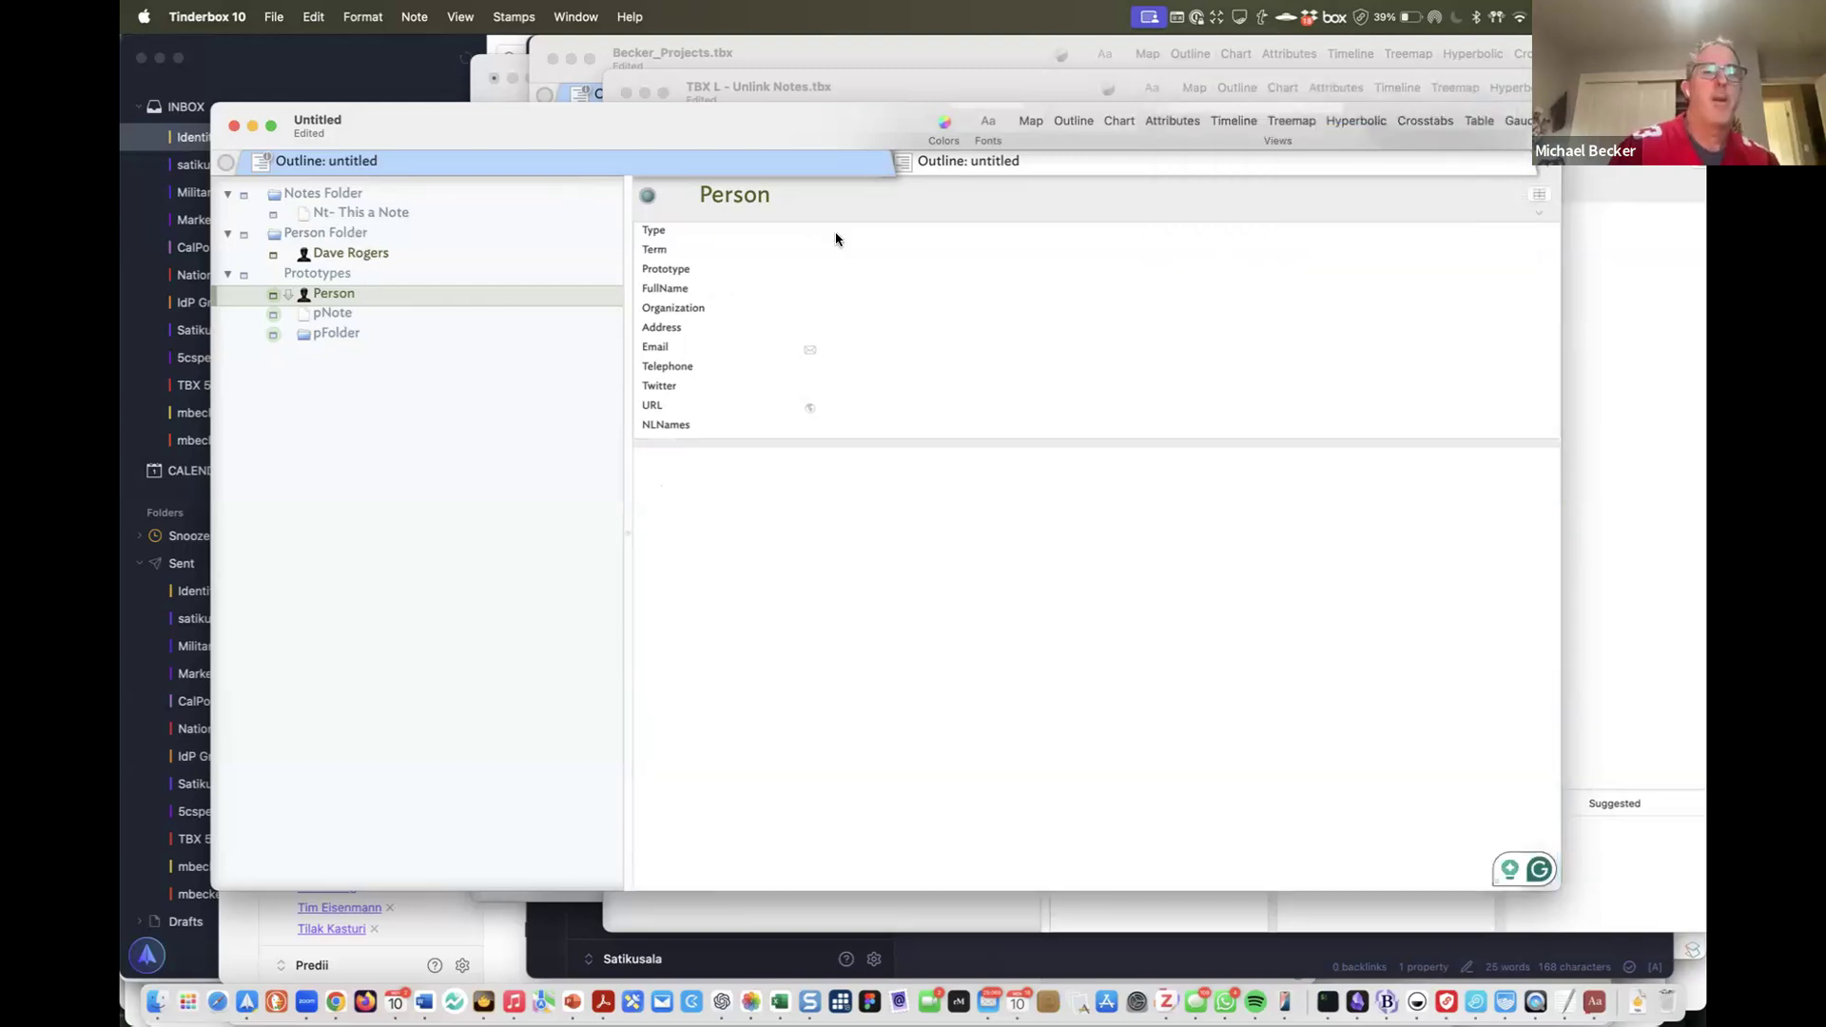
Set Nt- This a Note's Term to Privacy;Identity
key("Up")
key("Up")
key("Up")
key("Up")
left_click(854, 250)
type("Privacy;Identity")
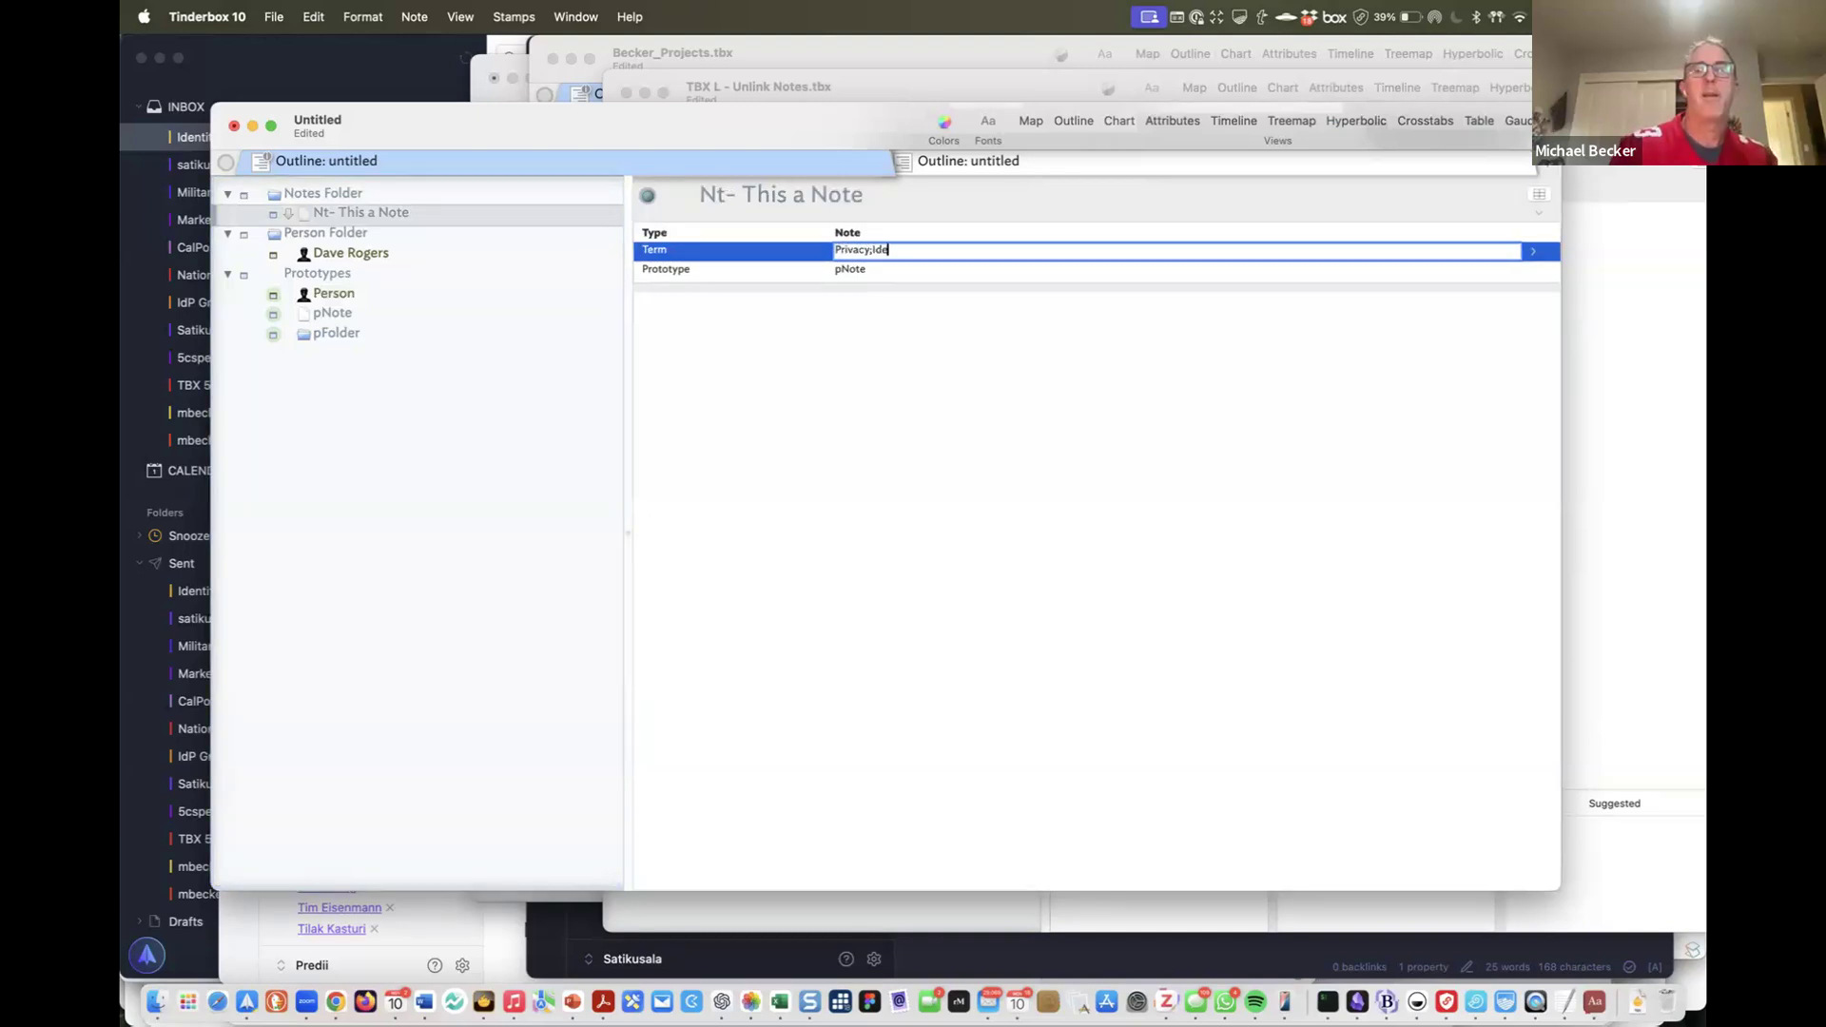
Set the person note's Term to Cool Dude
left_click(315, 251)
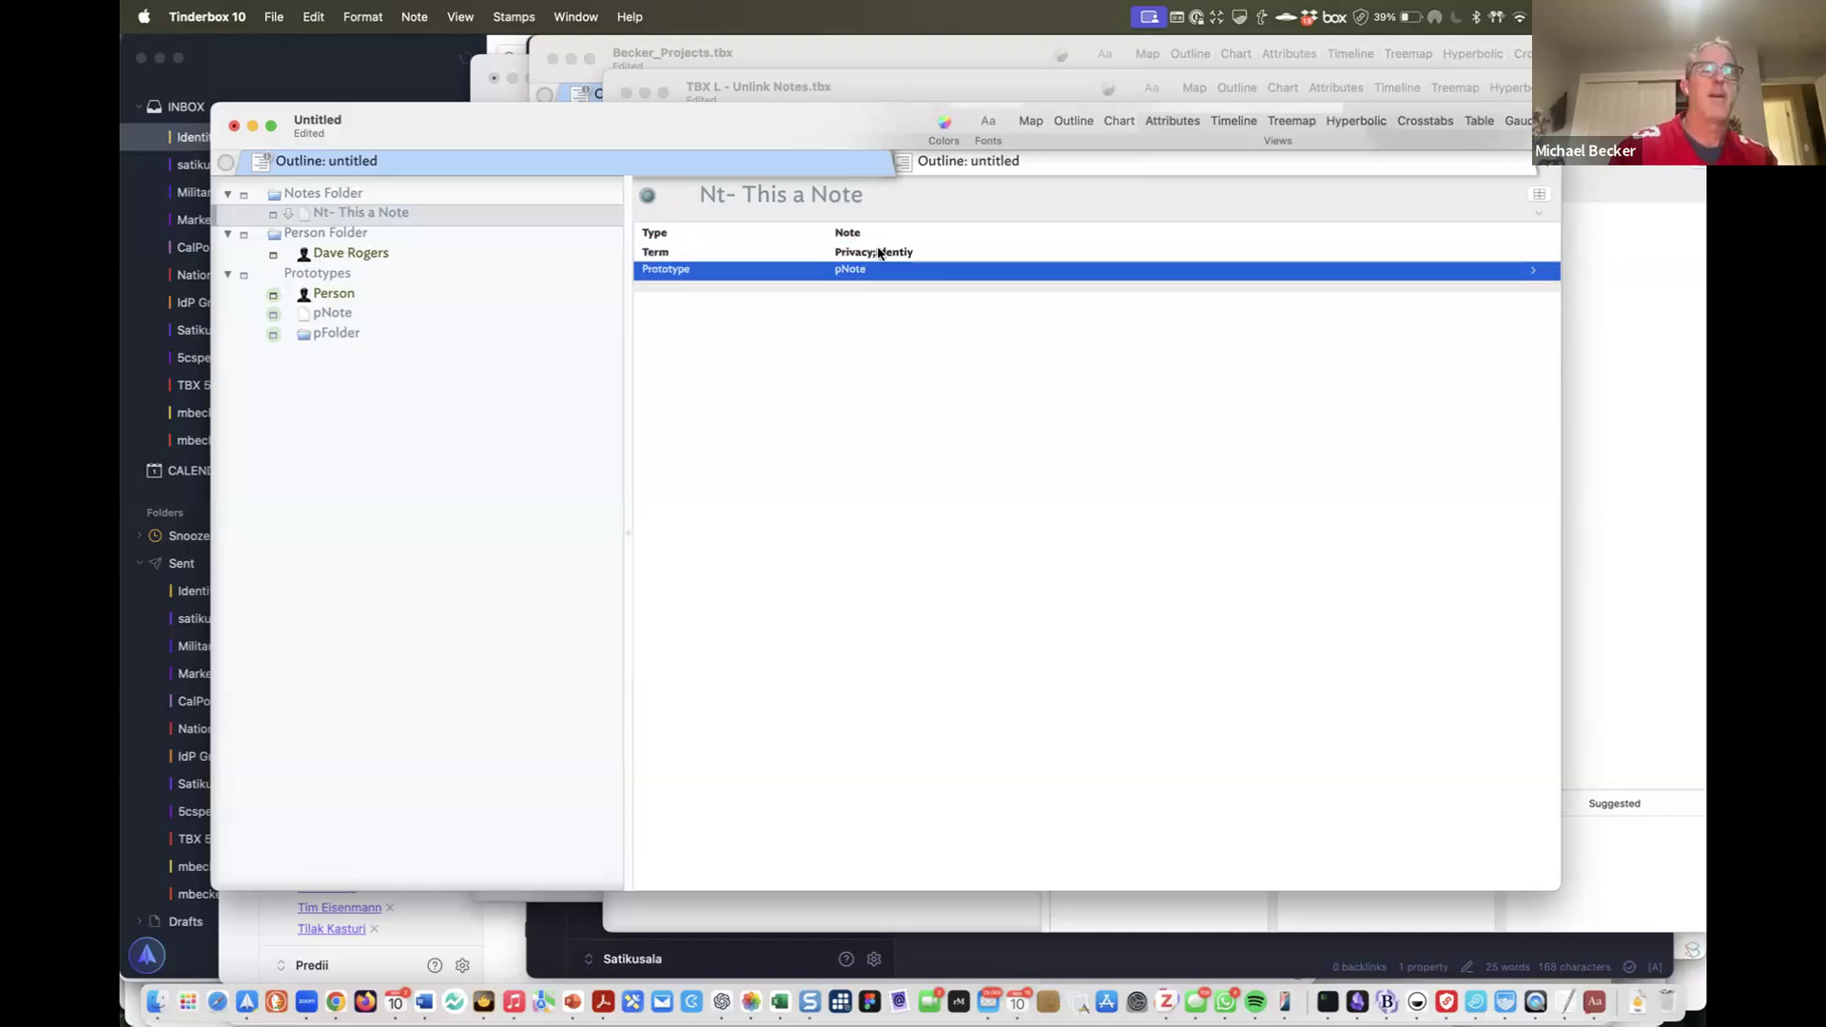
left_click(878, 250)
type("ool")
key("BackSpace")
key("BackSpace")
key("BackSpace")
type("c")
key("BackSpace")
type("C")
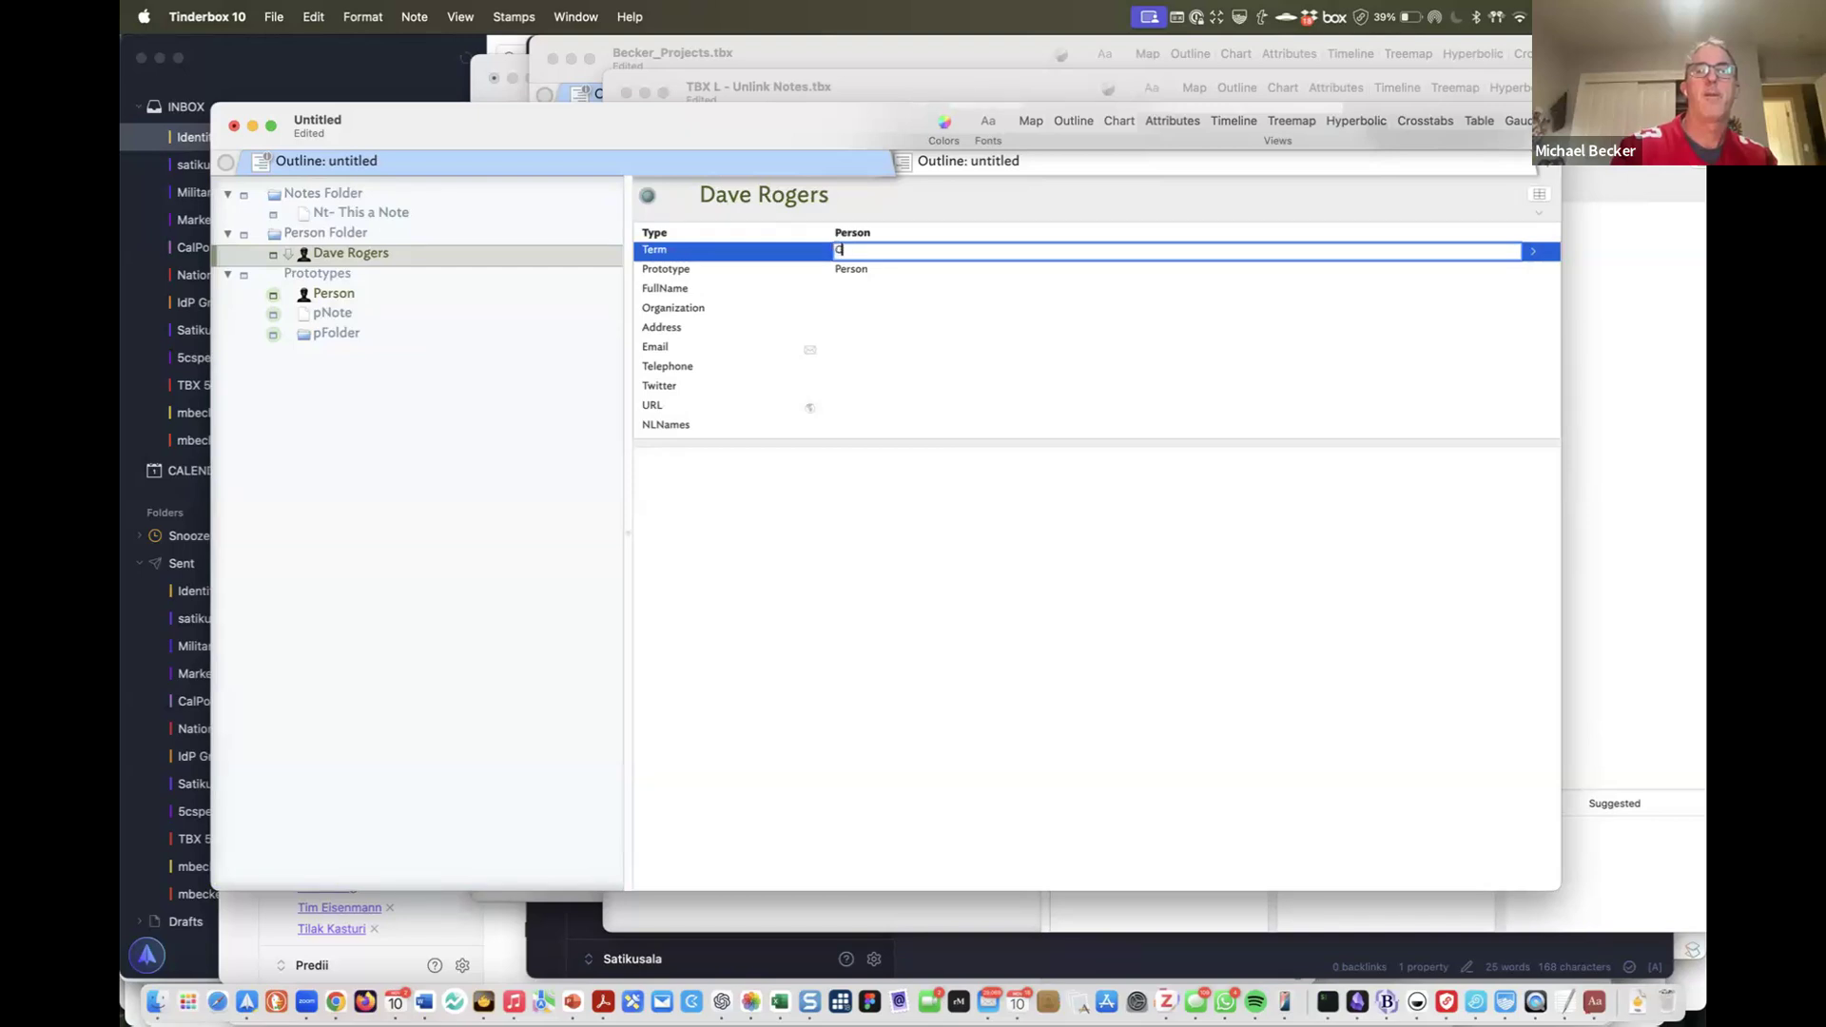
type("ool Dude")
key("Return")
left_click(877, 252)
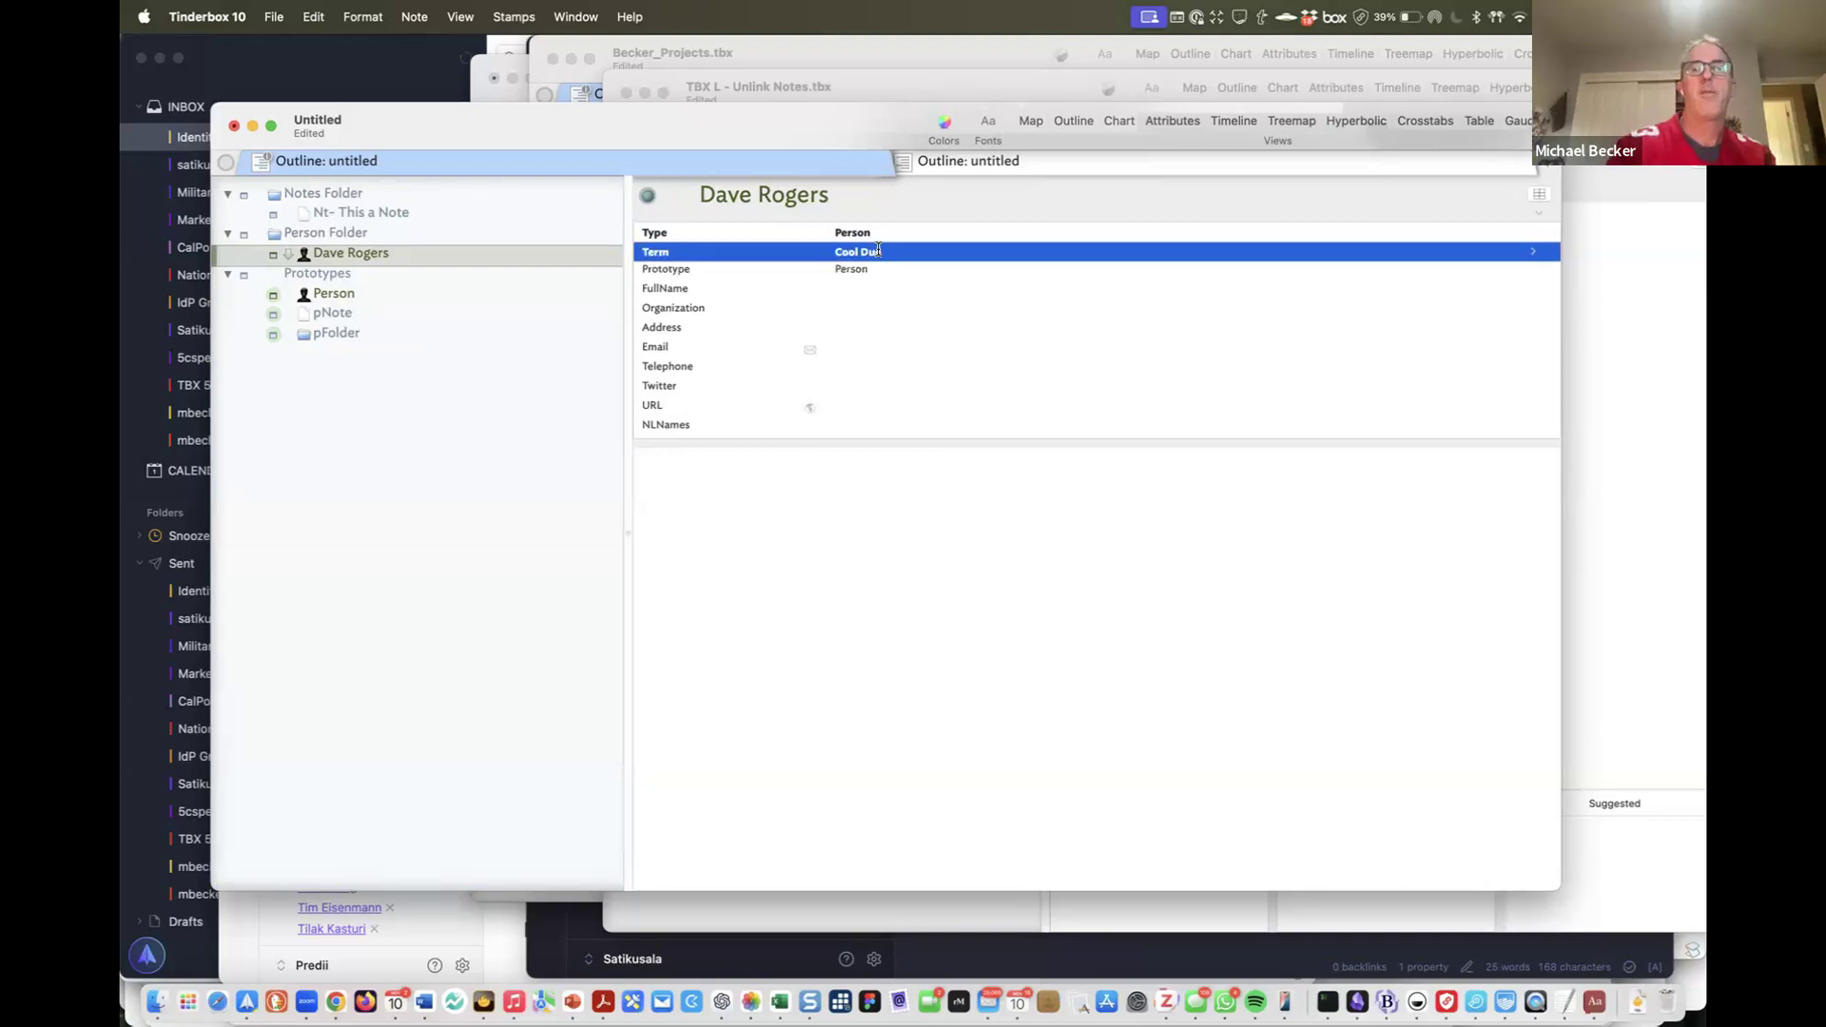
key("Return")
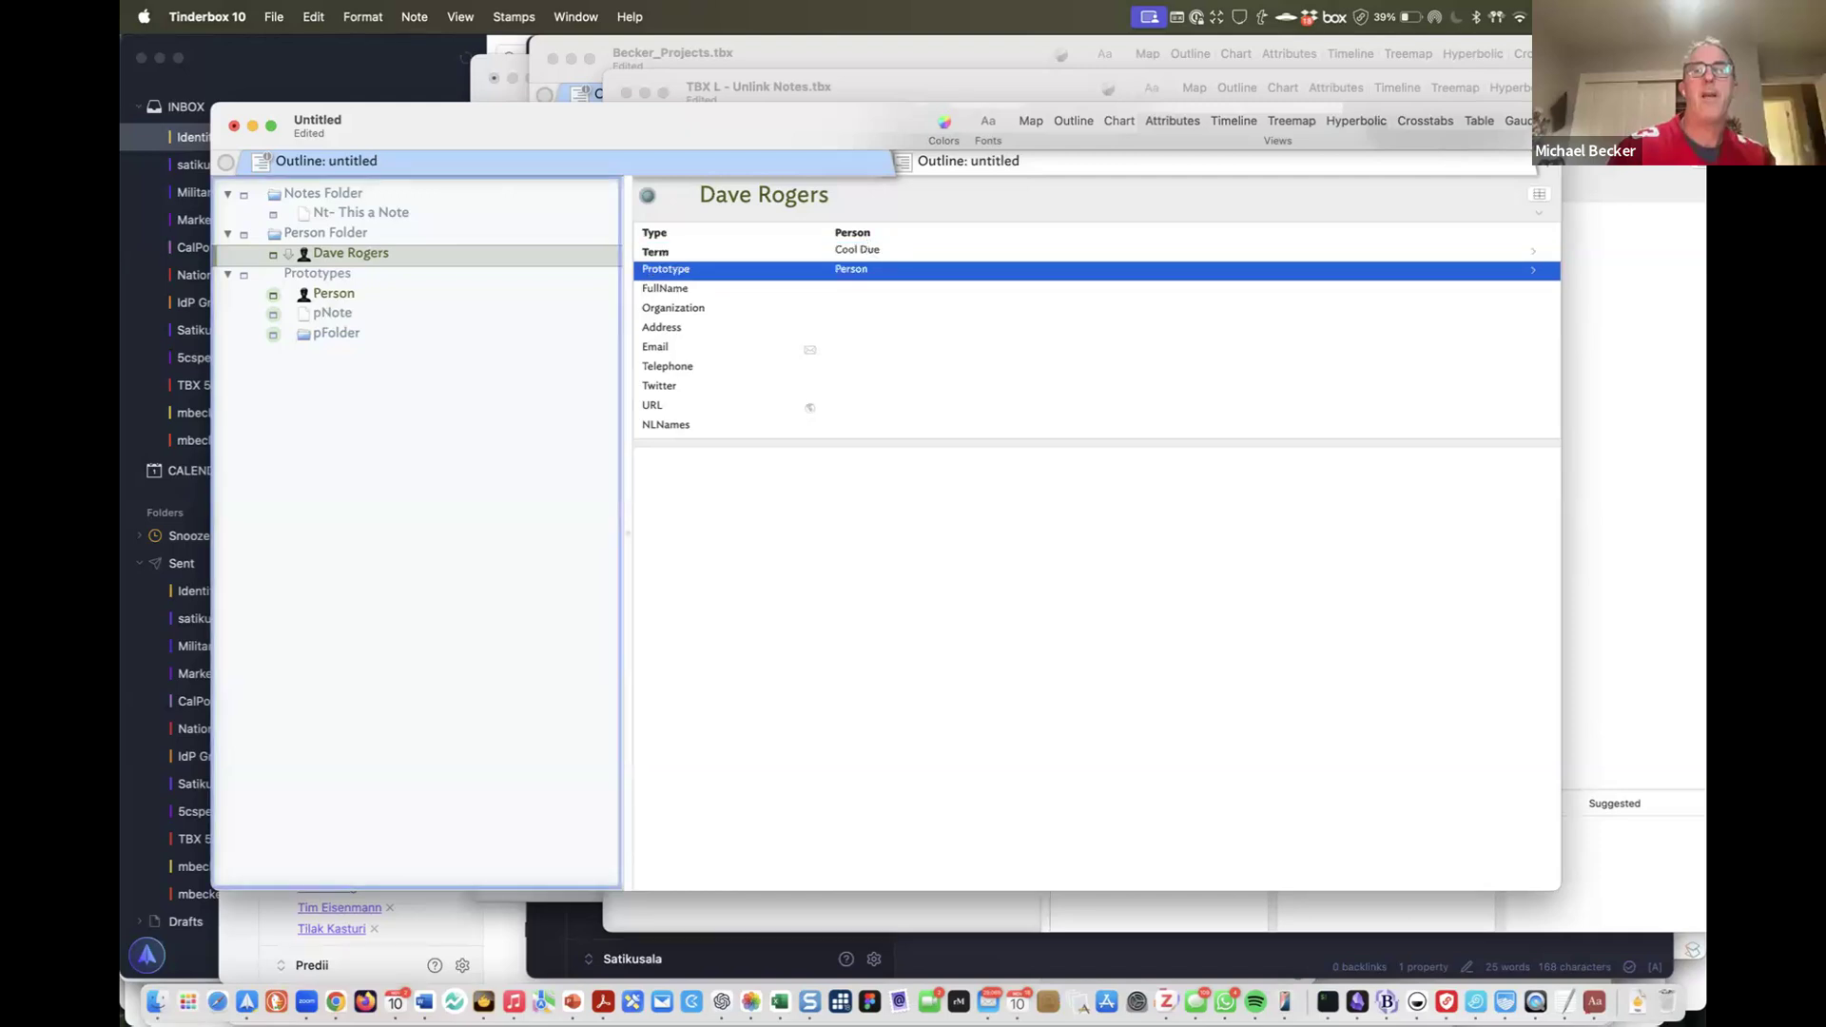
key("shift+Tab")
key("BackSpace")
type("Cool Dude")
key("Tab")
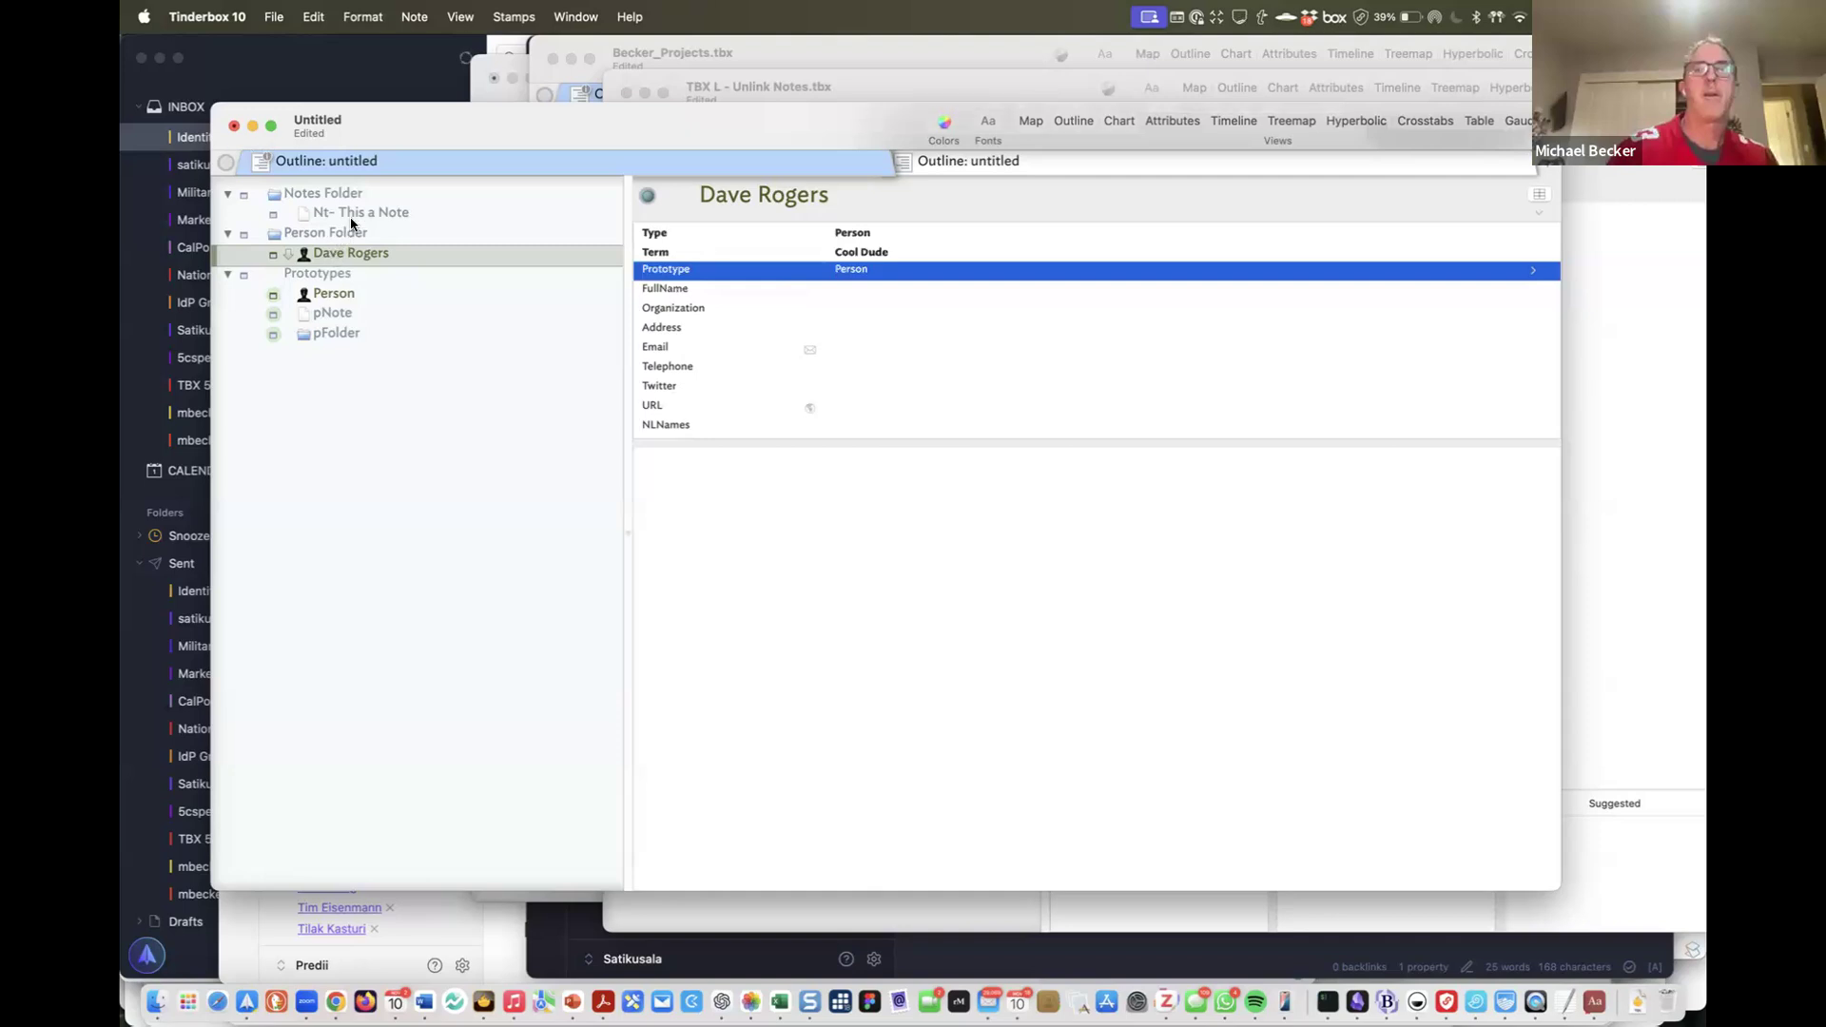
left_click_drag(351, 253, 353, 211)
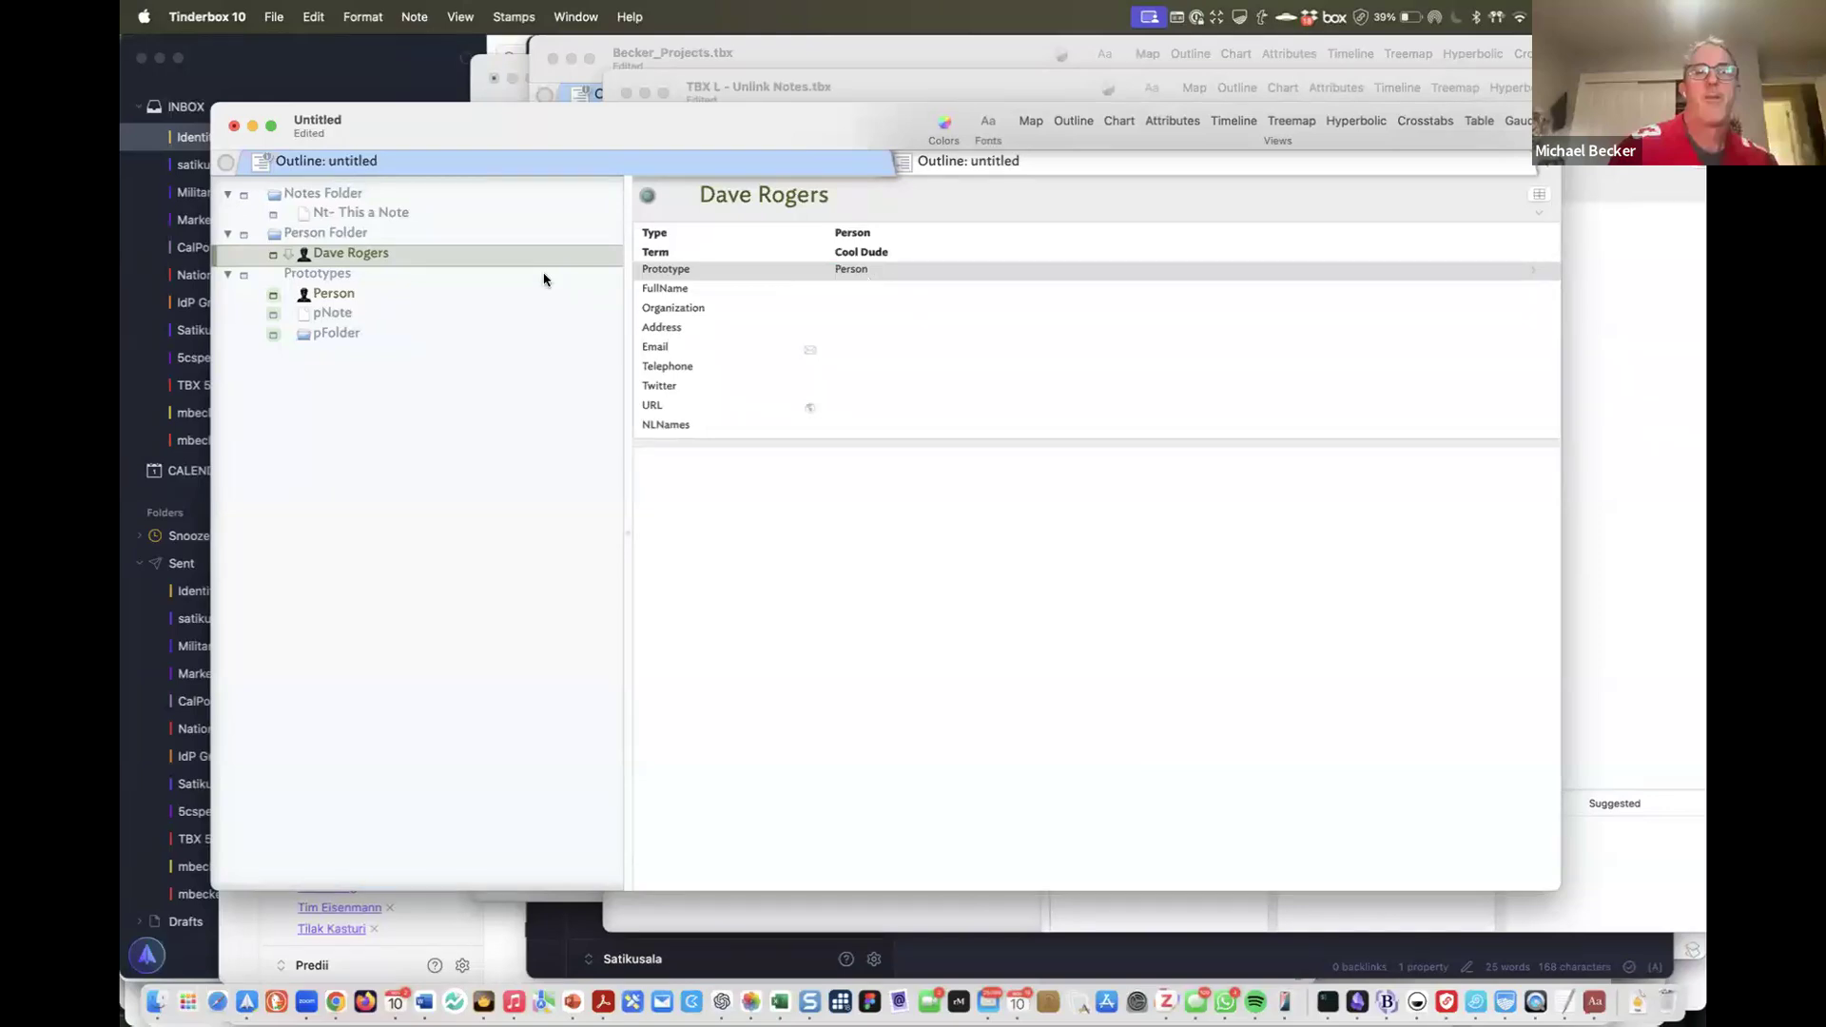
left_click_drag(347, 253, 378, 209)
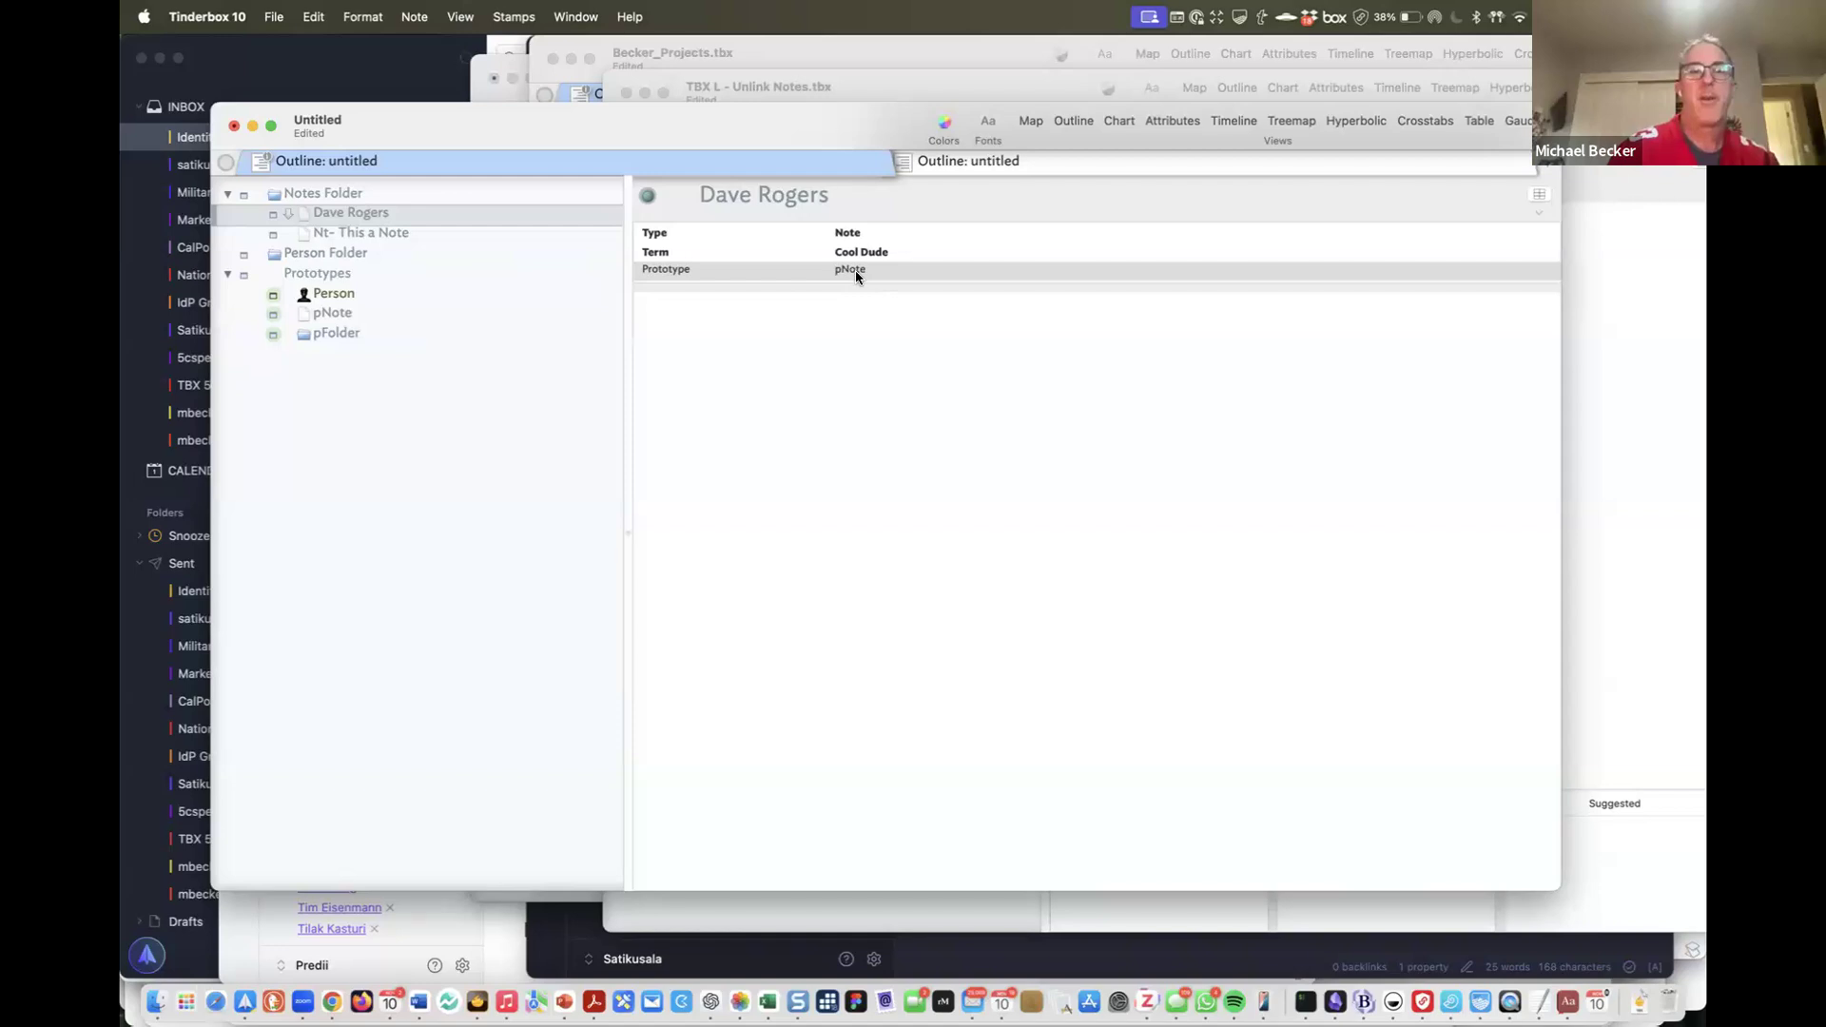
left_click_drag(342, 222, 418, 237)
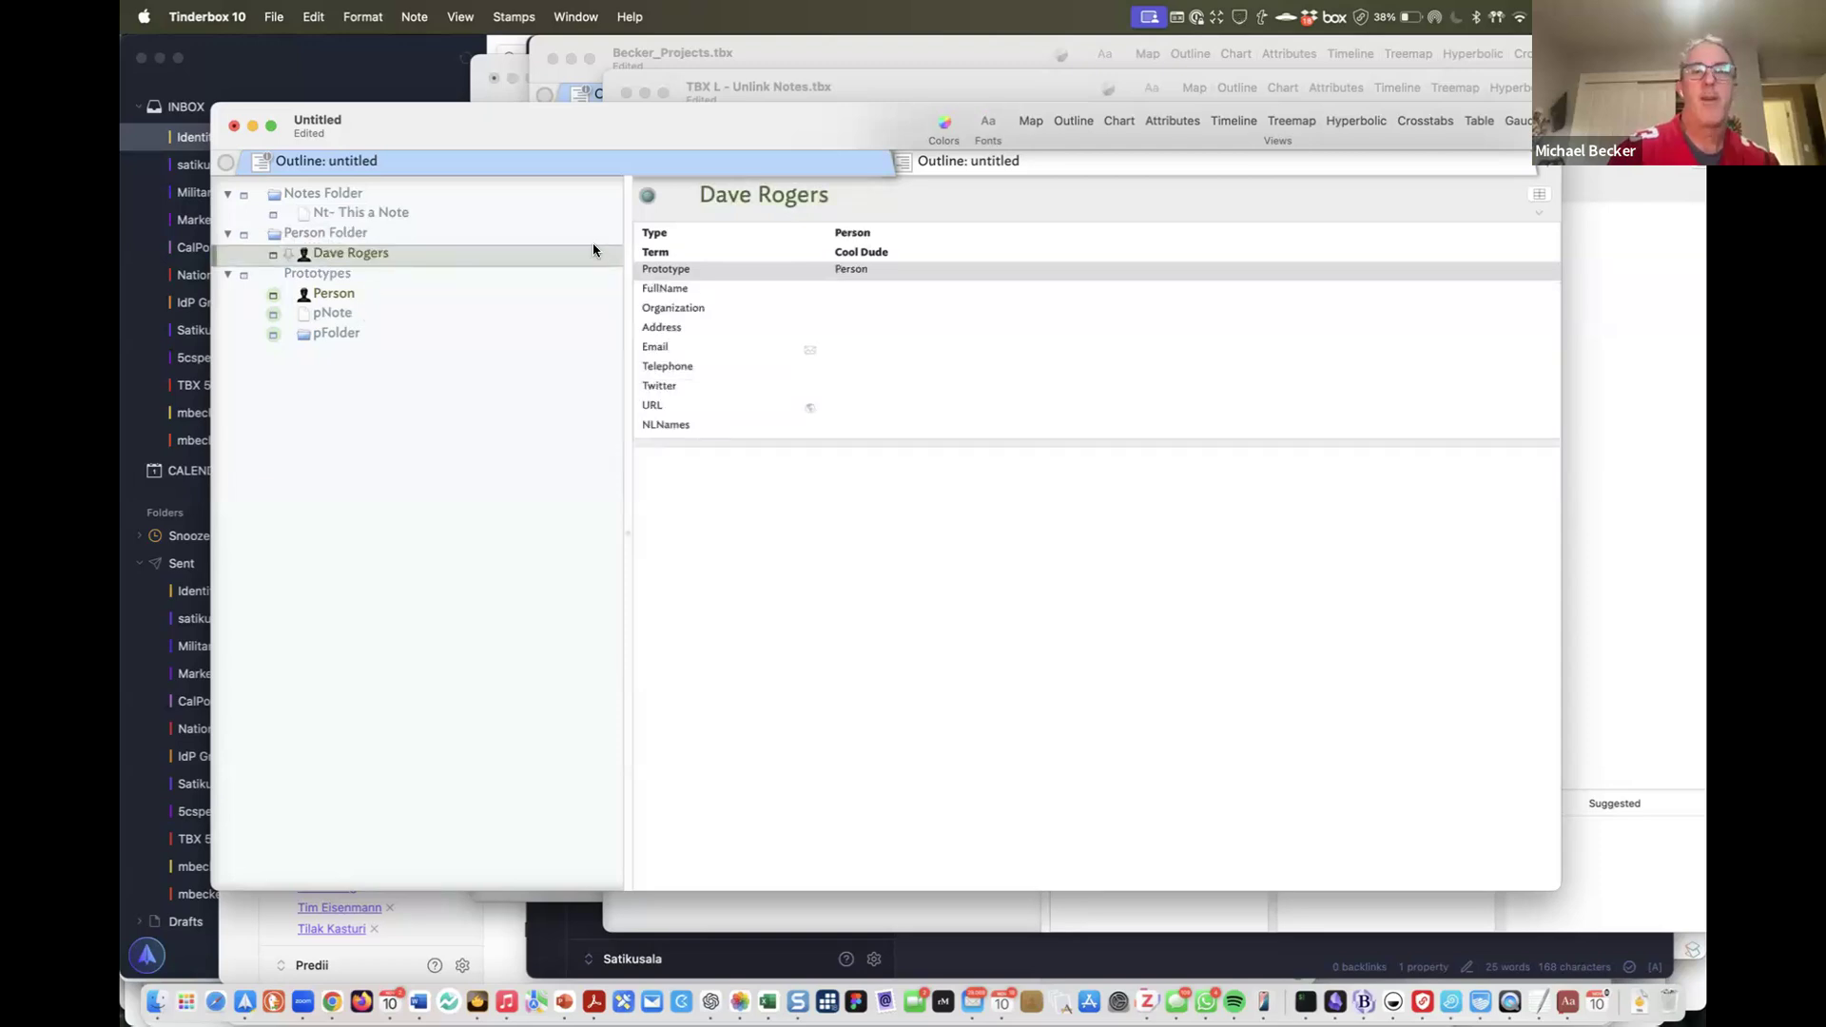
Rewrite pFolder's OnAdd rule as $Prototype|="pNote";$Type|="Note"; so it fills only empty values
left_click(383, 316)
left_click(383, 340)
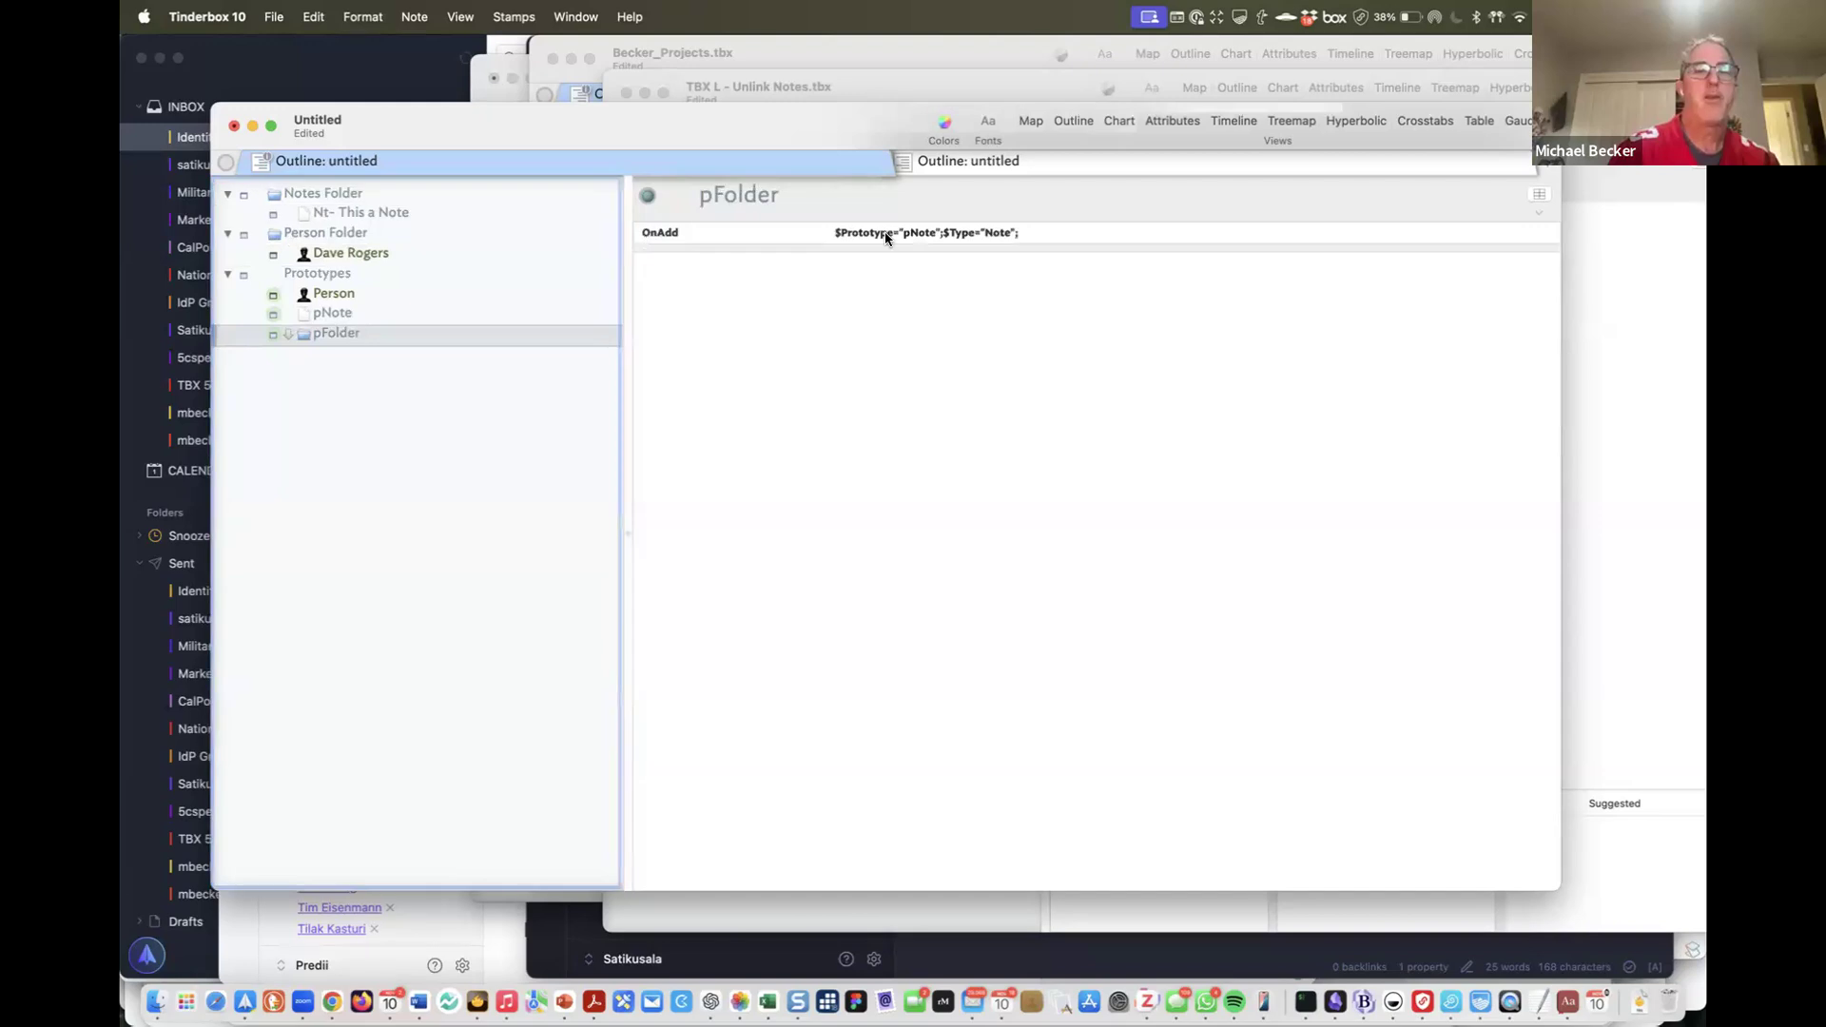
left_click(891, 238)
left_click(894, 238)
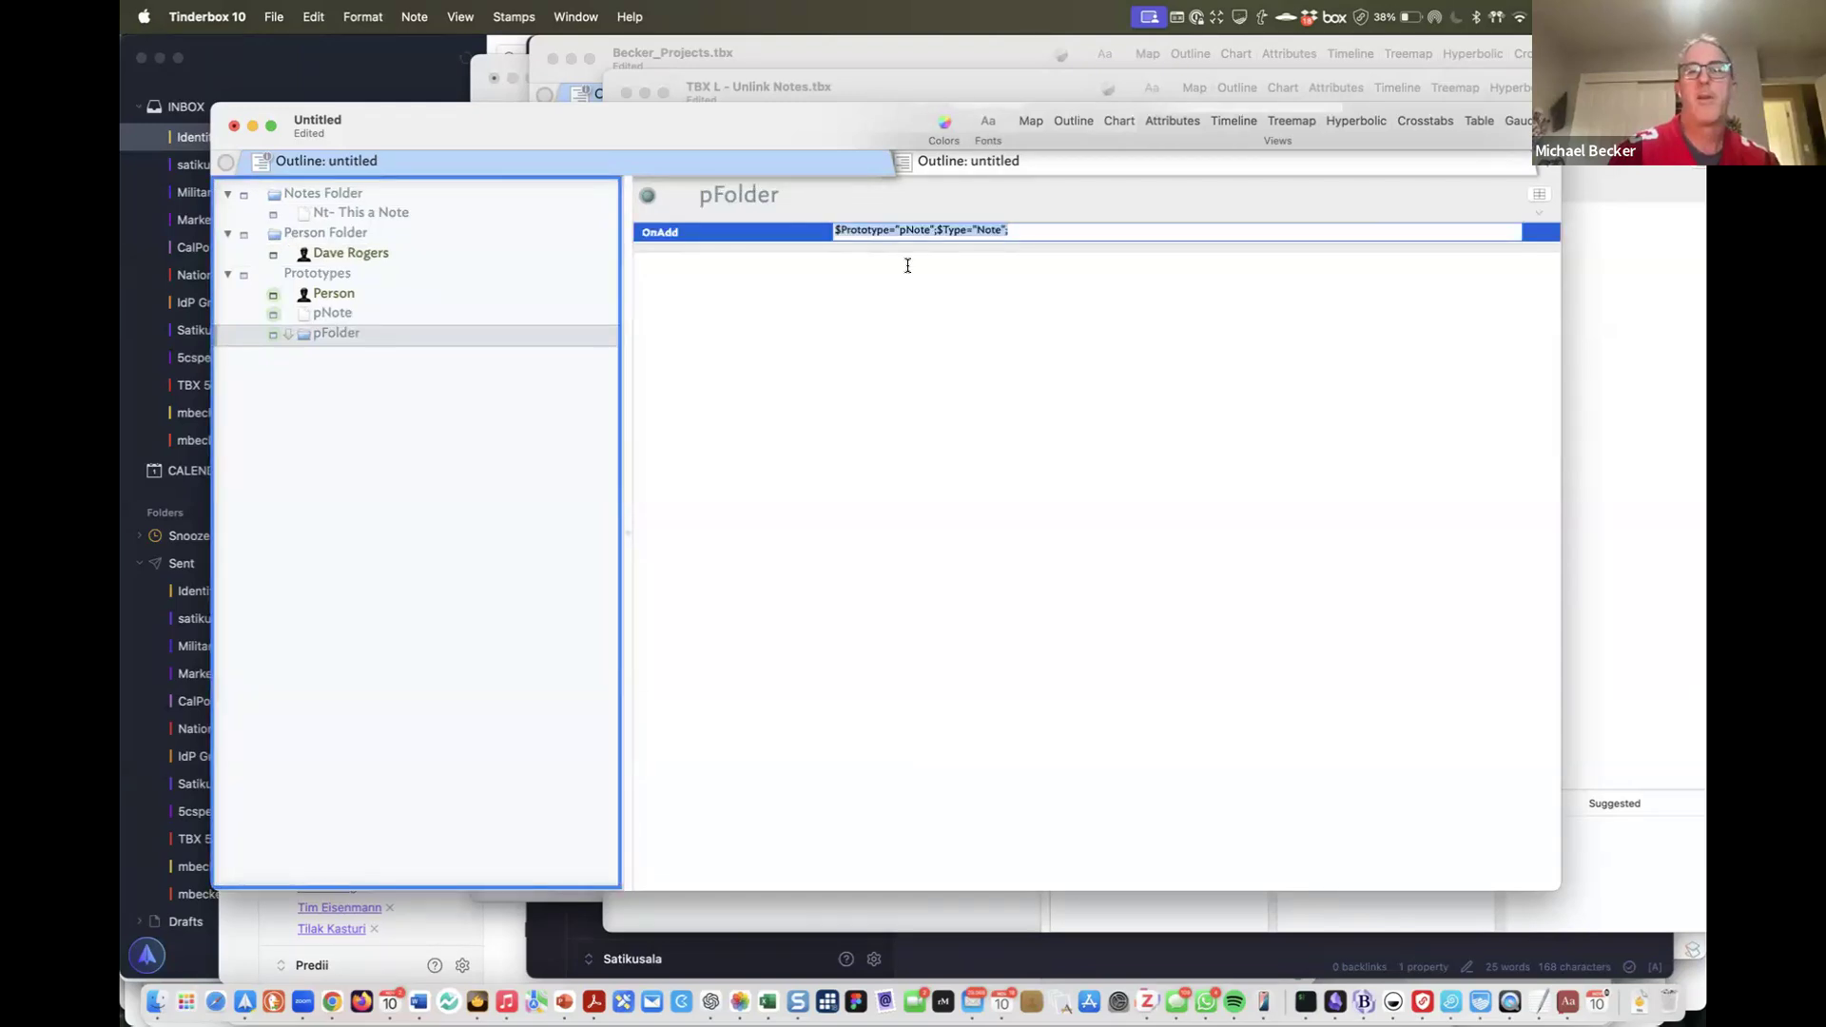
left_click(891, 233)
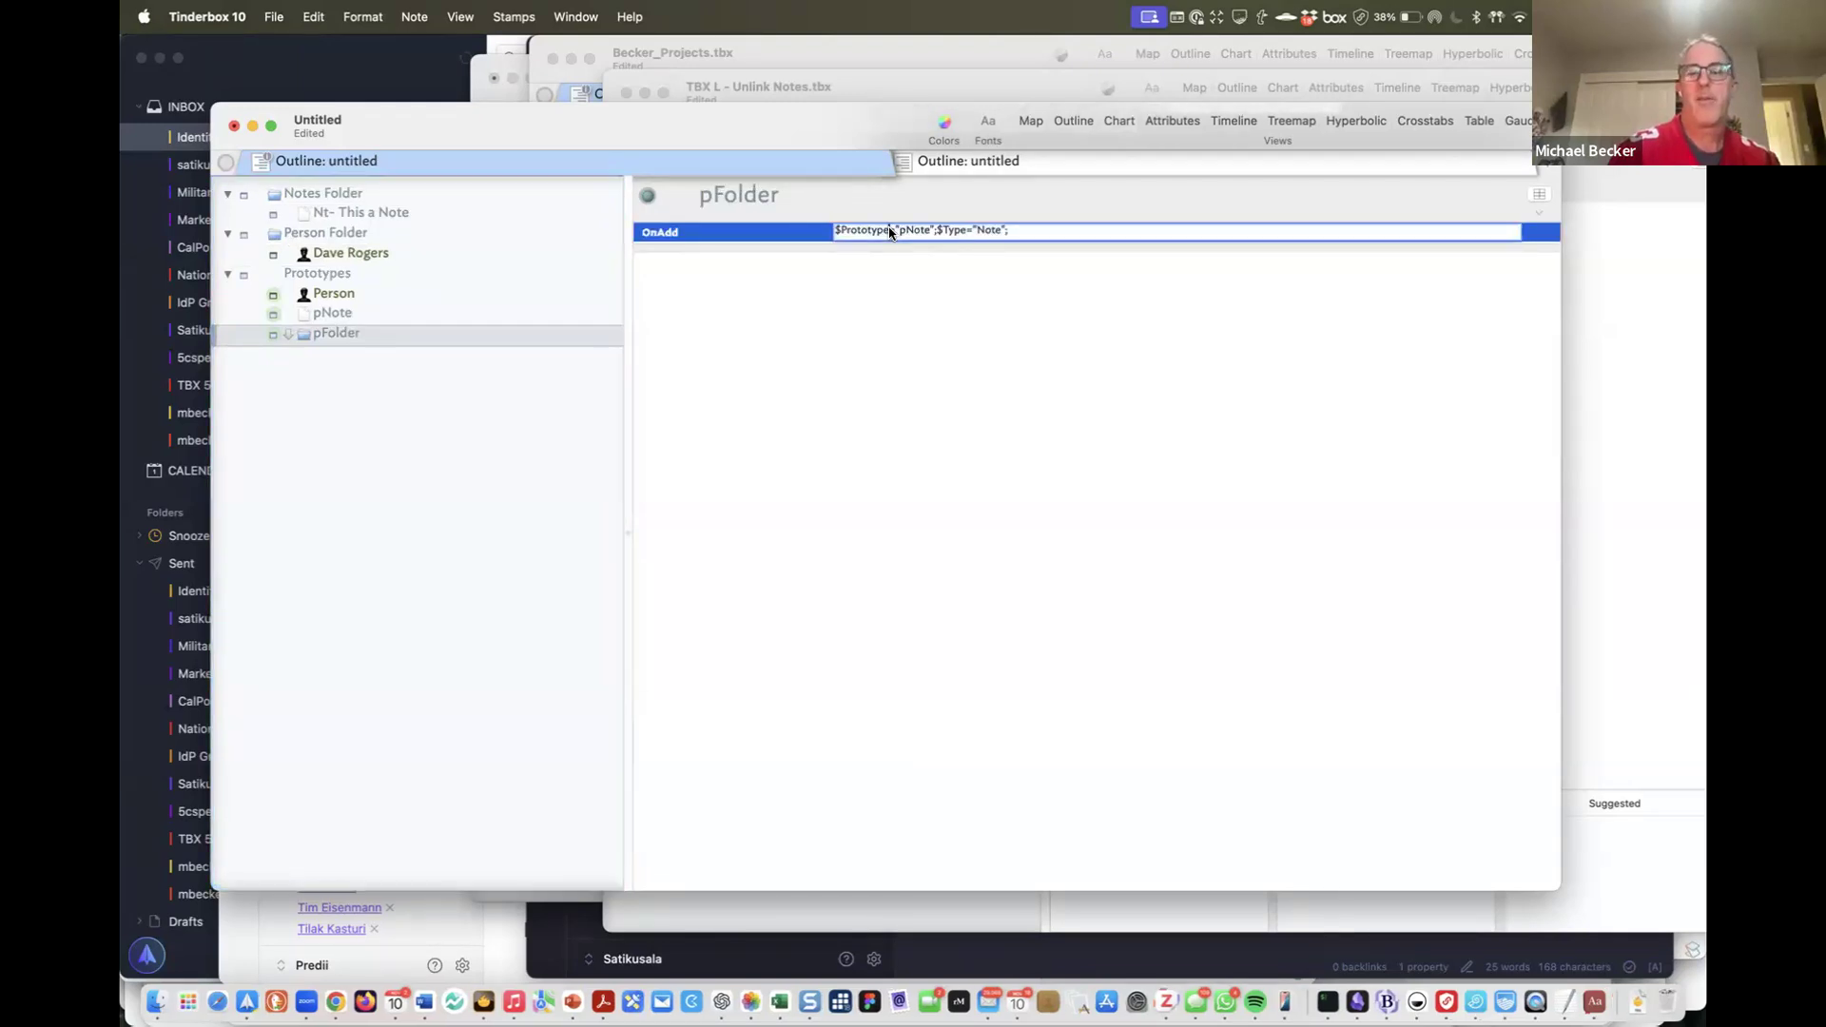
left_click(892, 231)
left_click(941, 229)
type("$Type|")
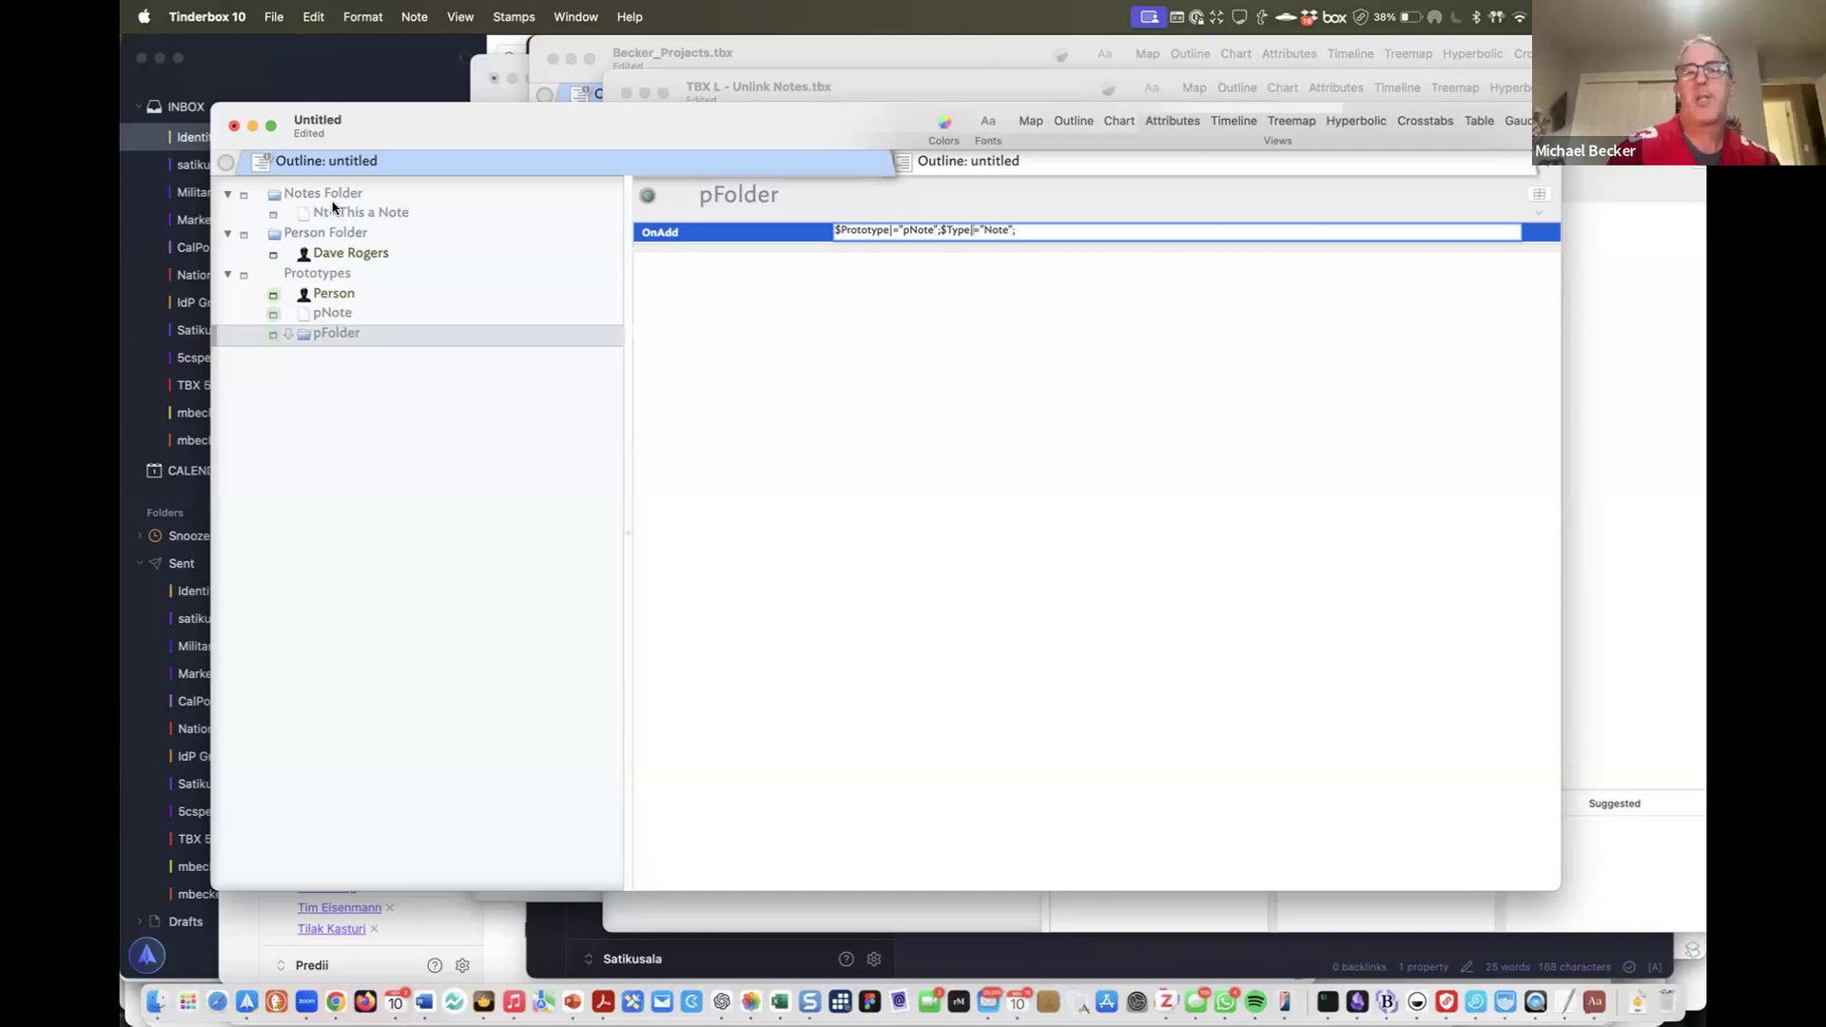
Select Person Folder and begin editing its OnAdd rule
left_click(605, 241)
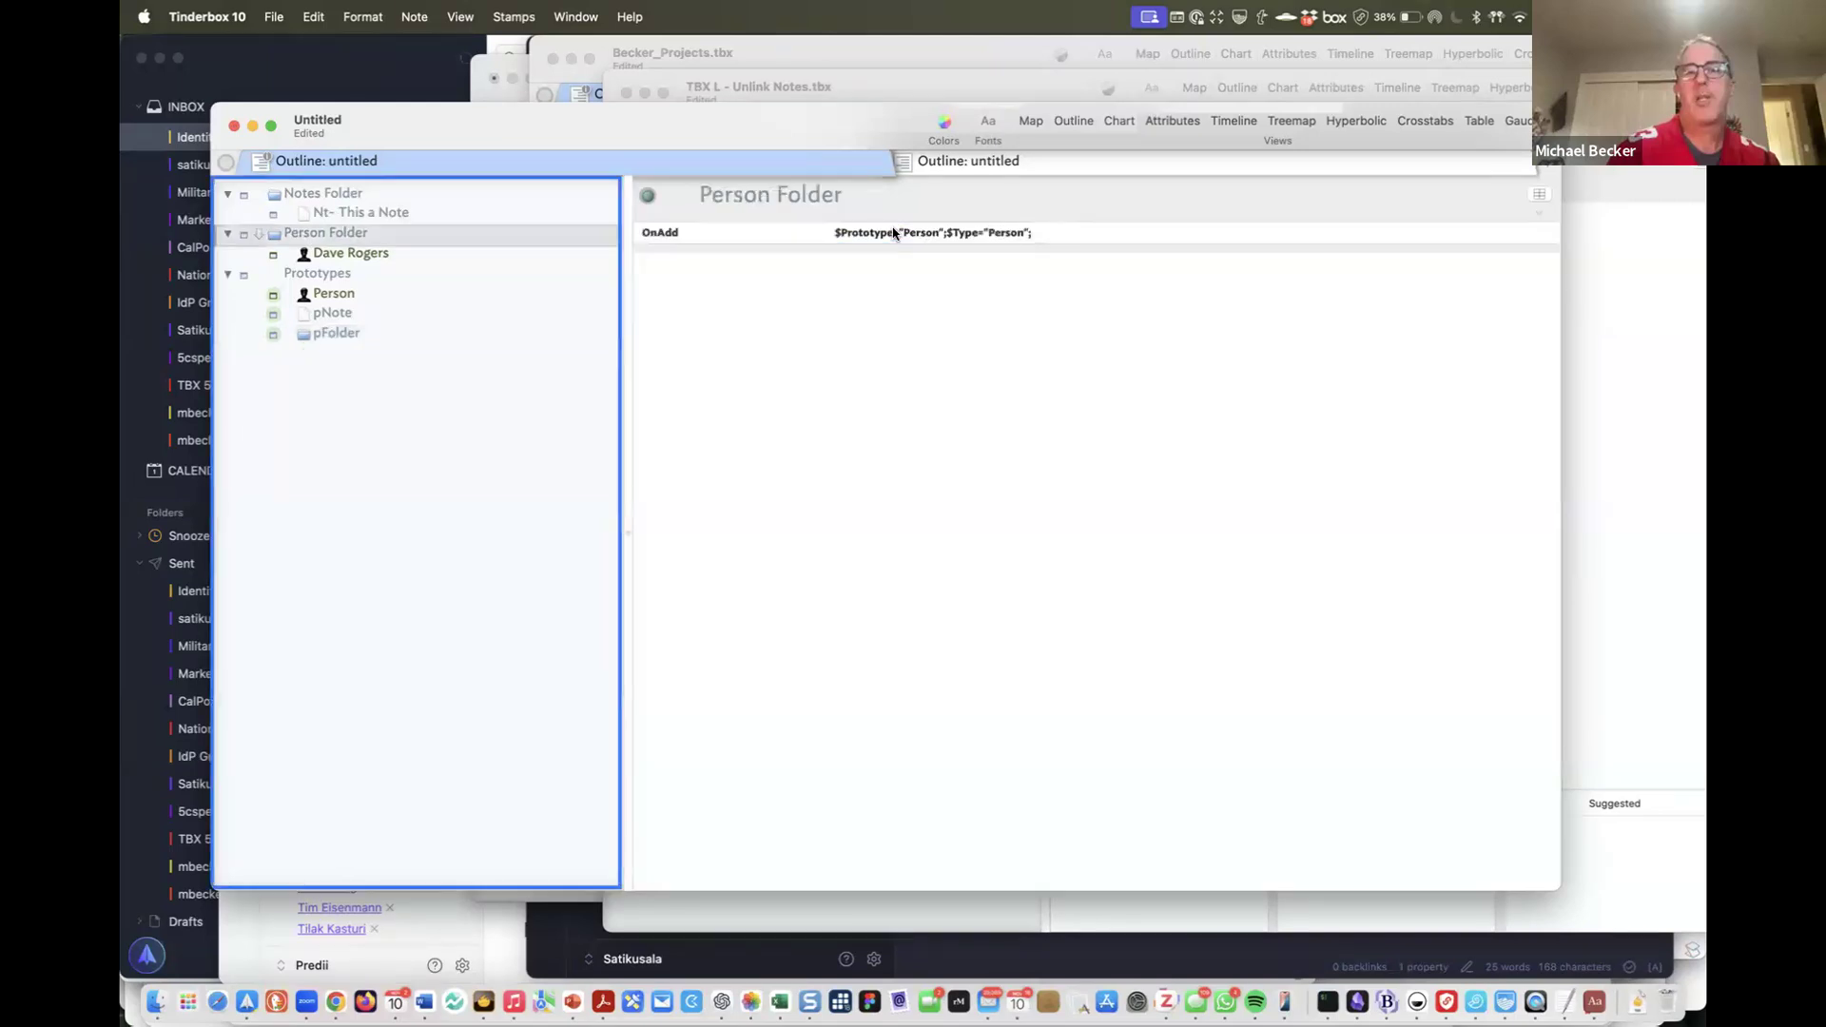
left_click(894, 238)
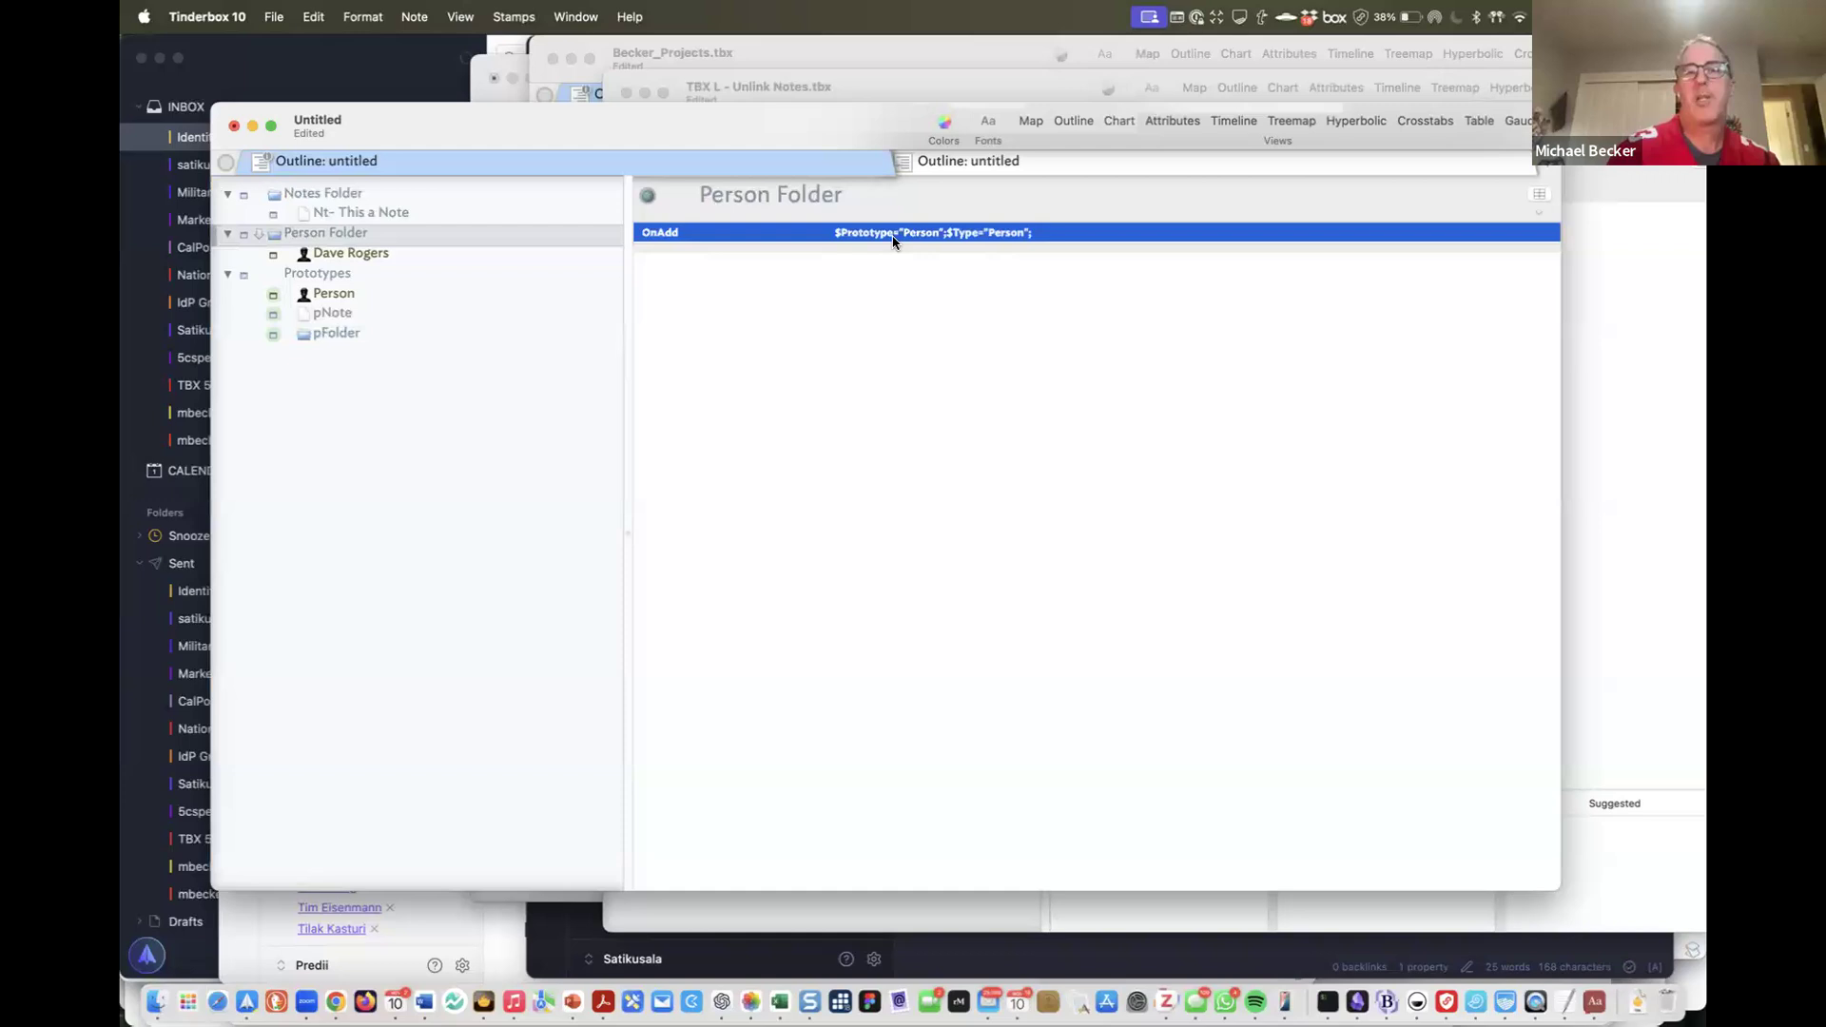
left_click(893, 237)
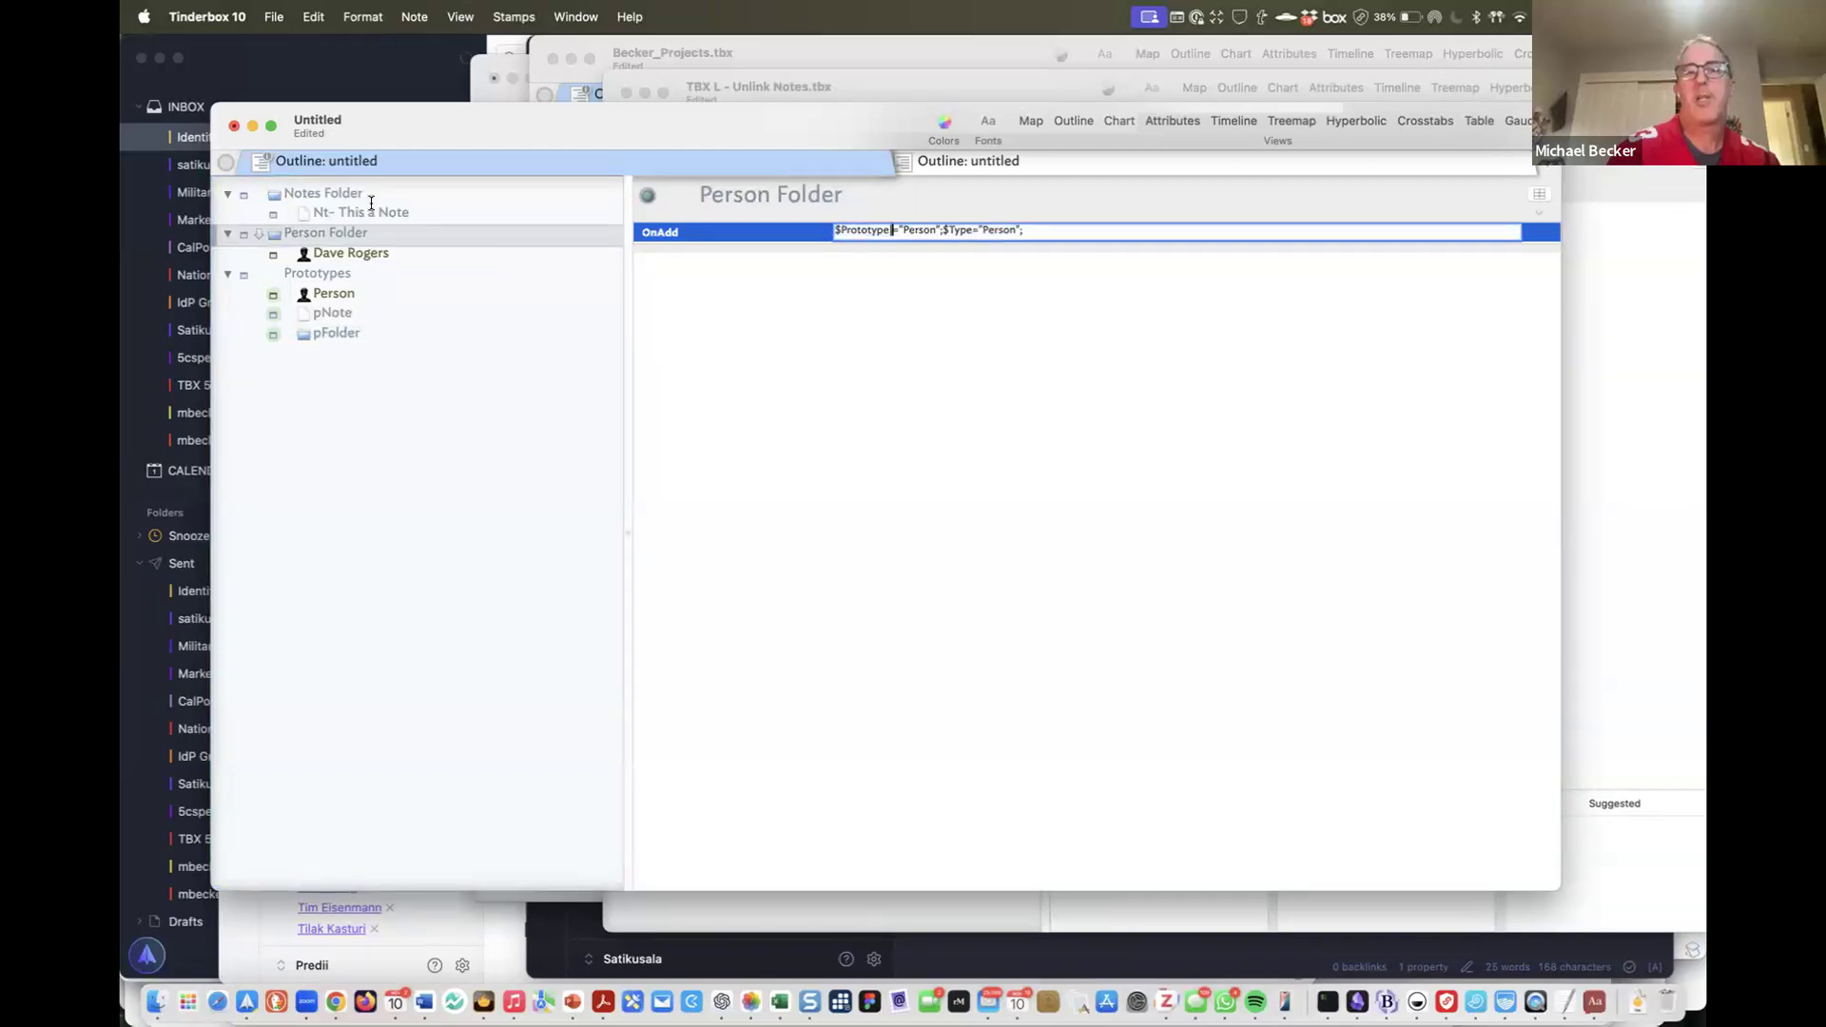
Undo the accidental drag so the person note returns under Person Folder
left_click(323, 194)
left_click_drag(351, 253, 328, 228)
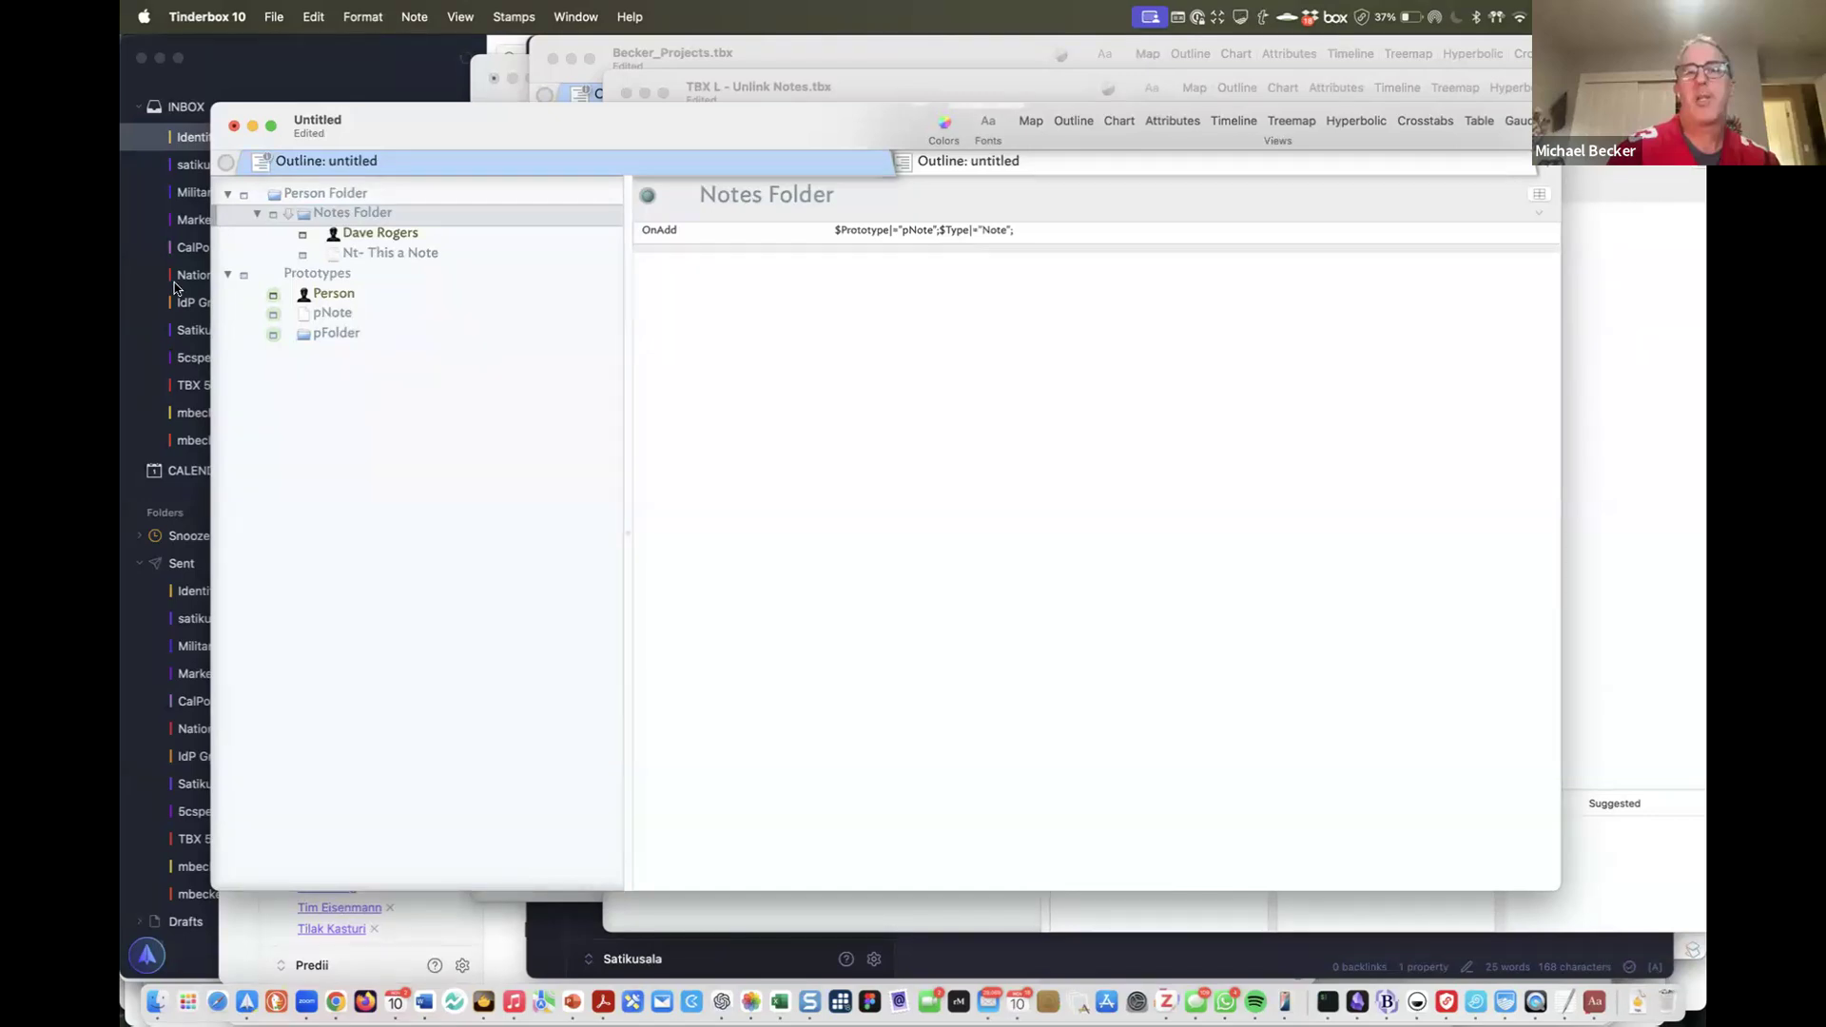
key("super+z")
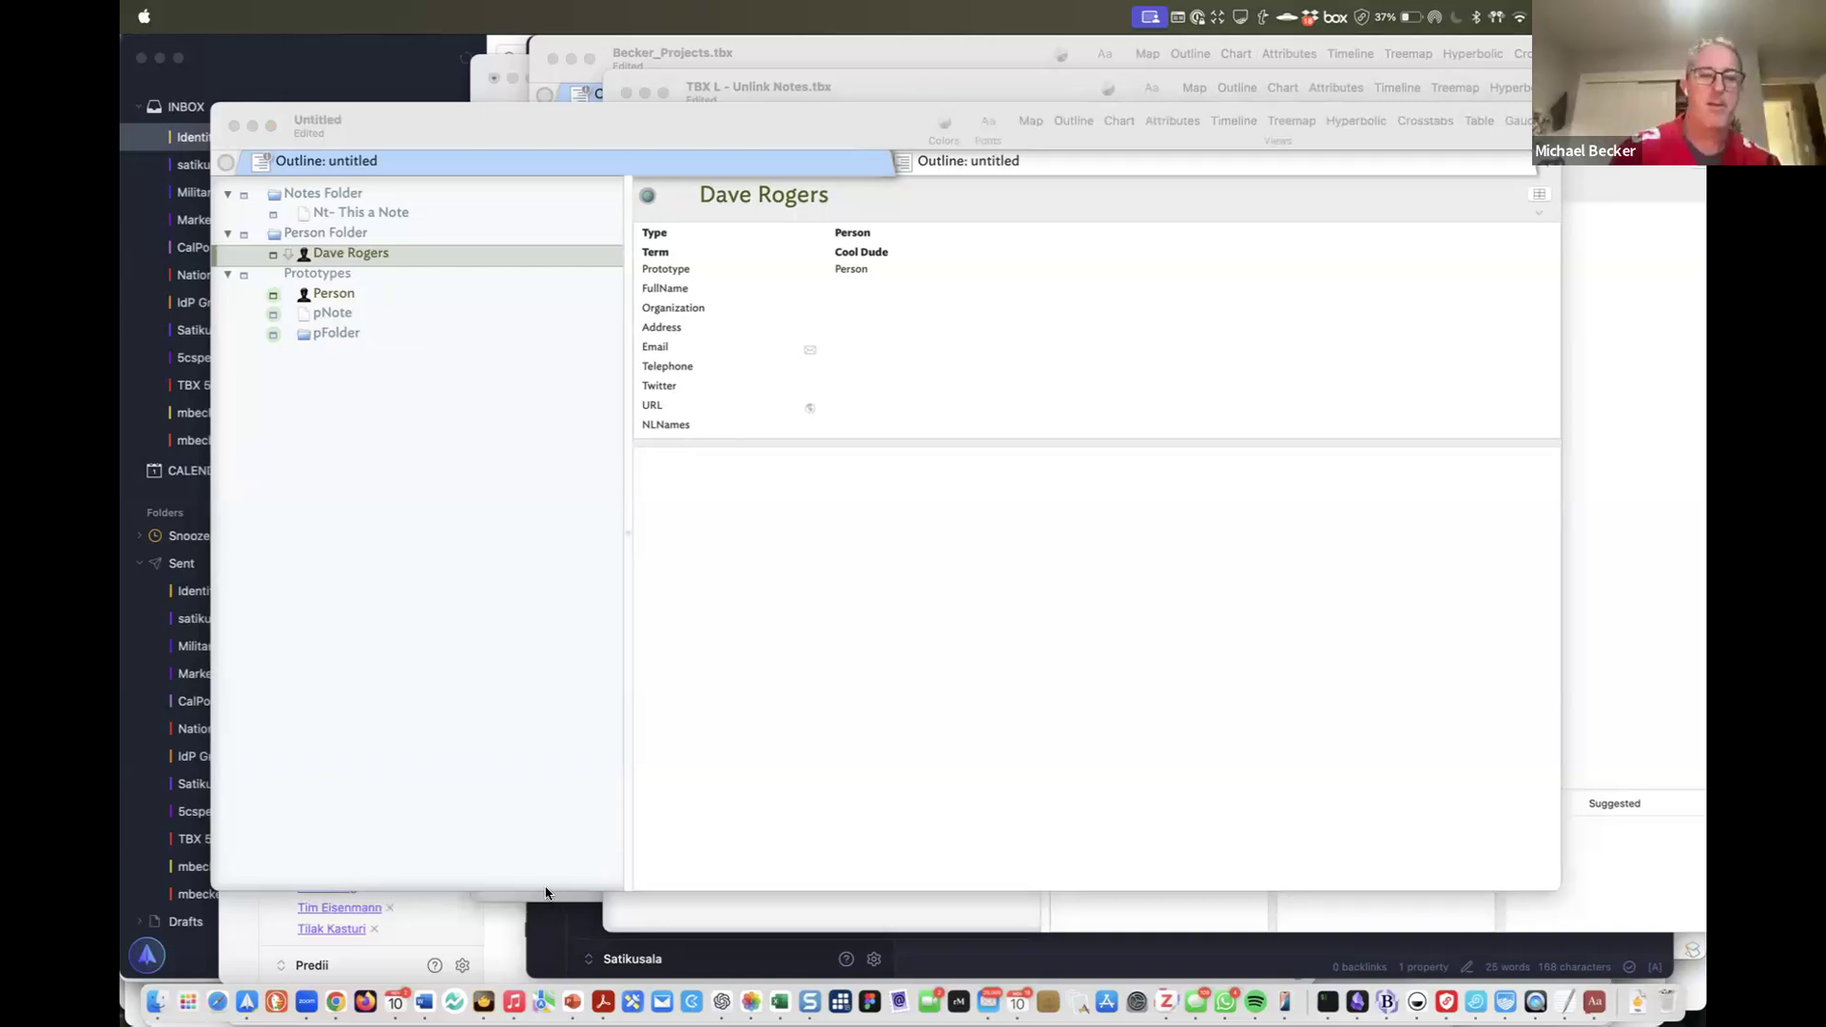
key("super+grave")
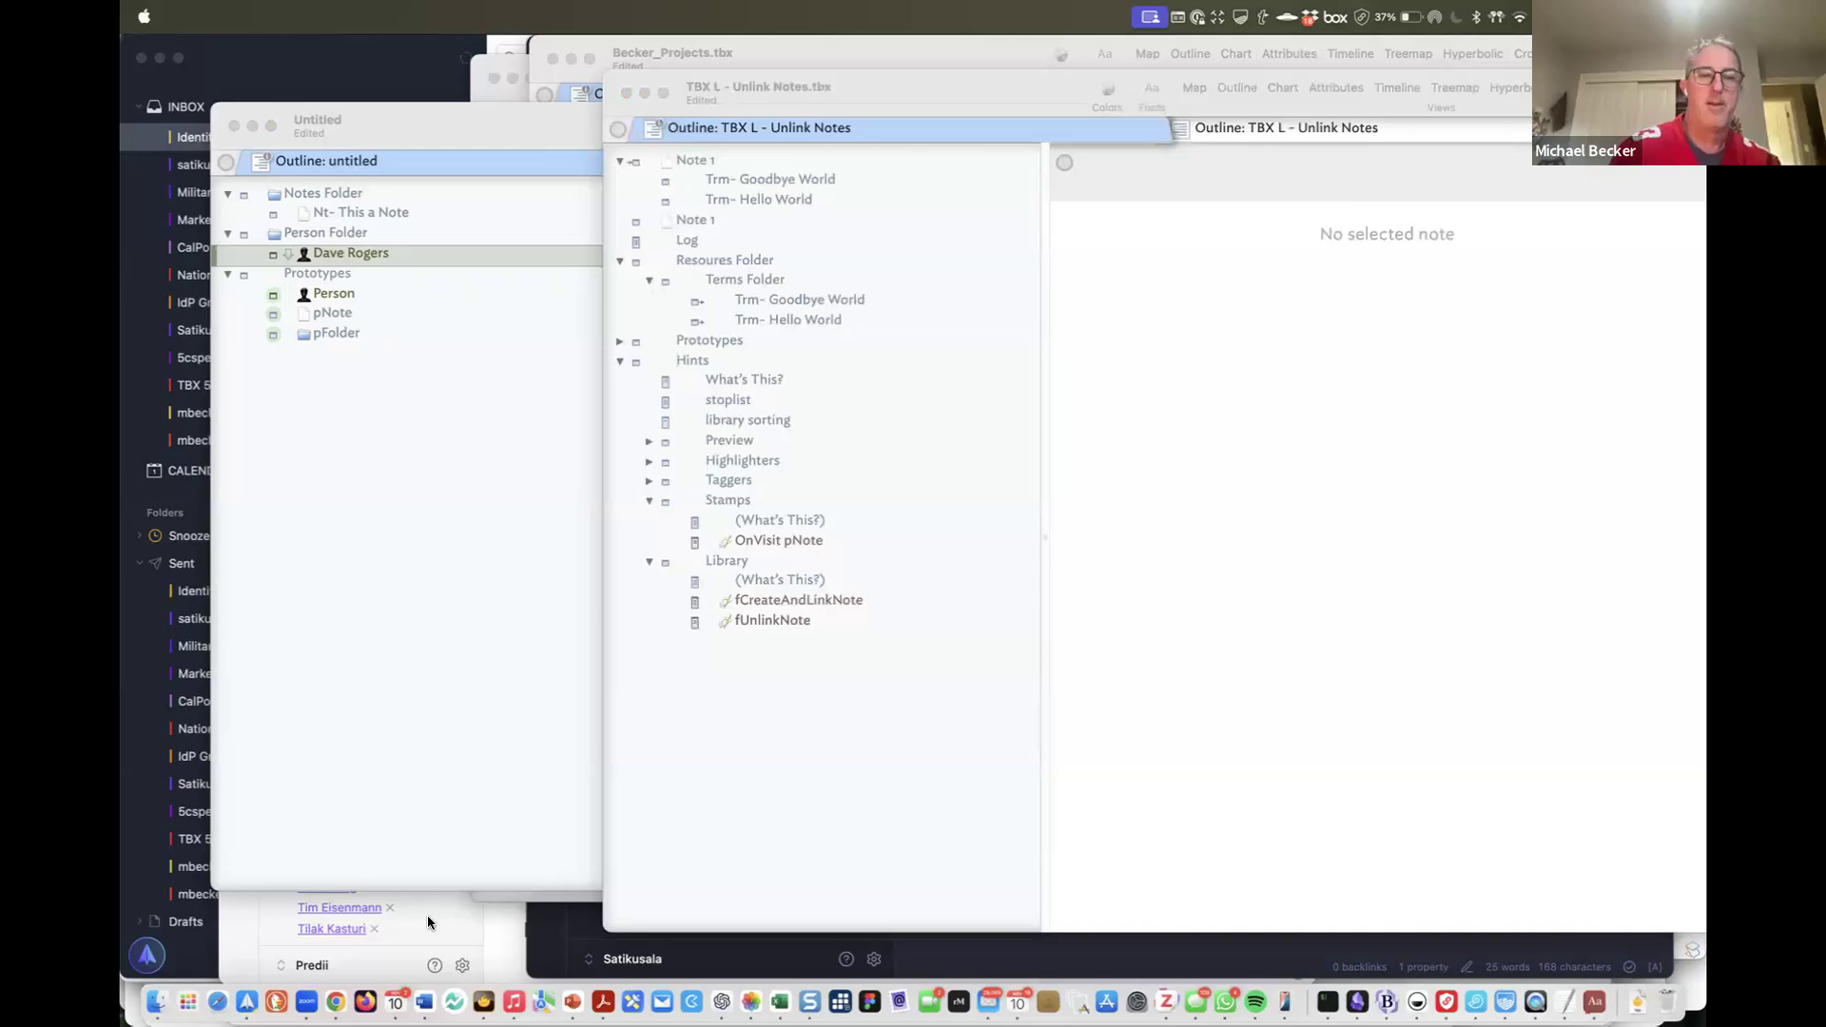
key("super+grave")
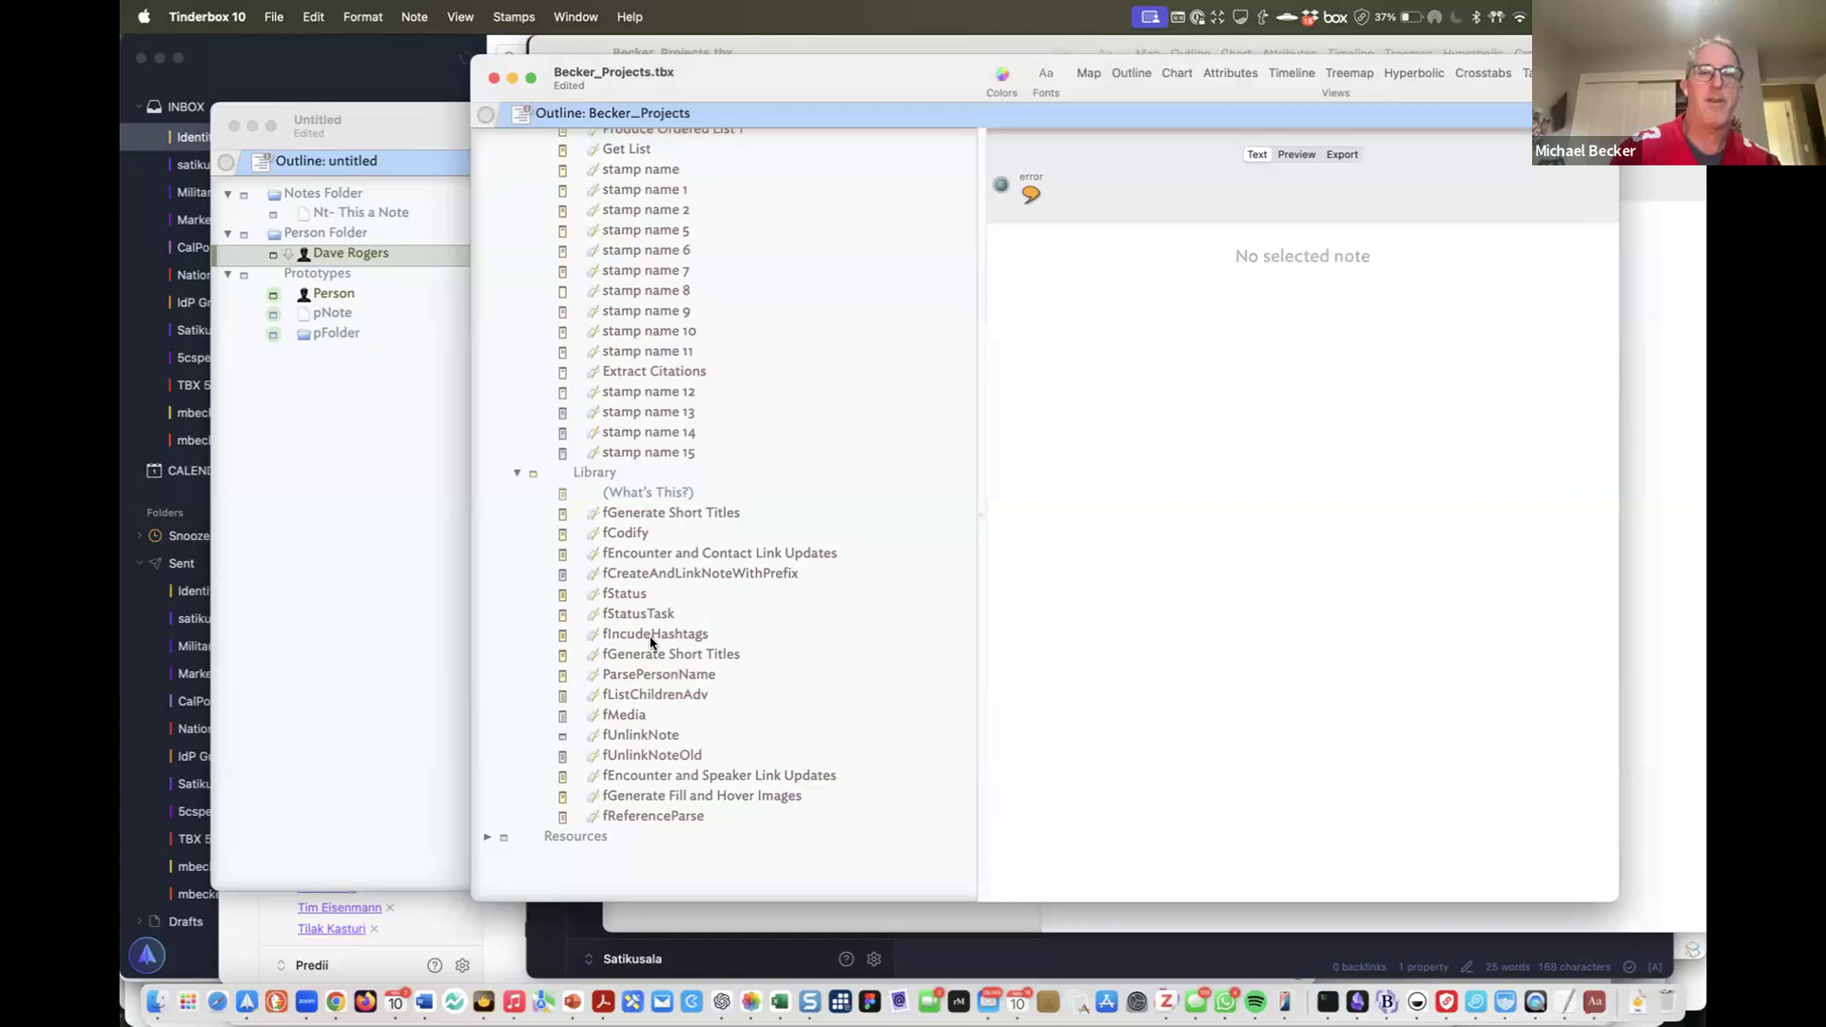
left_click(345, 306)
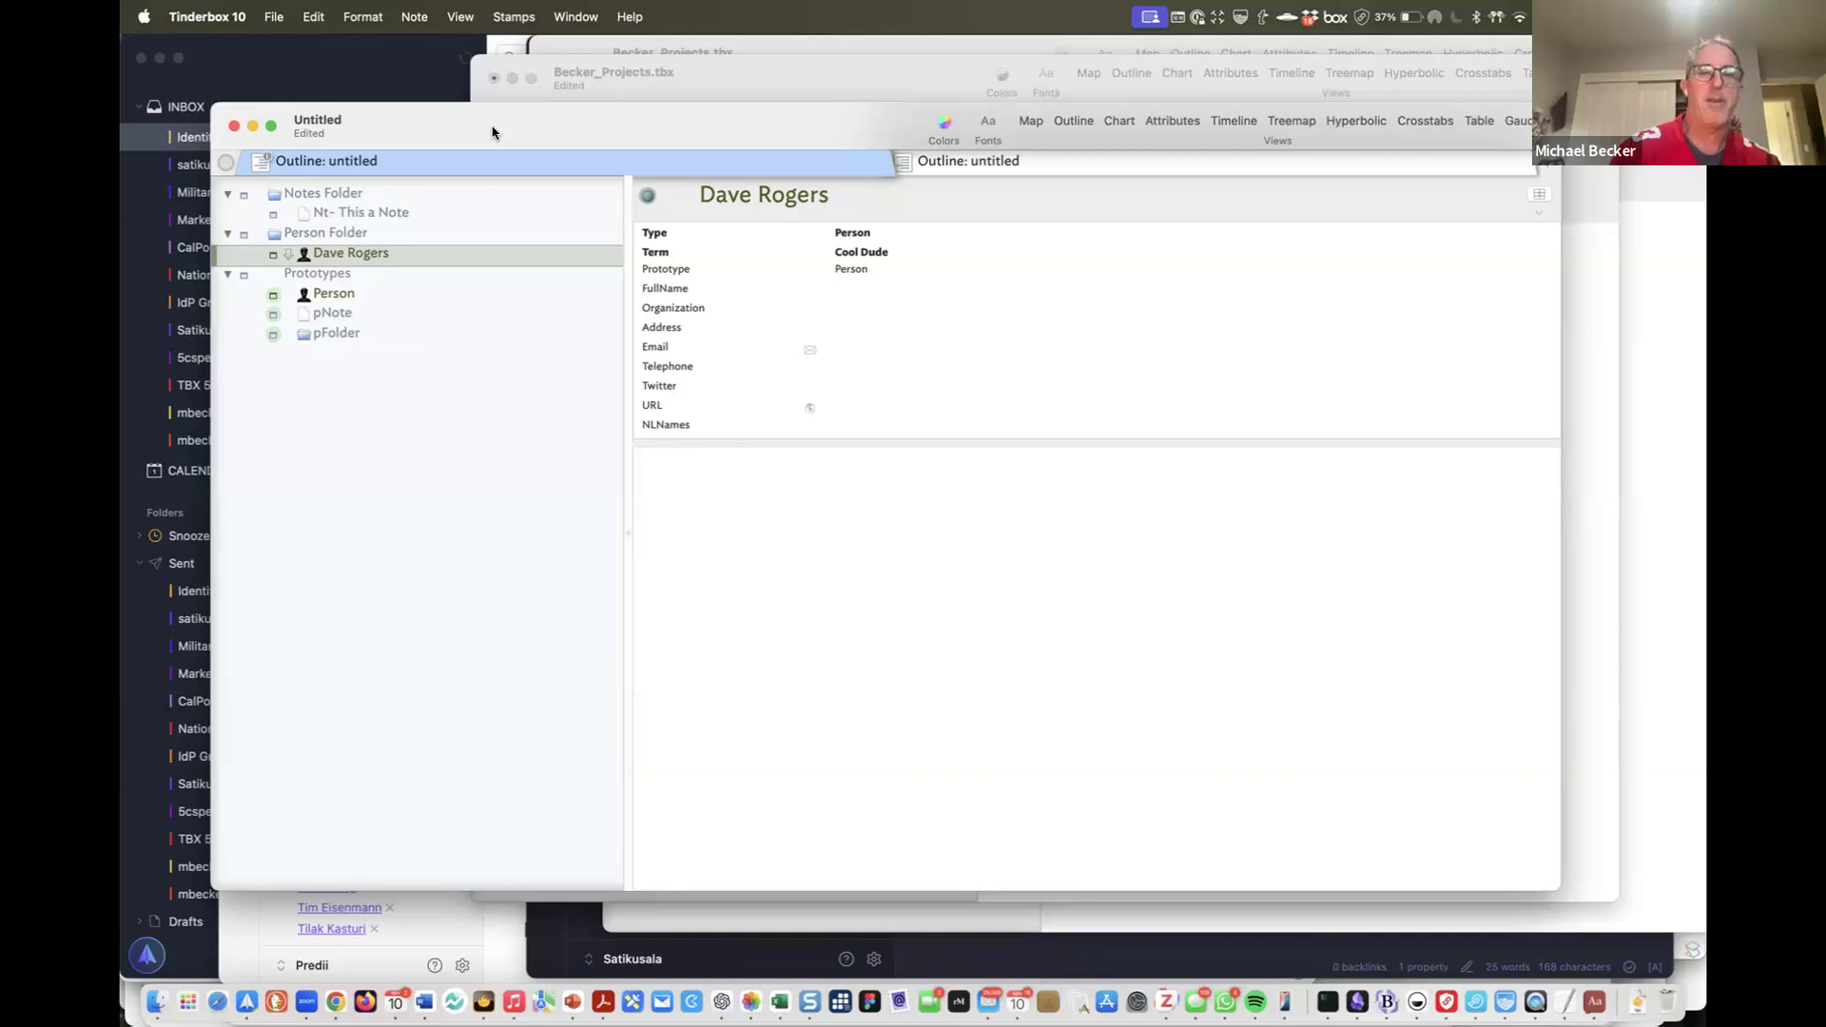
left_click(444, 136)
Review pNote, Person and the person note, ending on Nt- This a Note with Term Identiy;Privacy
key("Up")
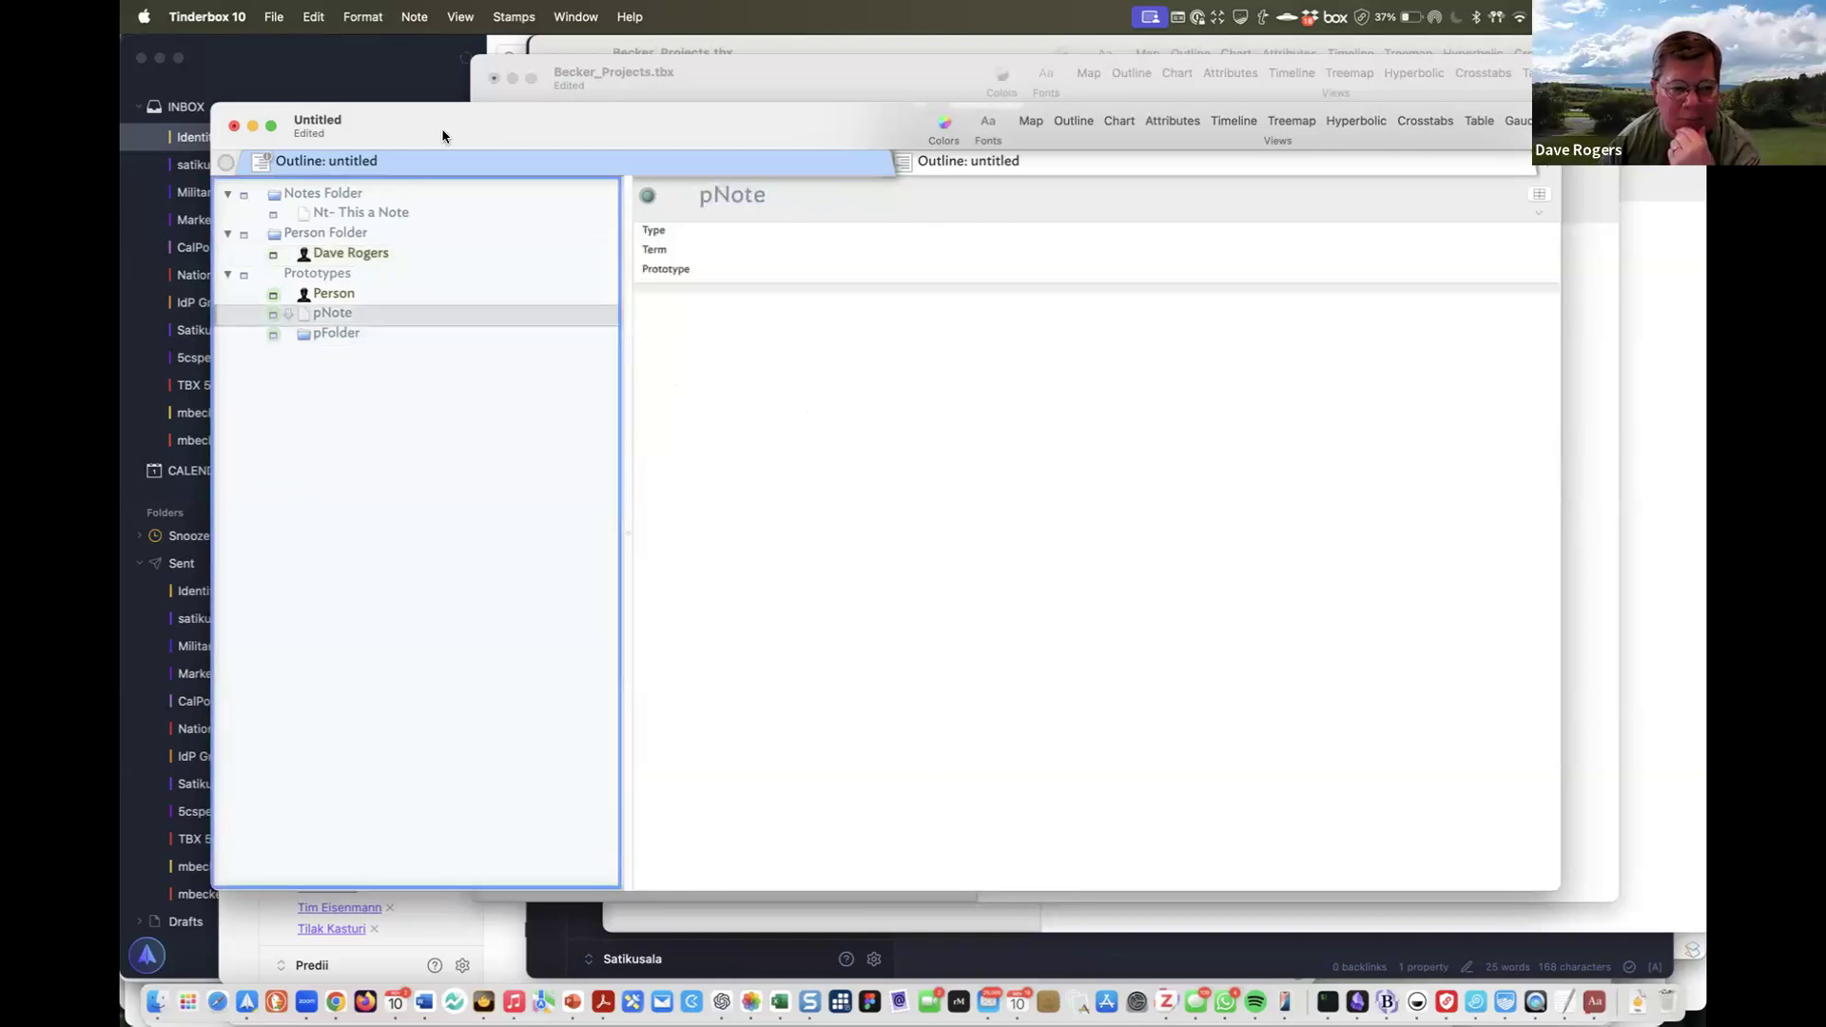
key("Up")
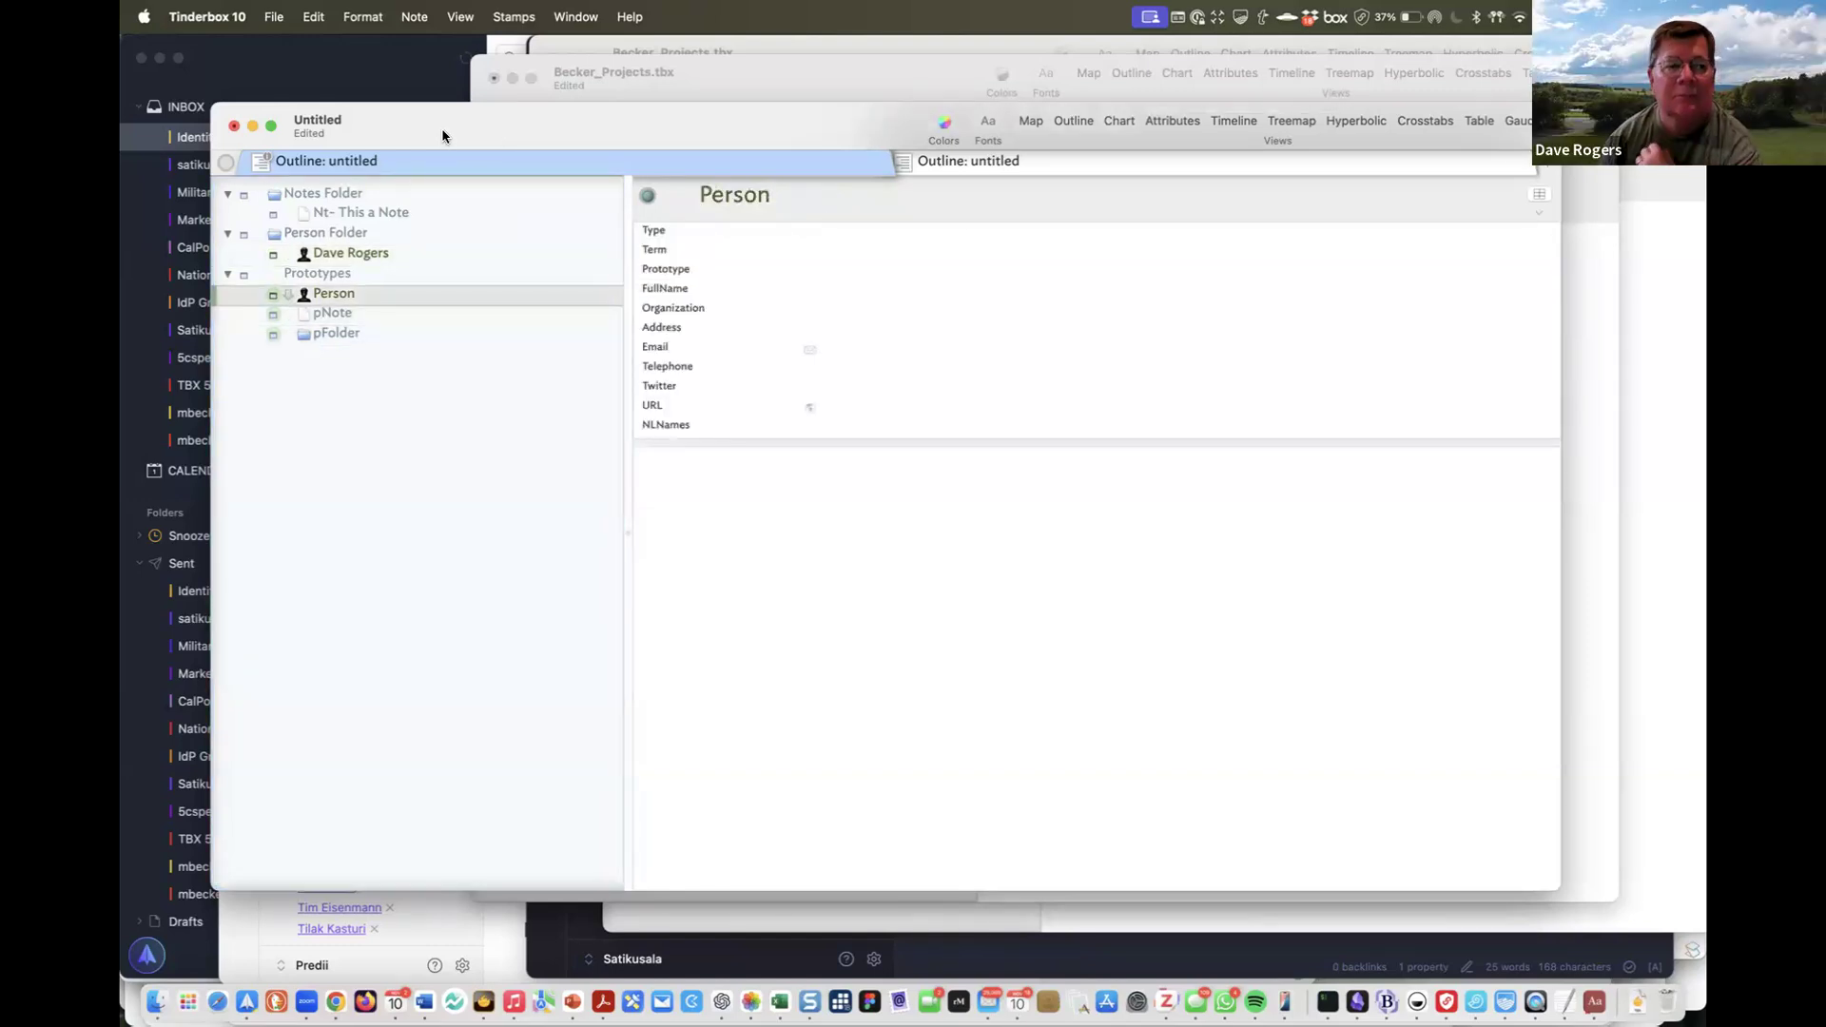
left_click_drag(441, 134, 450, 135)
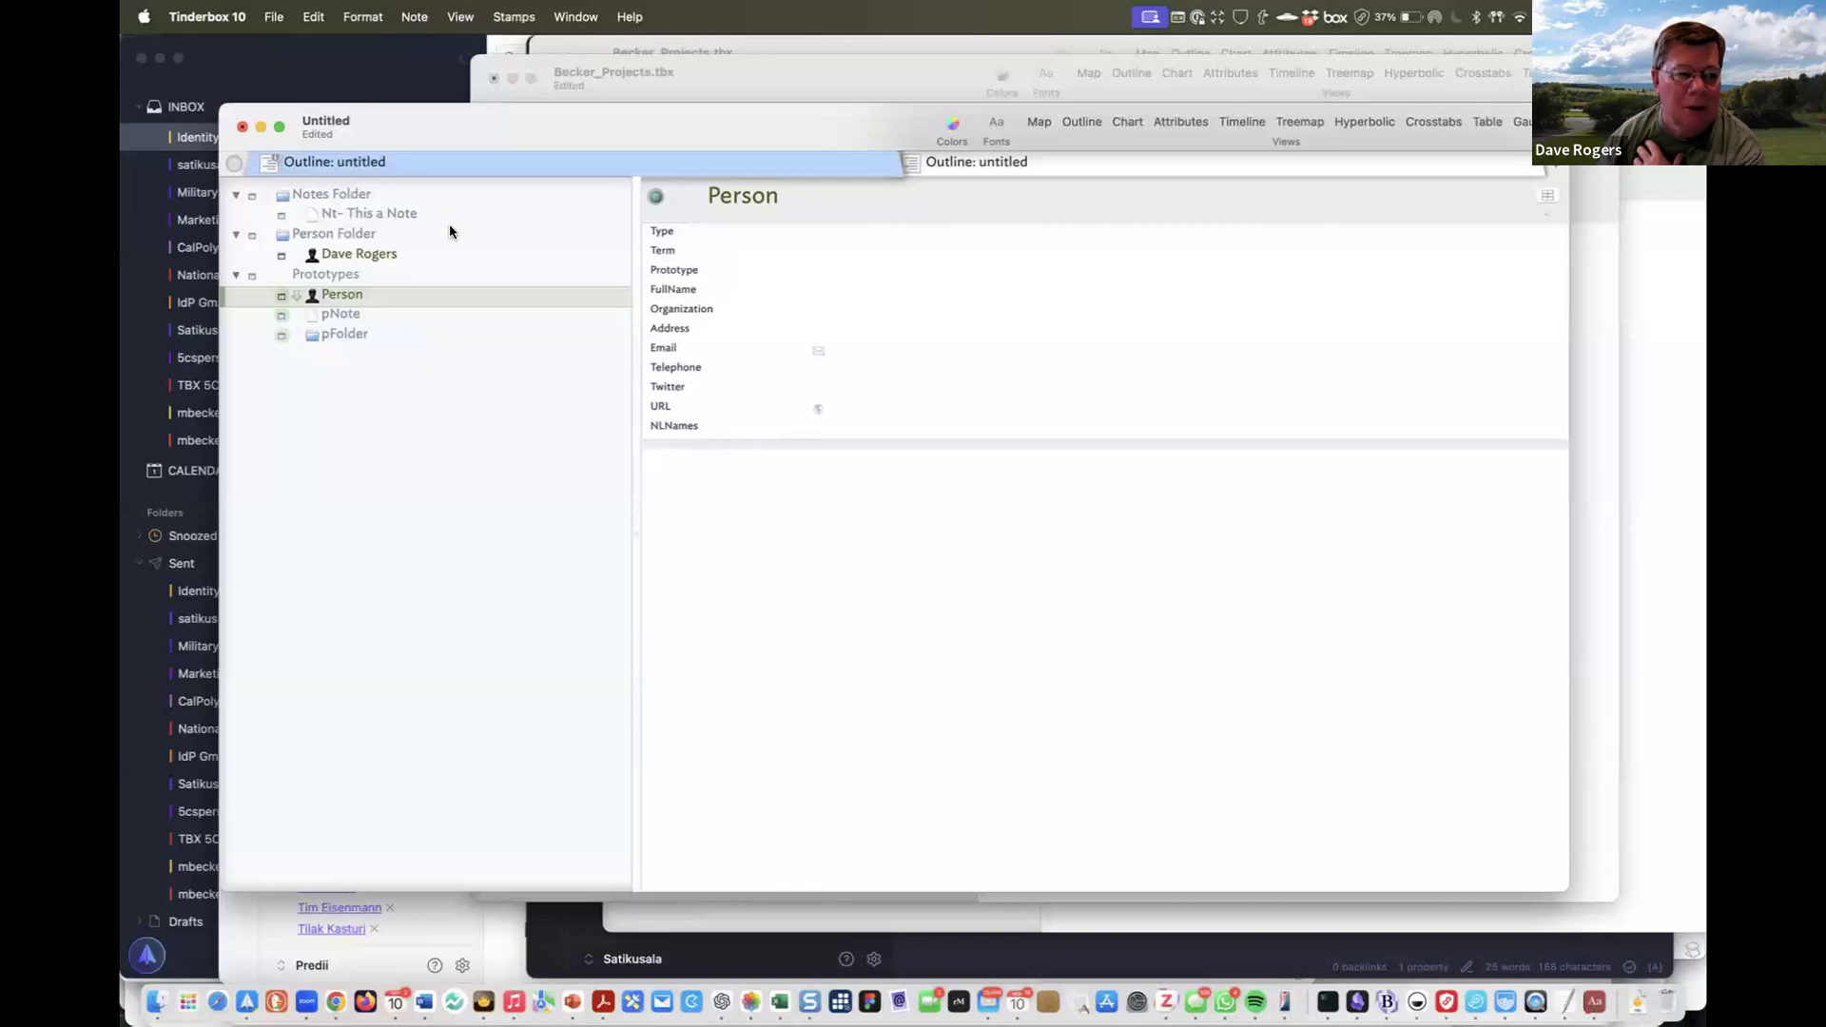
left_click(425, 251)
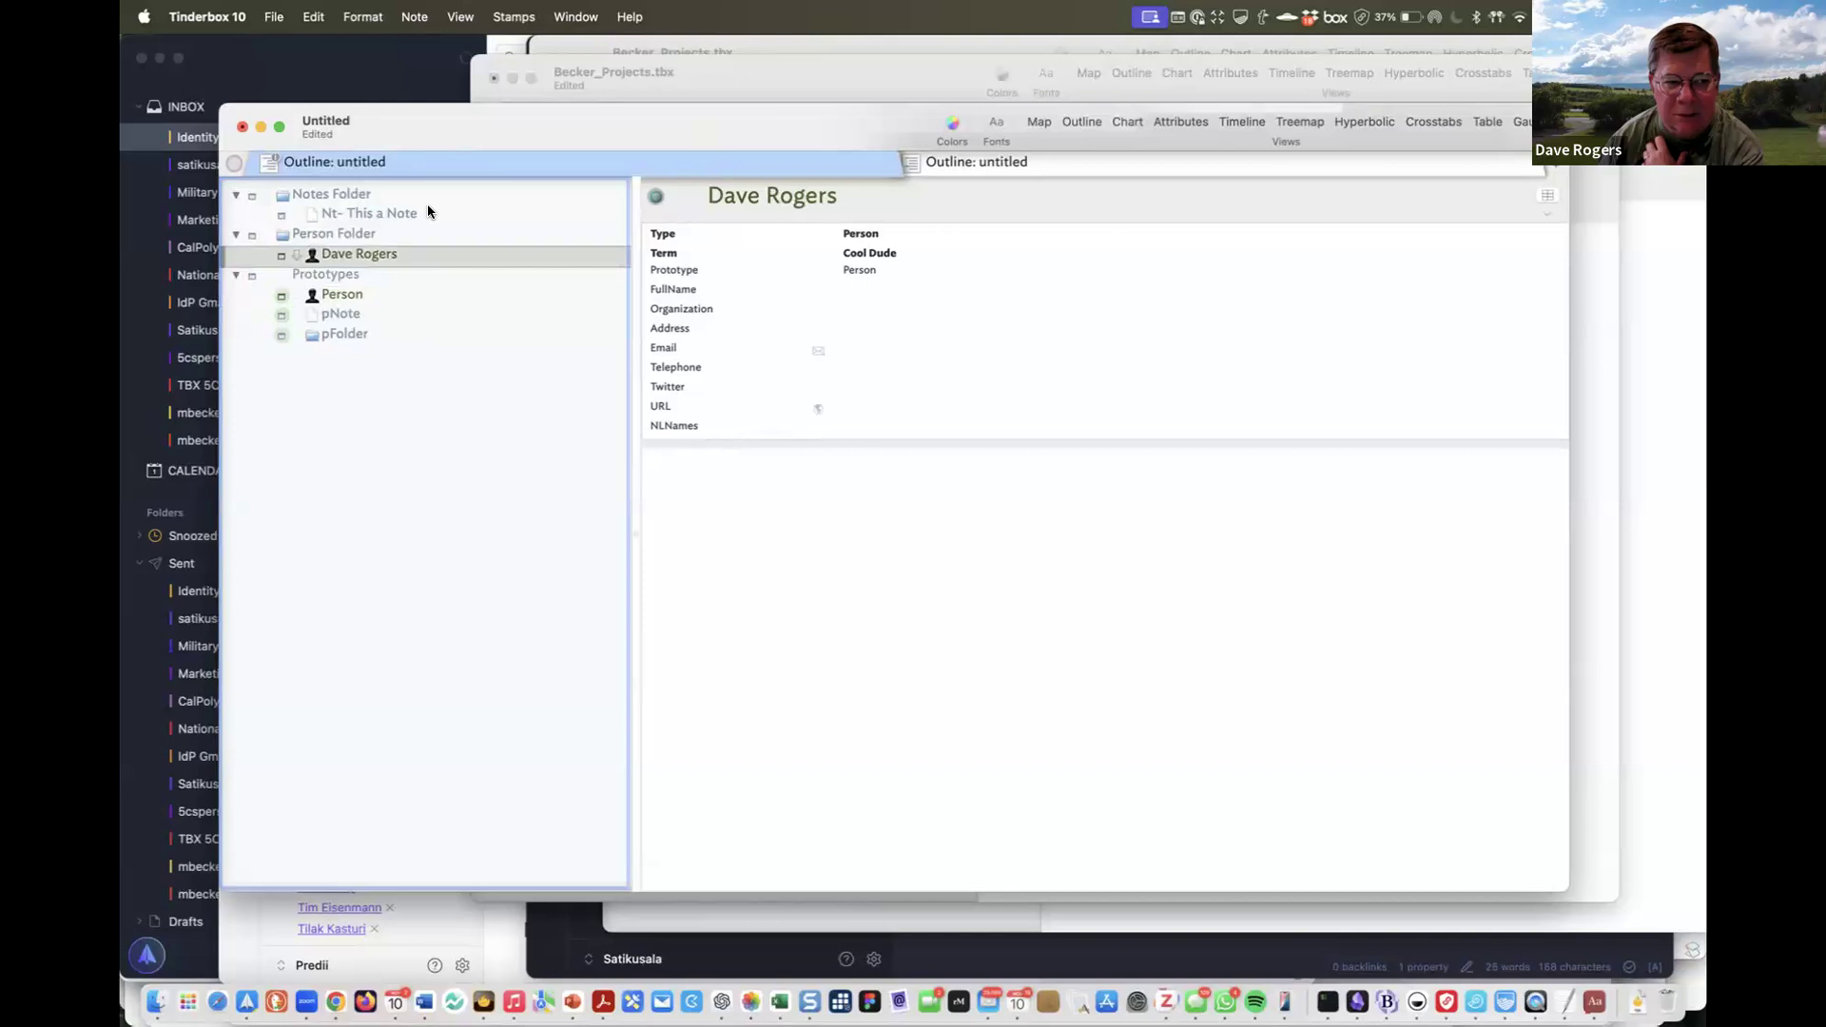
left_click(429, 214)
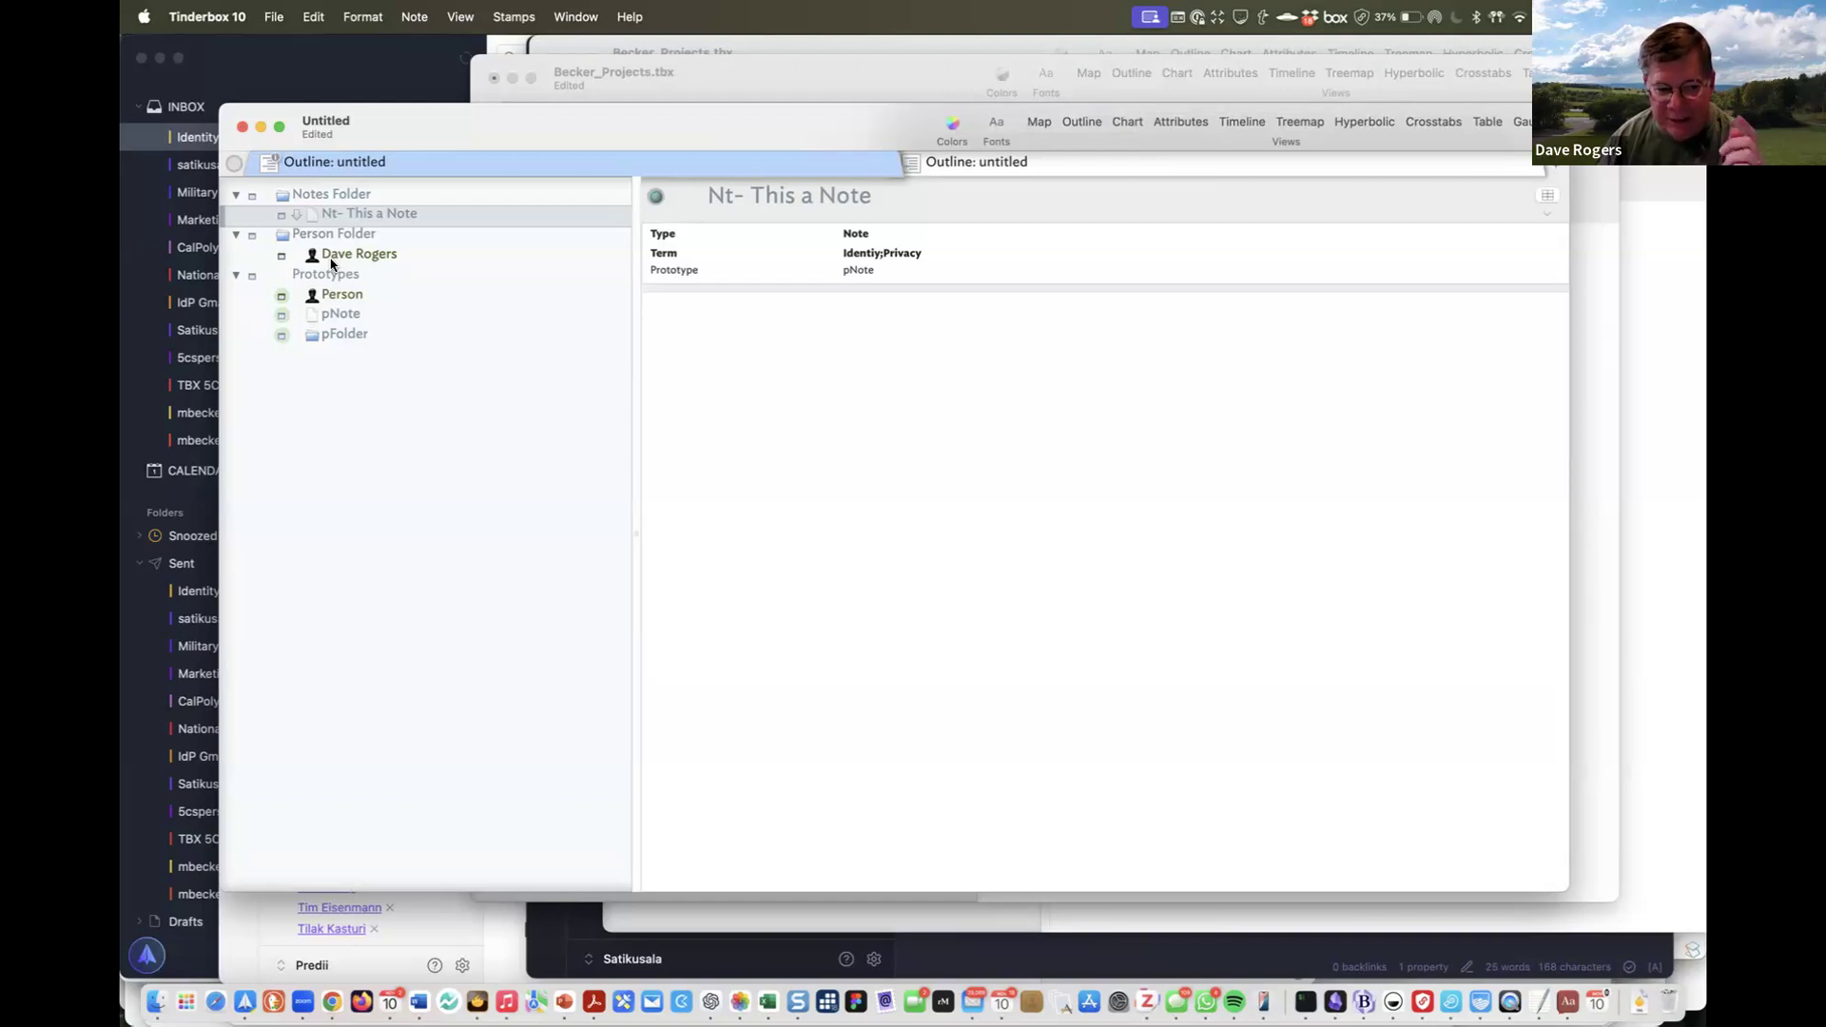
Show the person note's attributes (Type Person, Term "Cool Dude"), then switch to another app
left_click(331, 261)
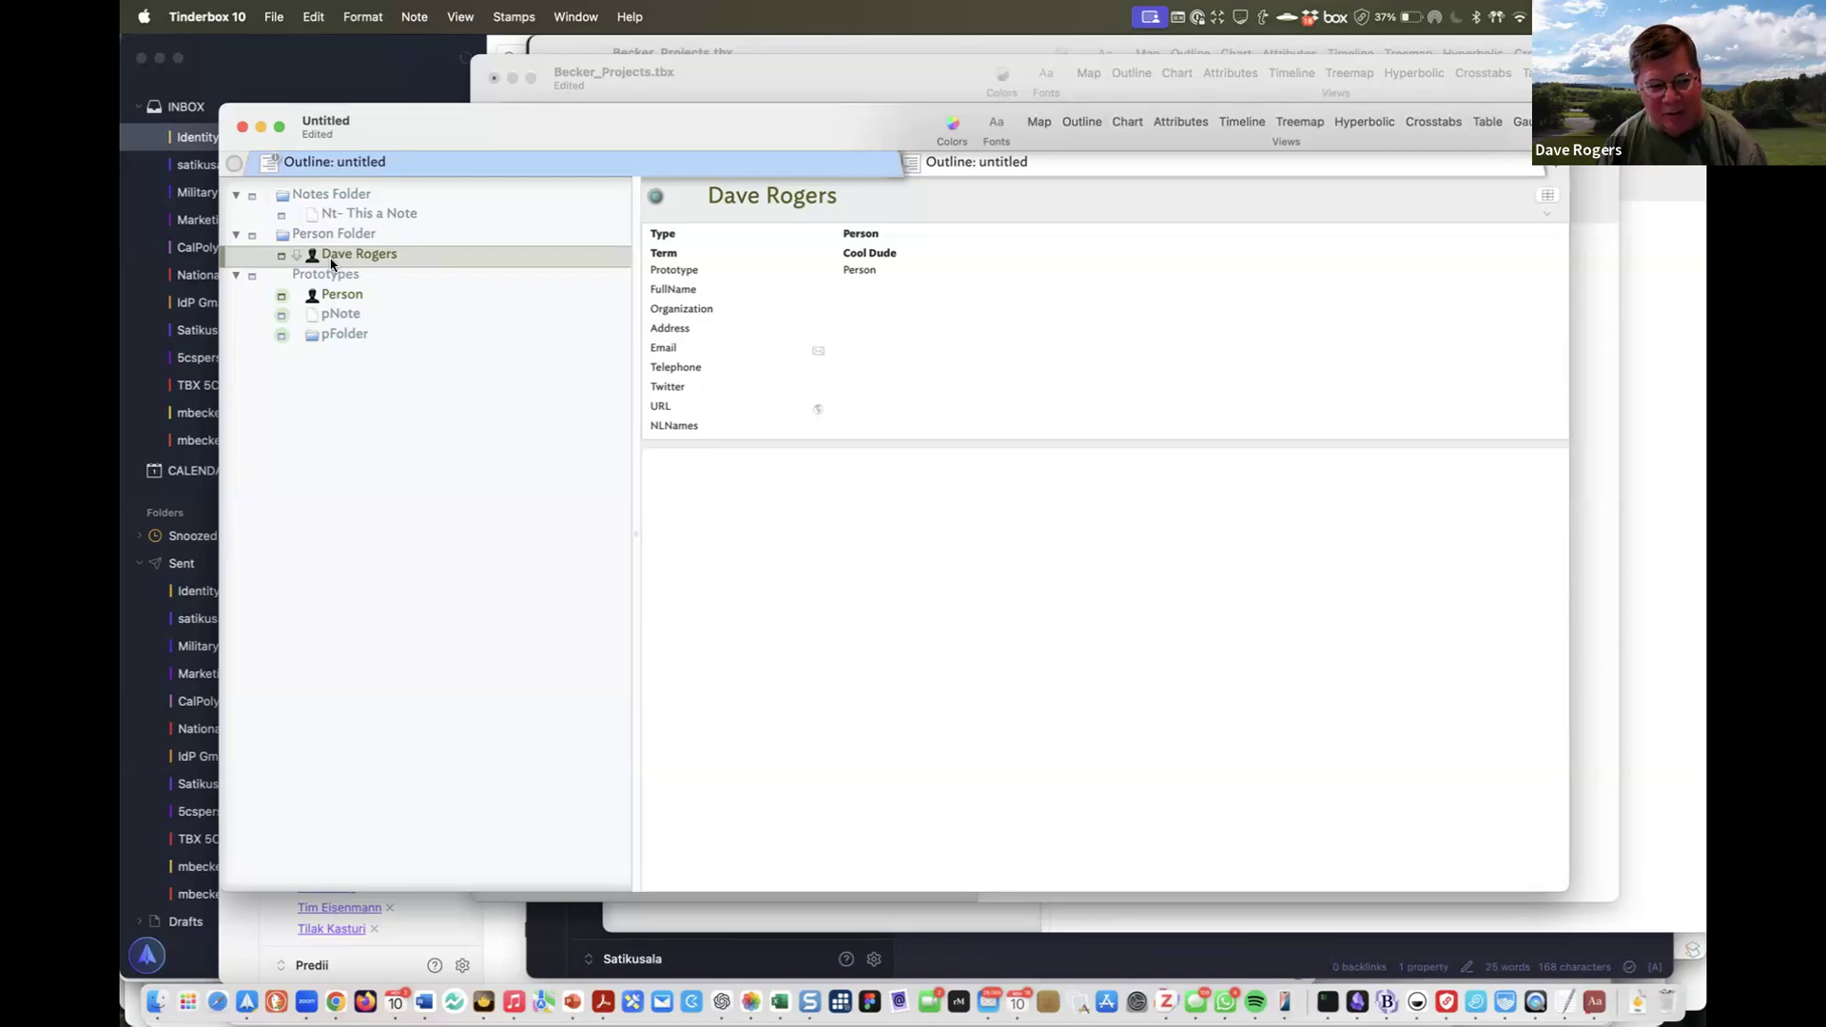
left_click(160, 200)
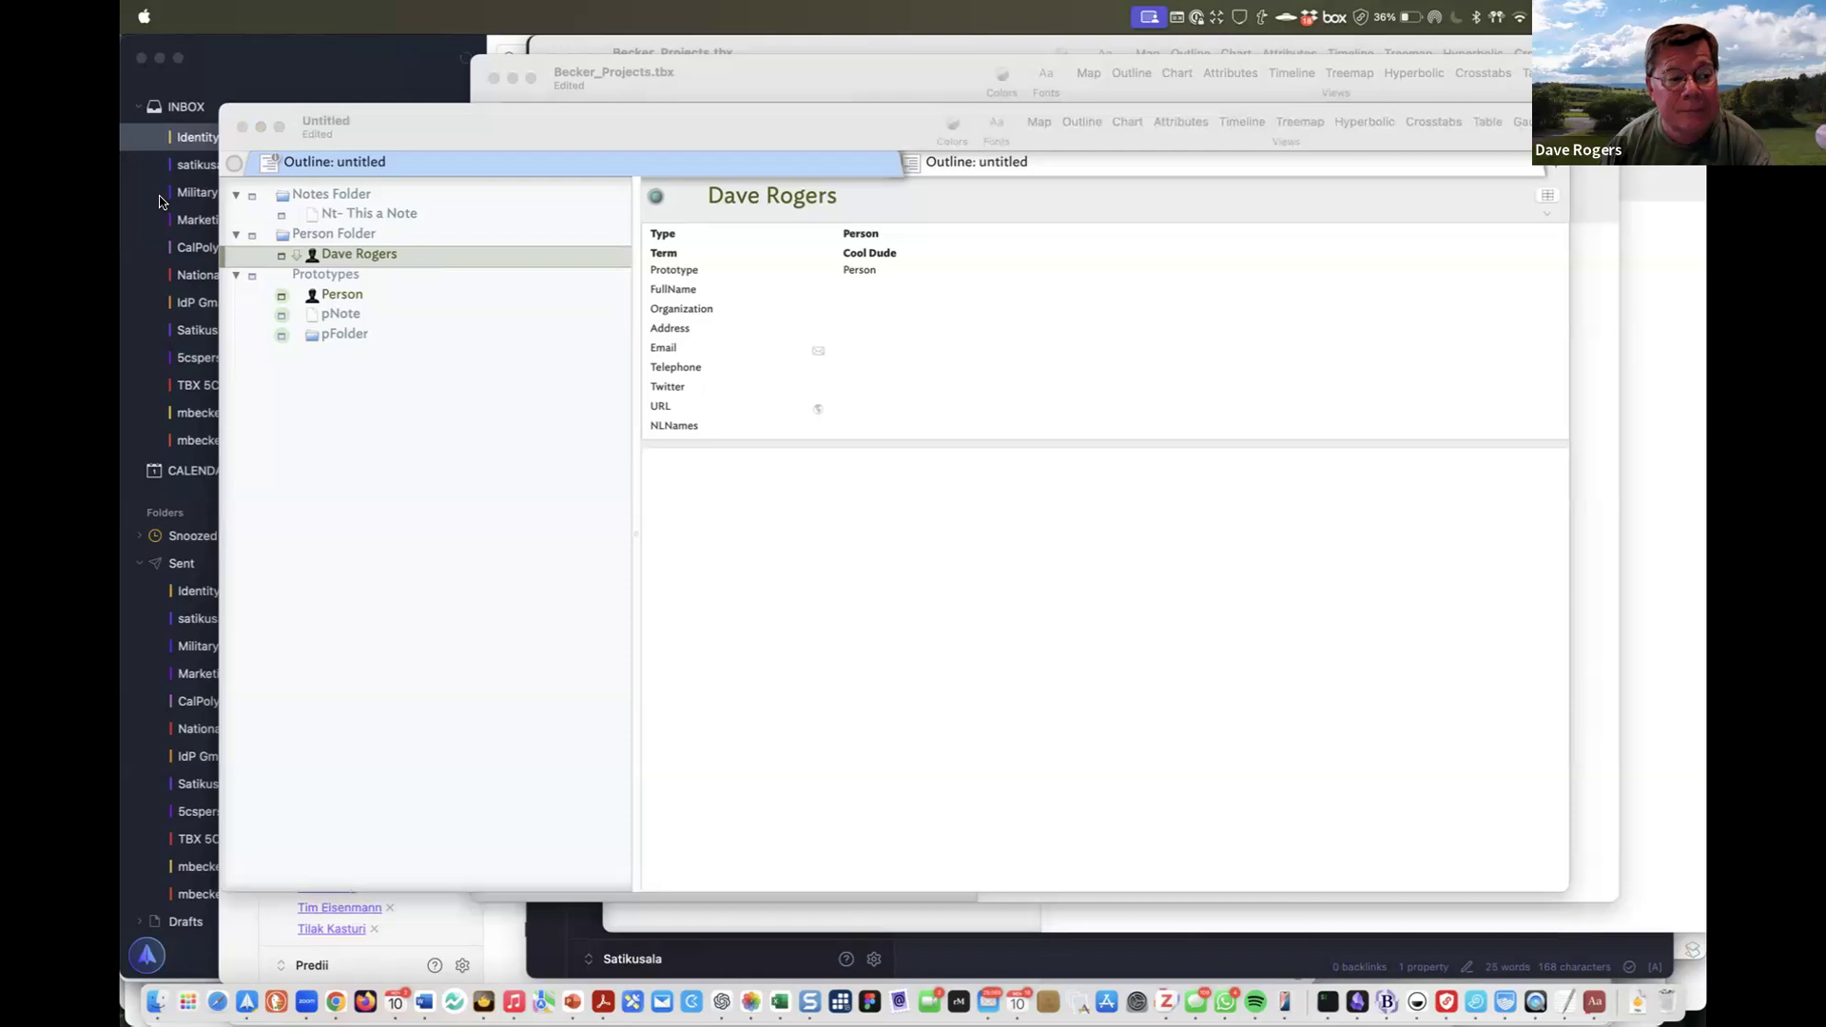